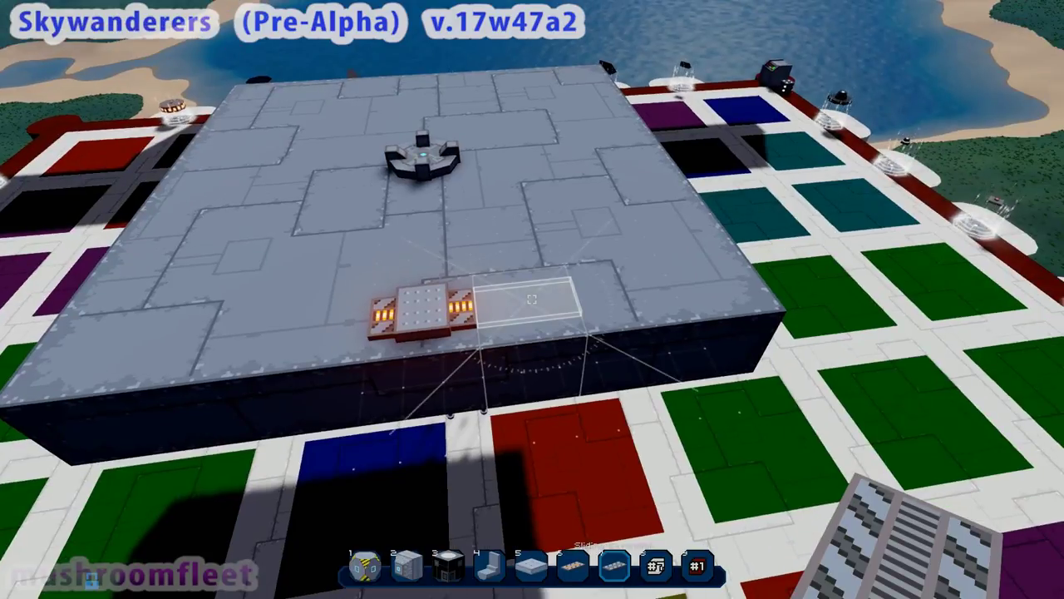
# Place a rail segment along the platform edge and a switch block on the roof
pyautogui.click(532, 300)
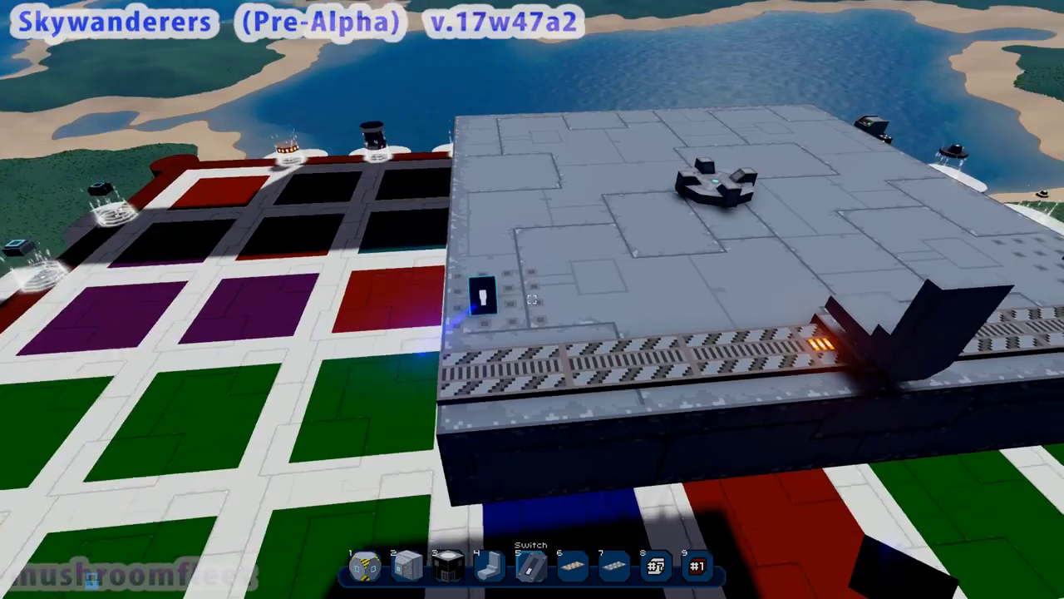
pyautogui.press('5')
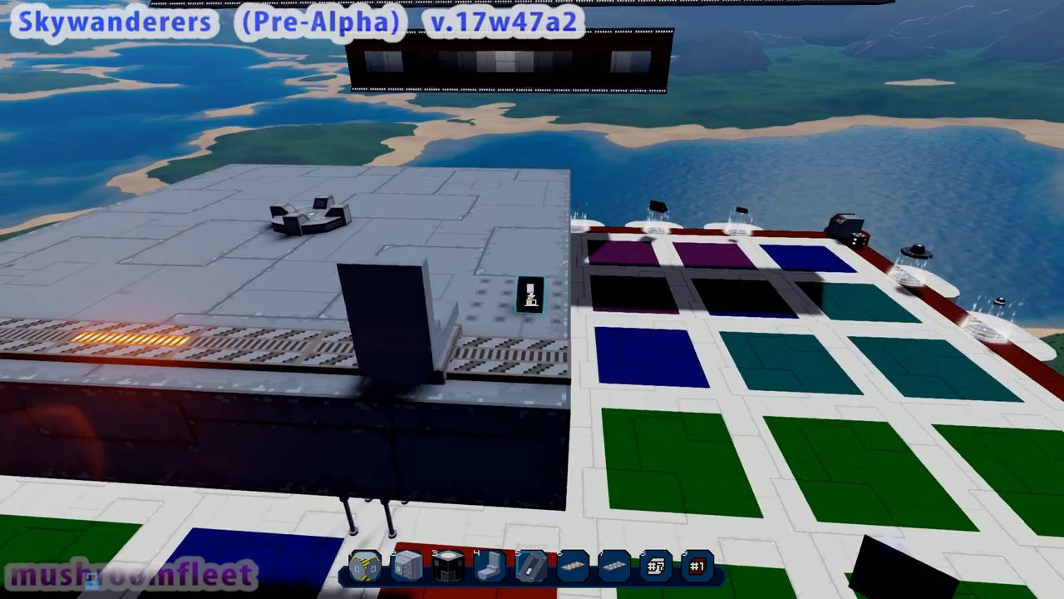
pyautogui.click(532, 300)
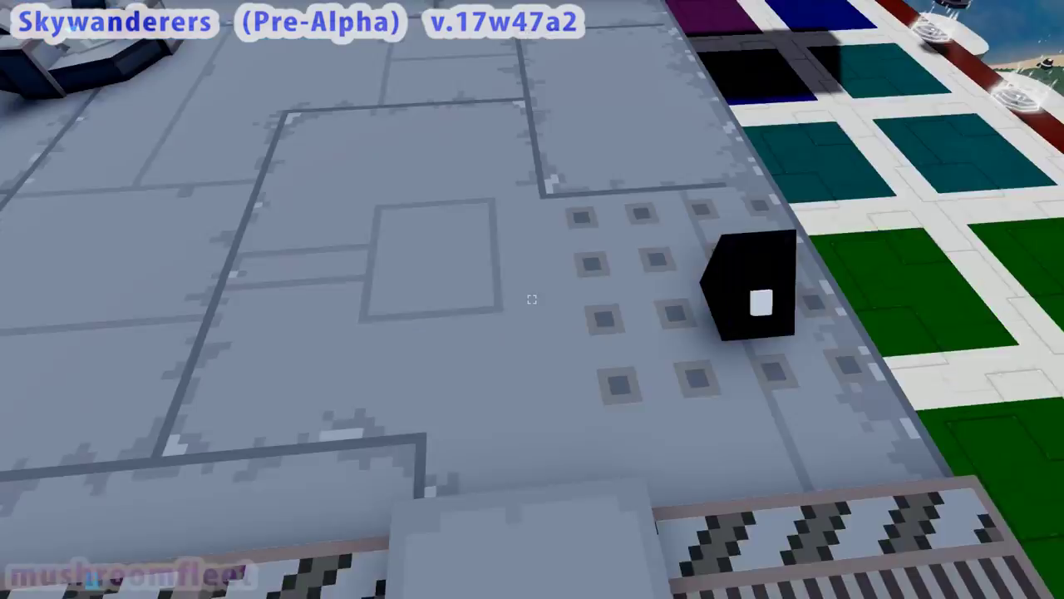
pyautogui.press('w')
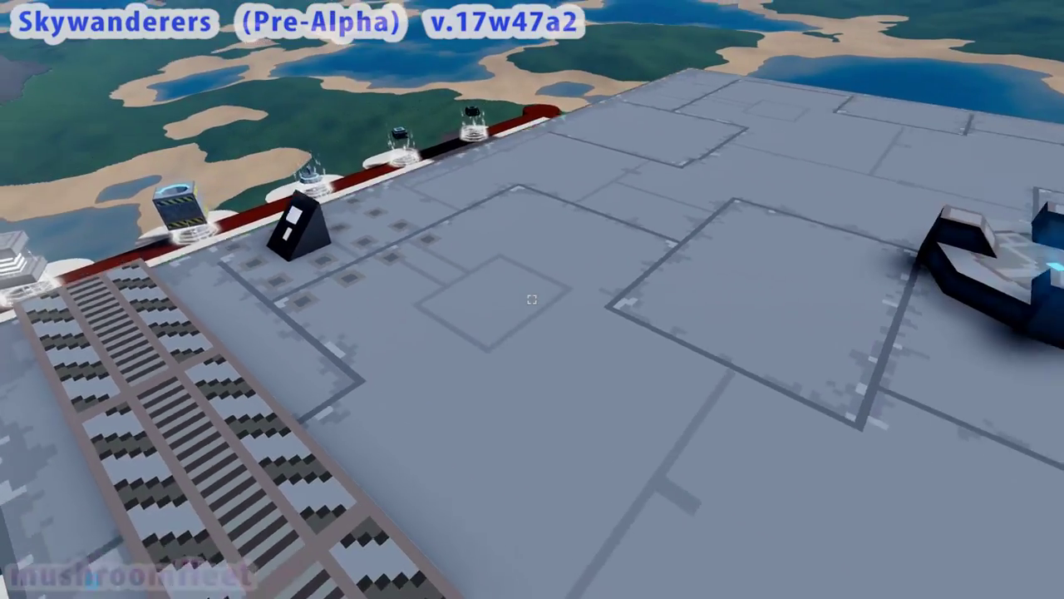
pyautogui.press('8')
pyautogui.press('3')
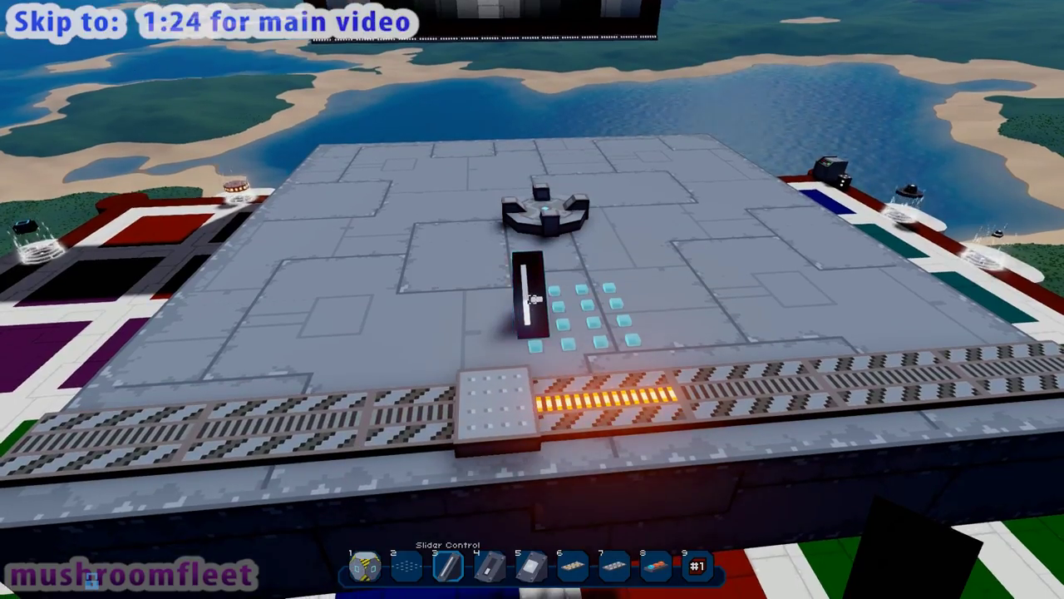
# Place a Dual Link gate beside the slider and confirm its constant value
pyautogui.press('8')
pyautogui.click(532, 299)
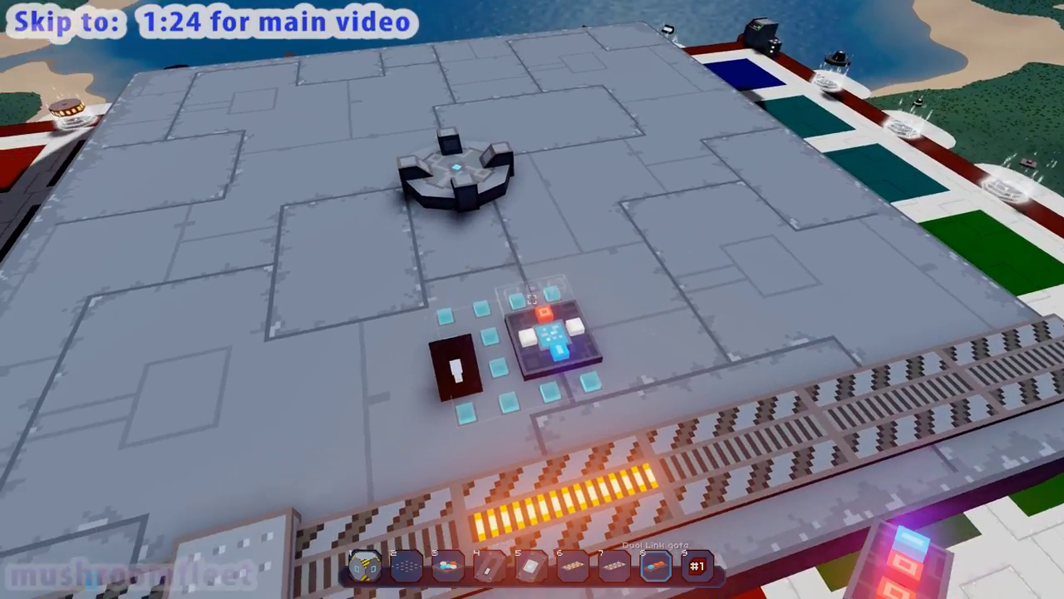
pyautogui.click(533, 299)
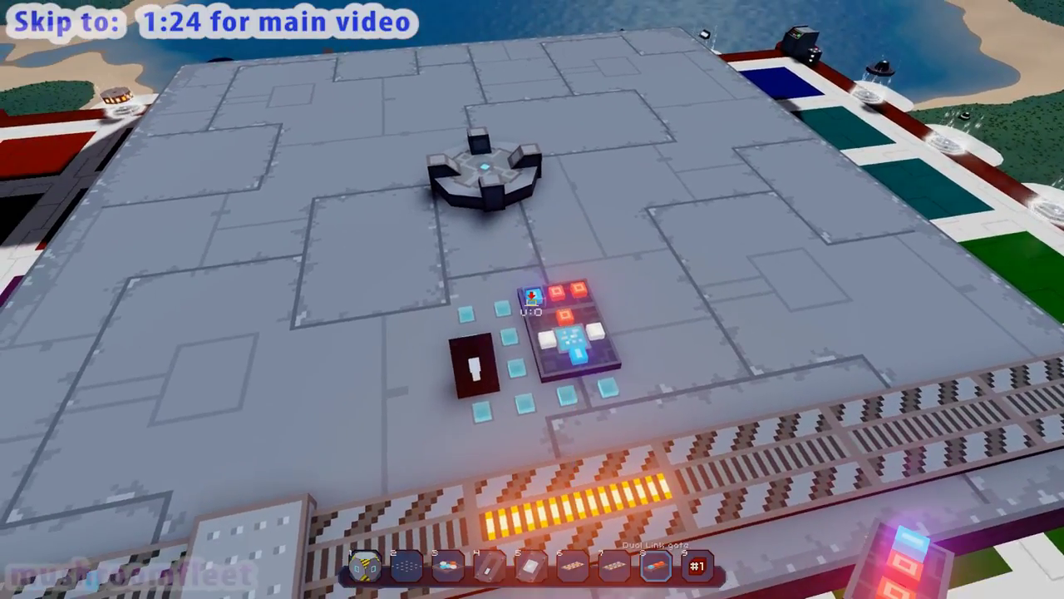
pyautogui.click(532, 300)
pyautogui.click(556, 346)
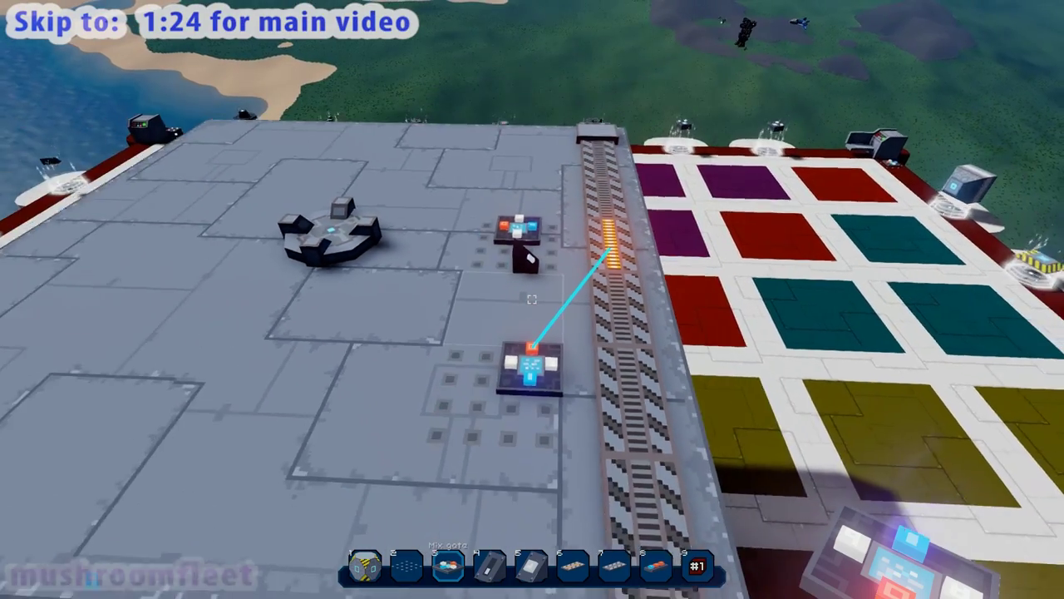
# Place the slider control on the roof, label it, and apply the 1-degree rotor angle
pyautogui.press('4')
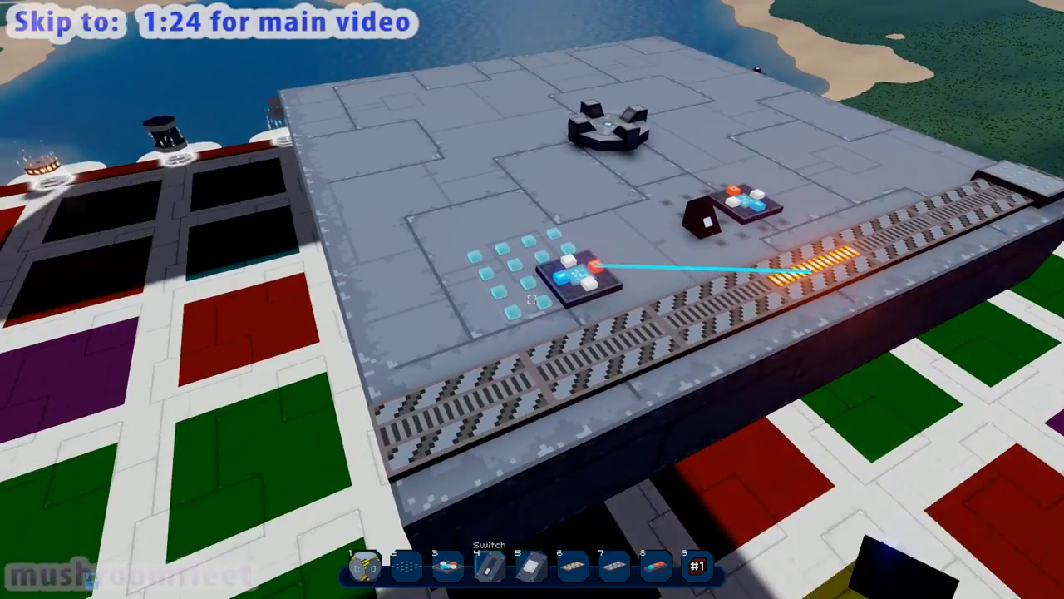
pyautogui.press('5')
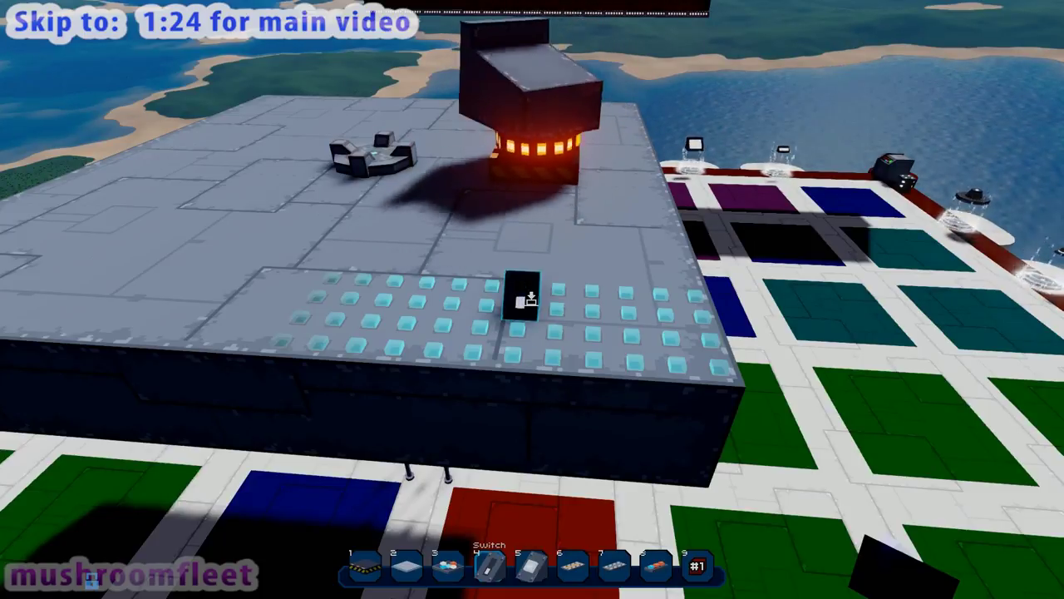
pyautogui.press('6')
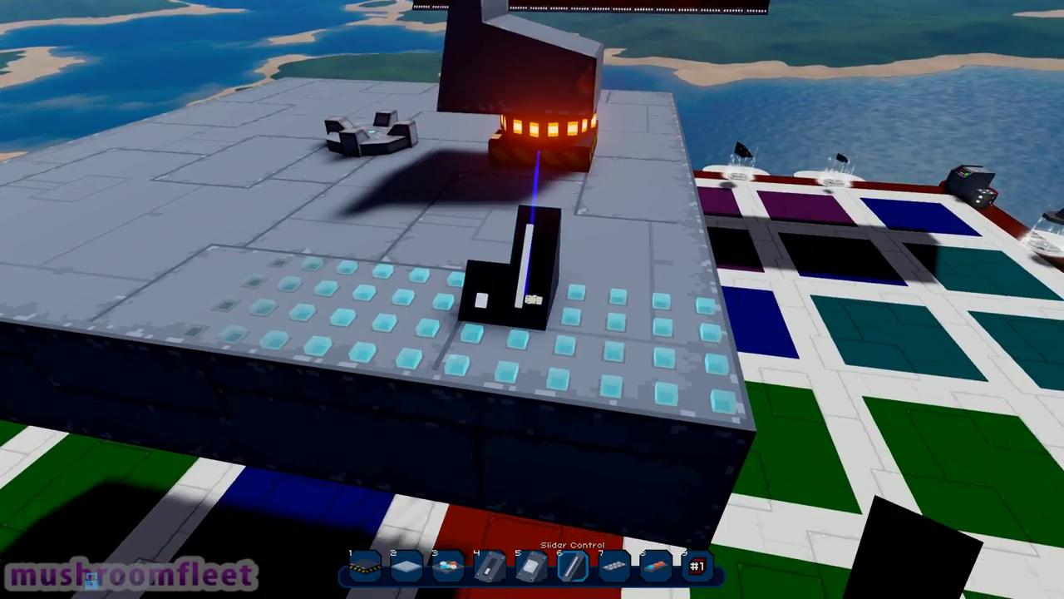
pyautogui.press('s')
pyautogui.click(530, 300)
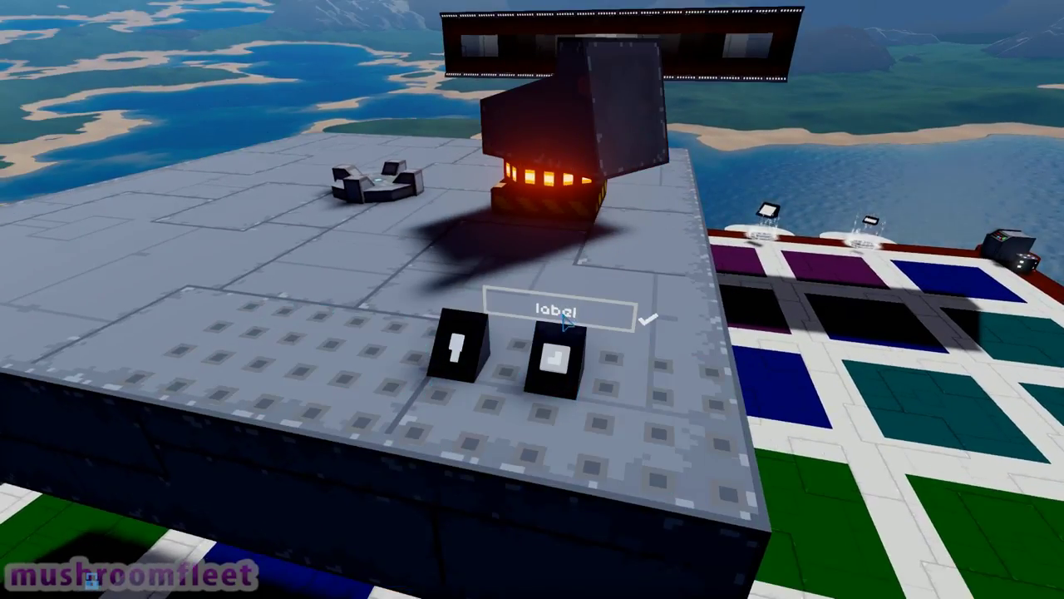
pyautogui.click(647, 320)
pyautogui.press('3')
pyautogui.write('10')
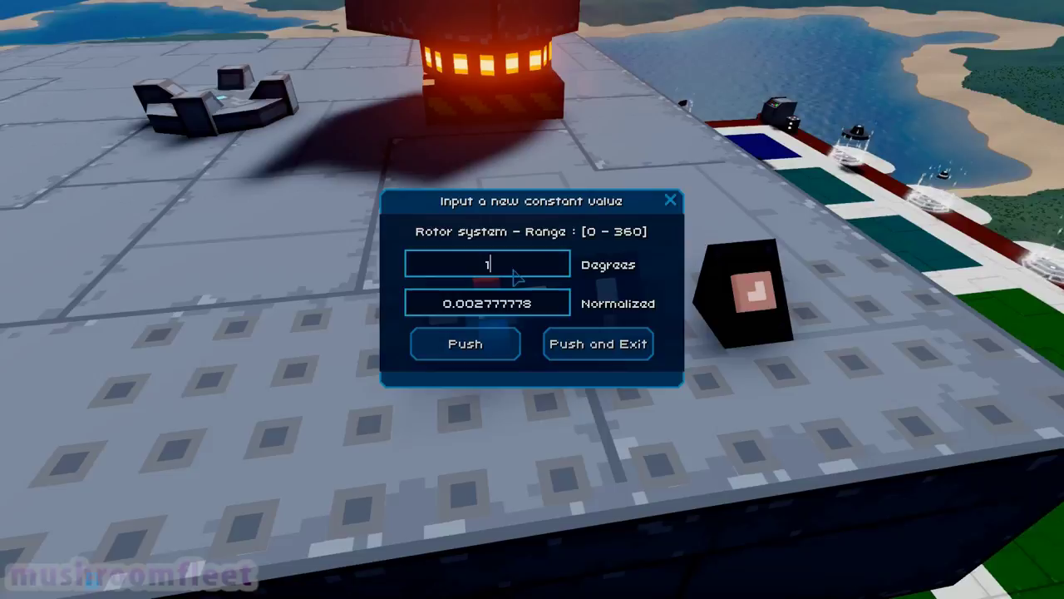
pyautogui.click(570, 352)
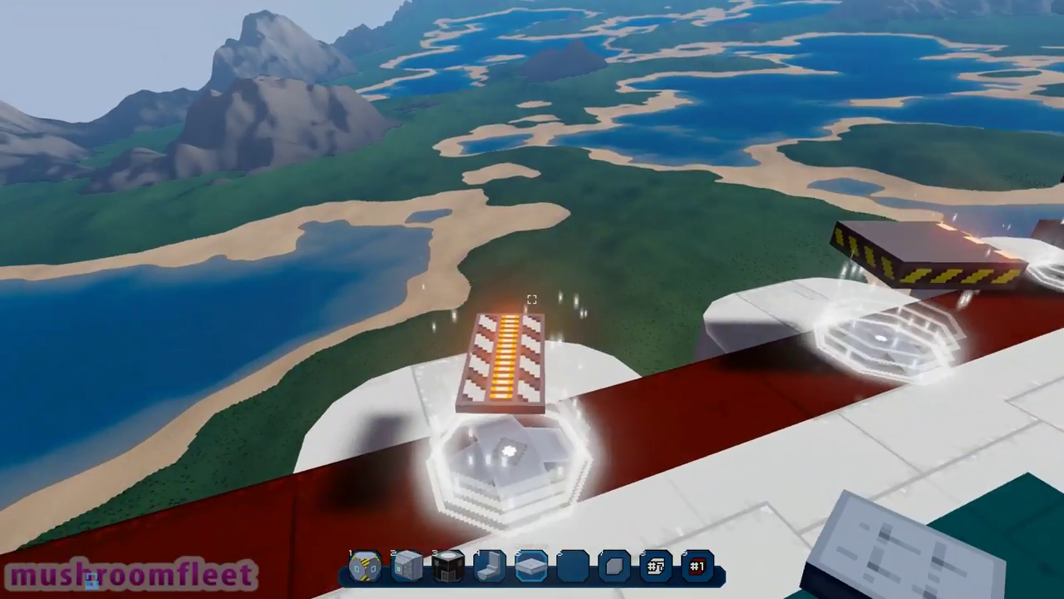
pyautogui.press('Tab')
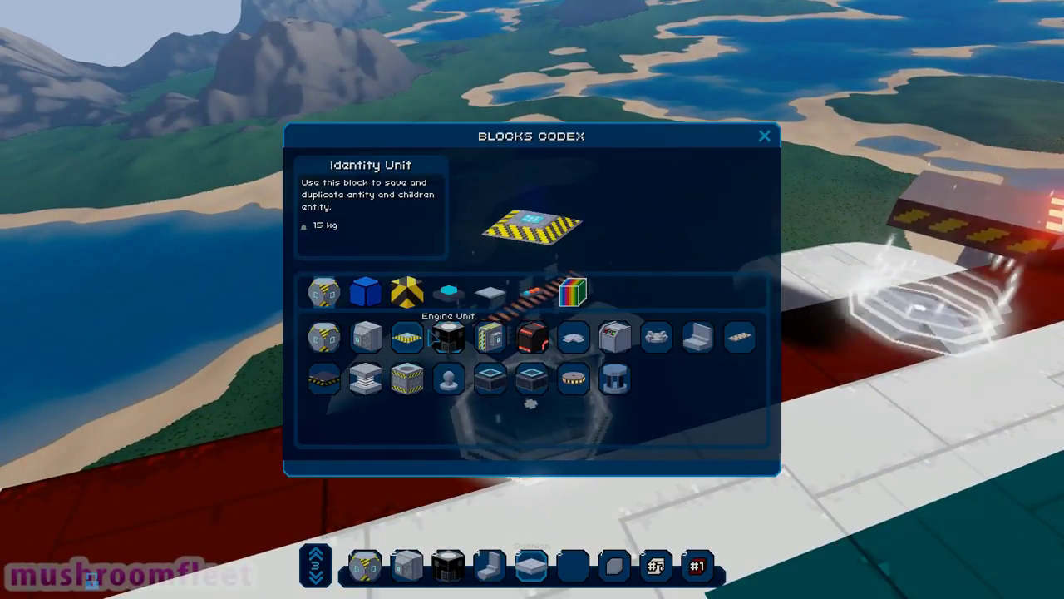
pyautogui.click(324, 336)
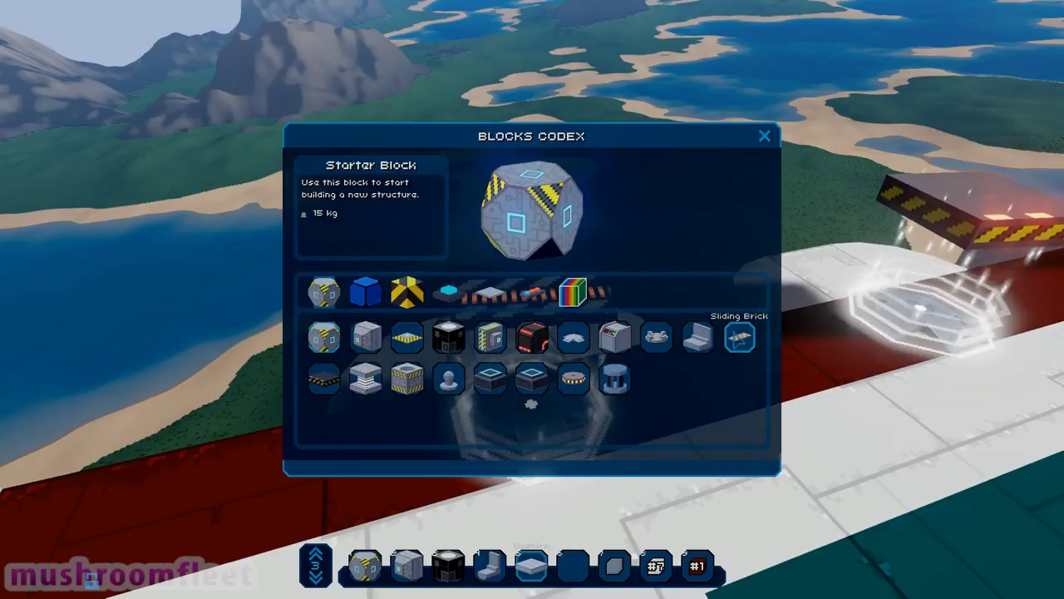
pyautogui.click(734, 348)
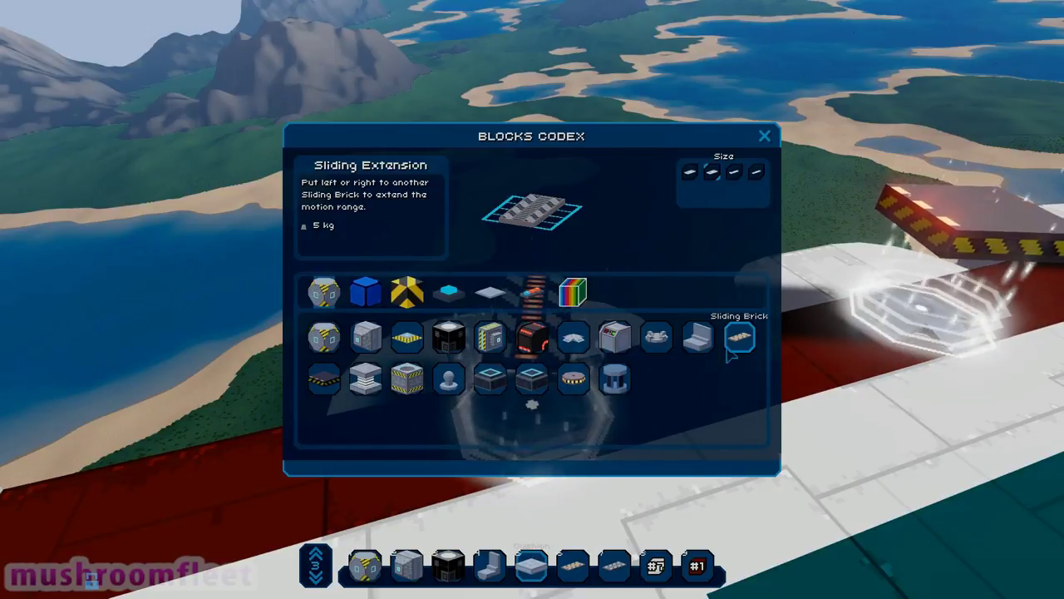
pyautogui.press('Escape')
pyautogui.press('Escape')
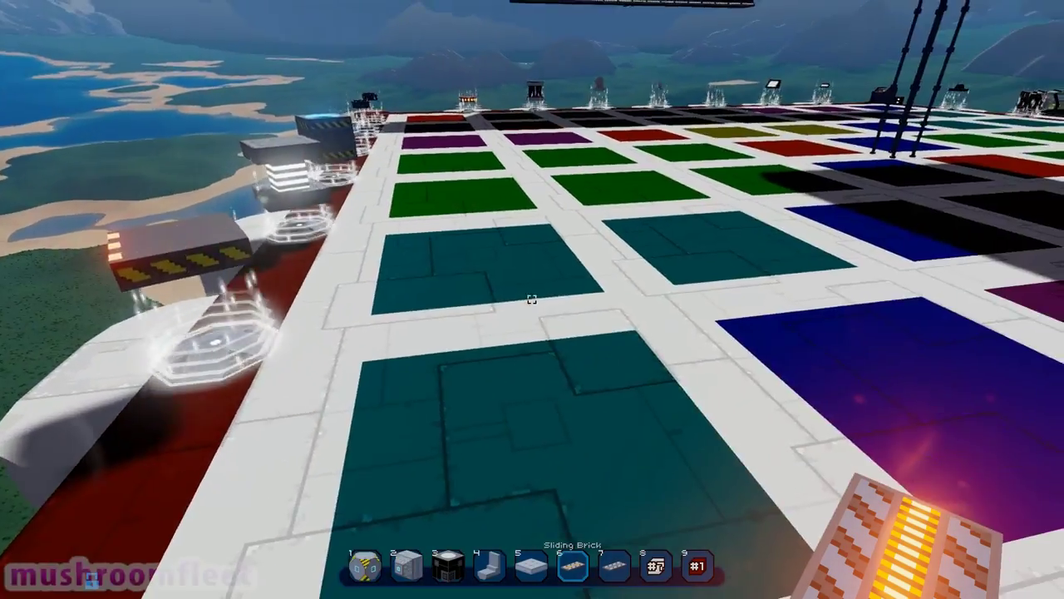
# Place a crosswise sliding brick on the roof and lengthen the rail with a sliding extension
pyautogui.press('w')
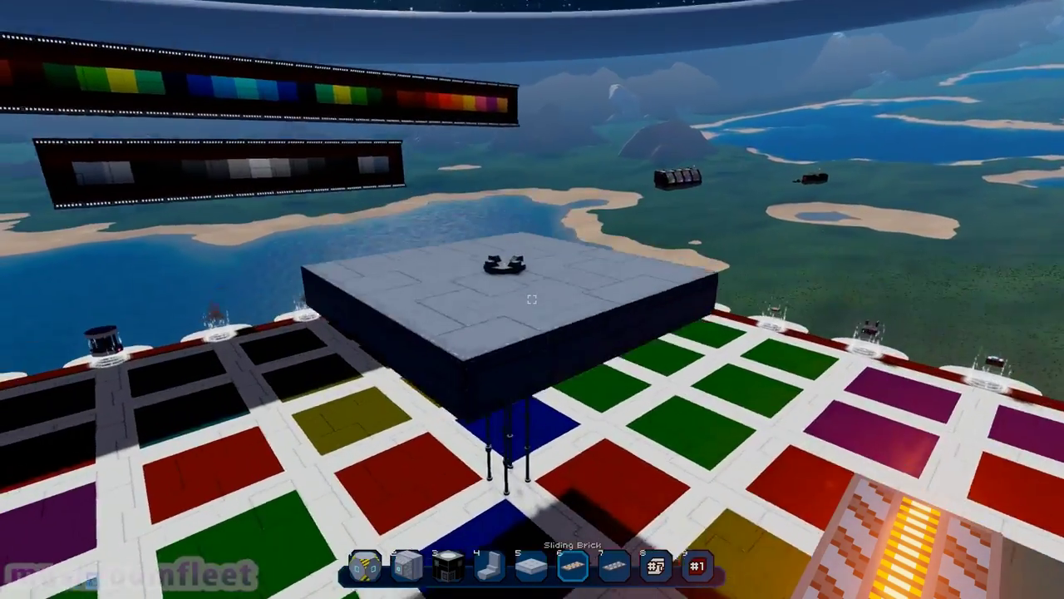
pyautogui.press('w')
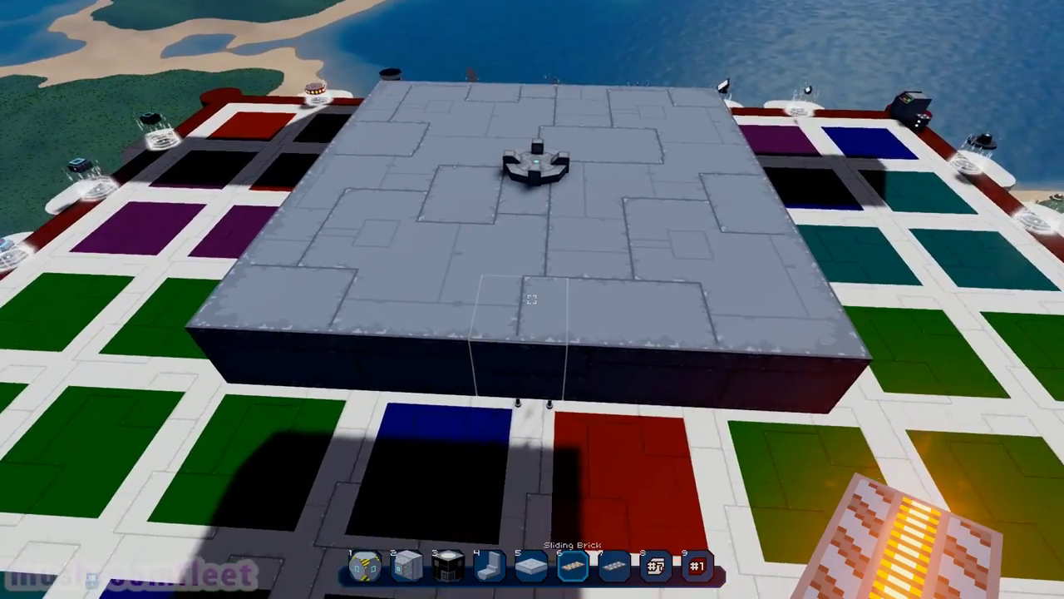
pyautogui.click(533, 297)
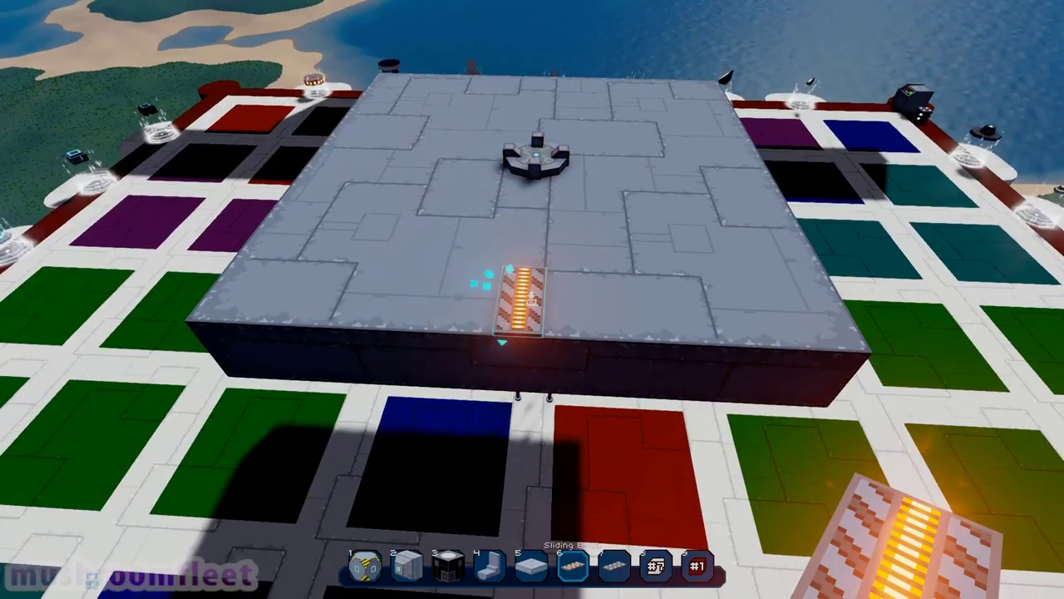
pyautogui.press('w')
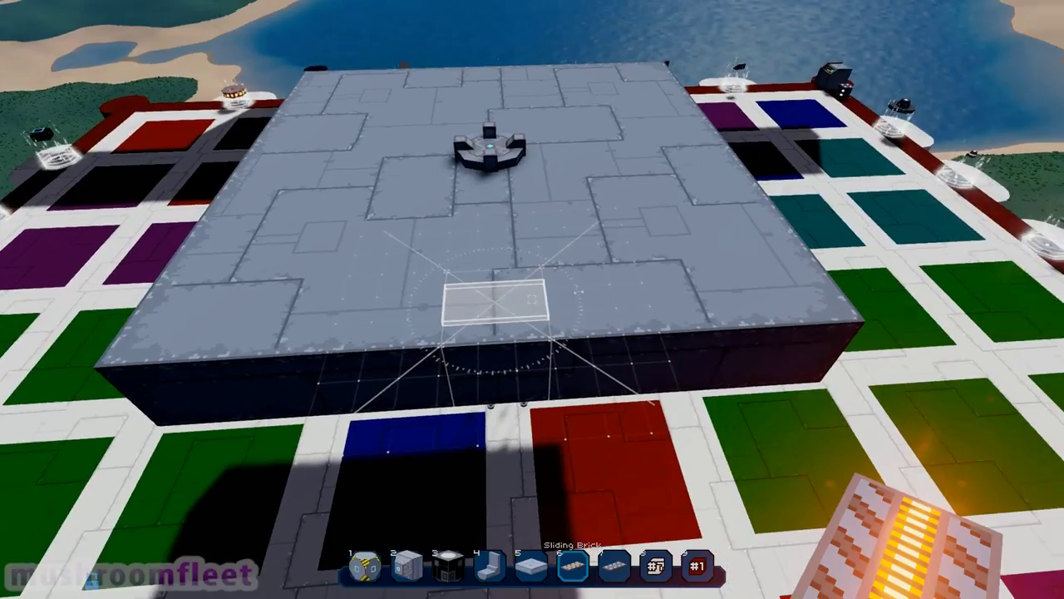
pyautogui.press('r')
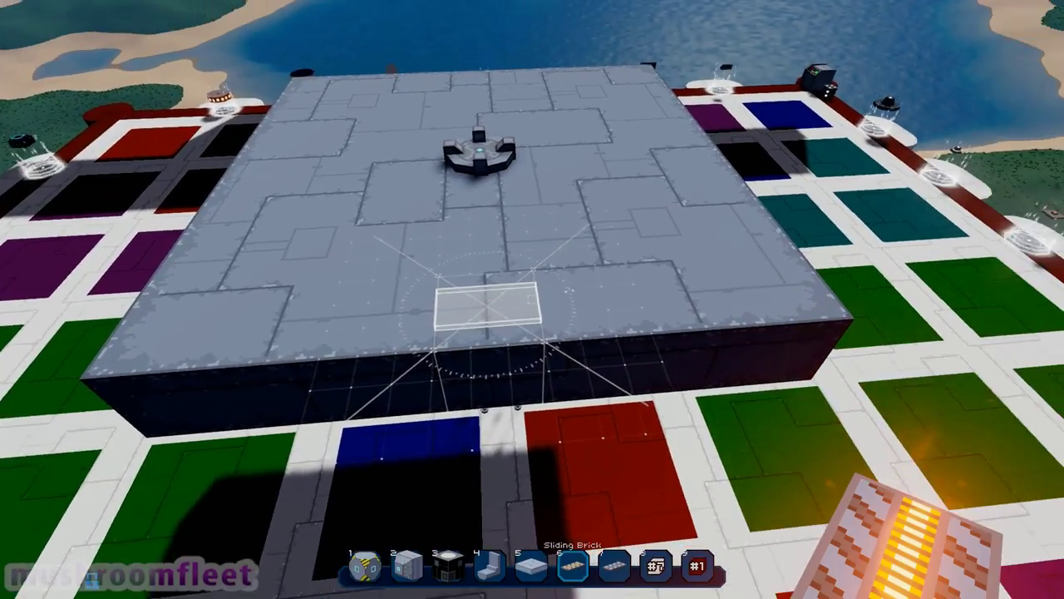
pyautogui.press('r')
pyautogui.press('r')
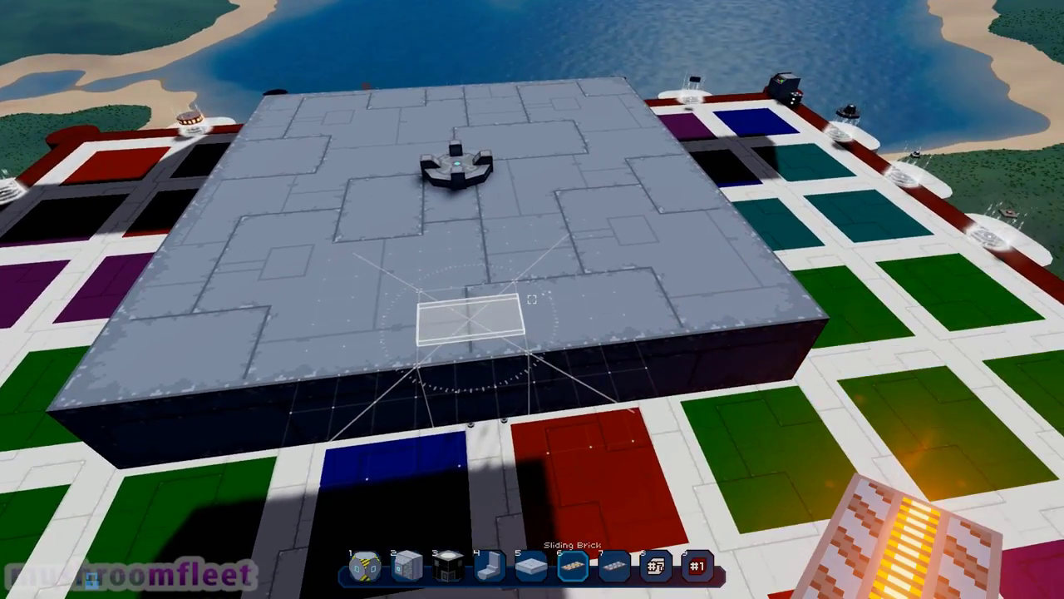
pyautogui.press('7')
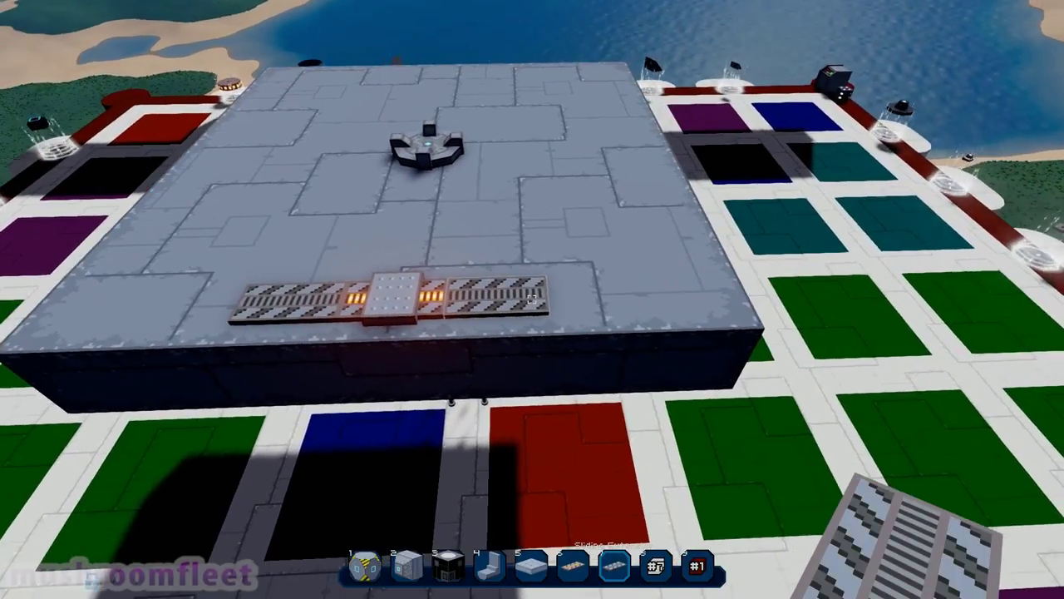
pyautogui.click(532, 299)
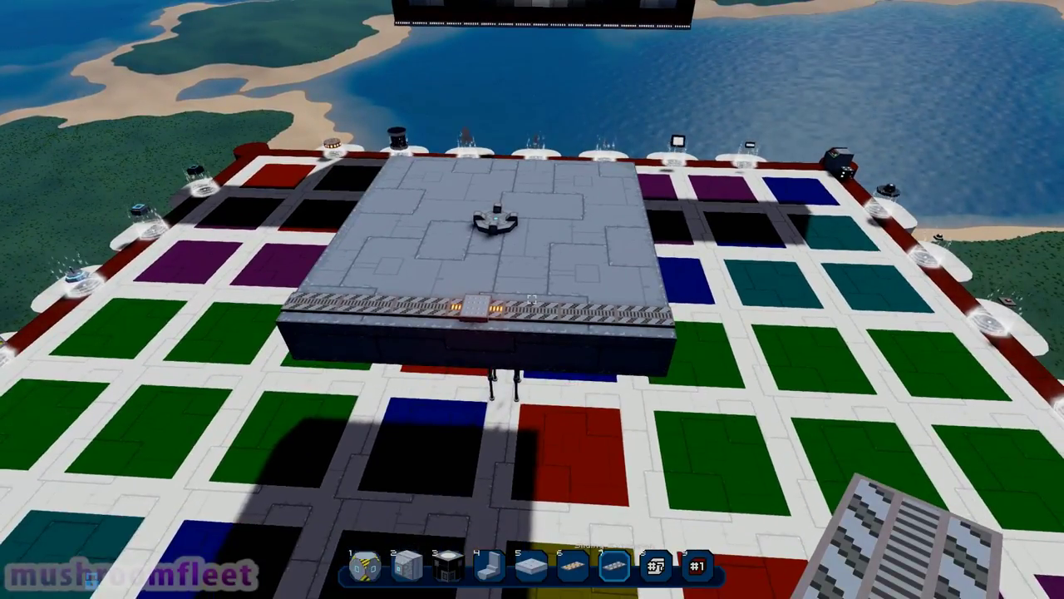
pyautogui.scroll(1, 532, 299)
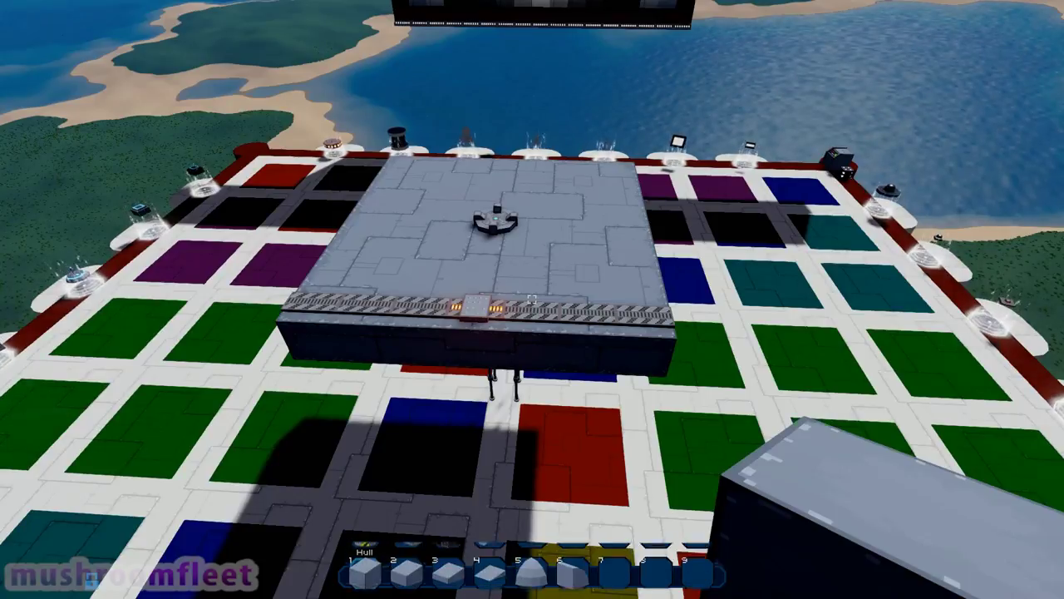
pyautogui.scroll(1, 532, 300)
pyautogui.scroll(1, 532, 300)
pyautogui.scroll(1, 532, 300)
# Rotate the dark seat, place it on the sliding rail, and step back to check it
pyautogui.press('w')
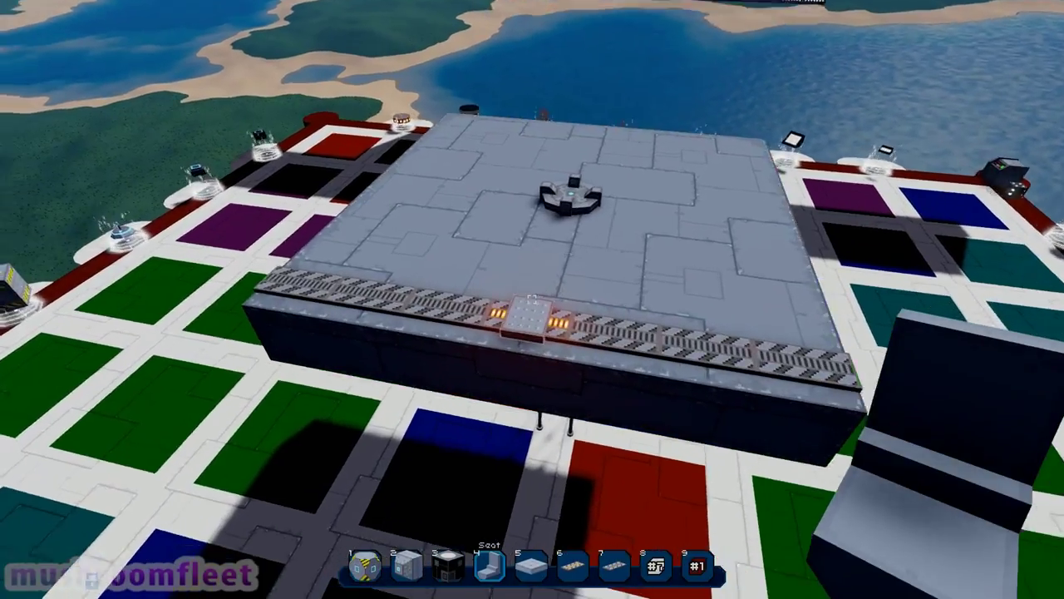
pyautogui.press('r')
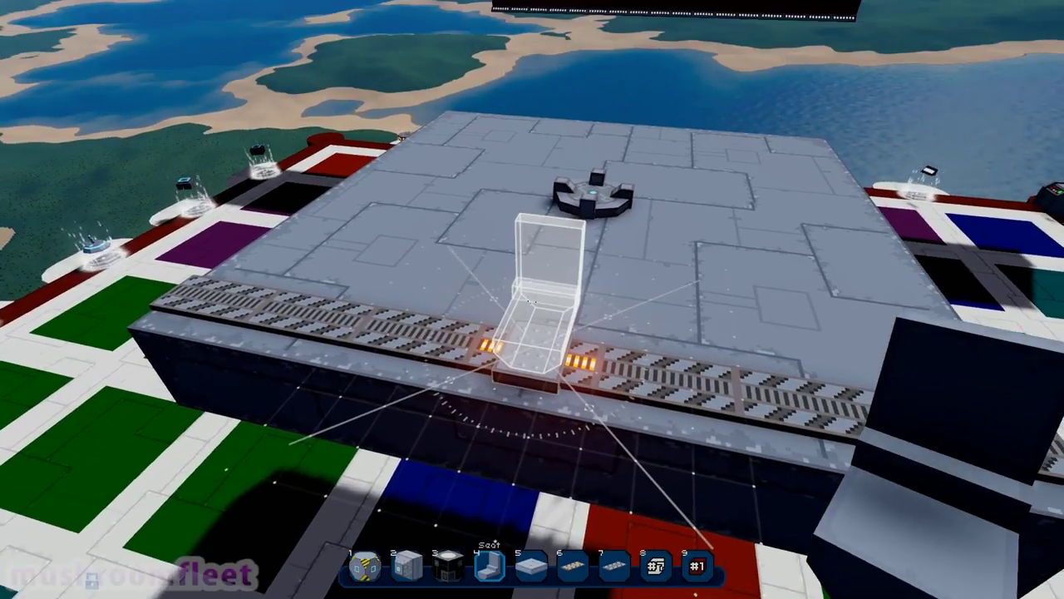
pyautogui.press('r')
pyautogui.click(532, 299)
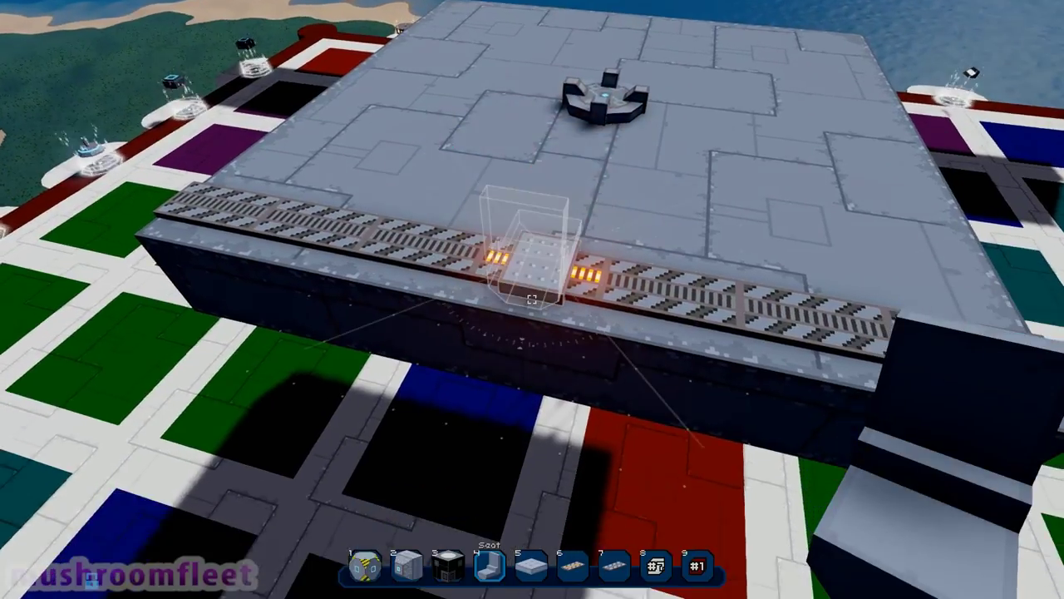
pyautogui.click(532, 299)
pyautogui.press('s')
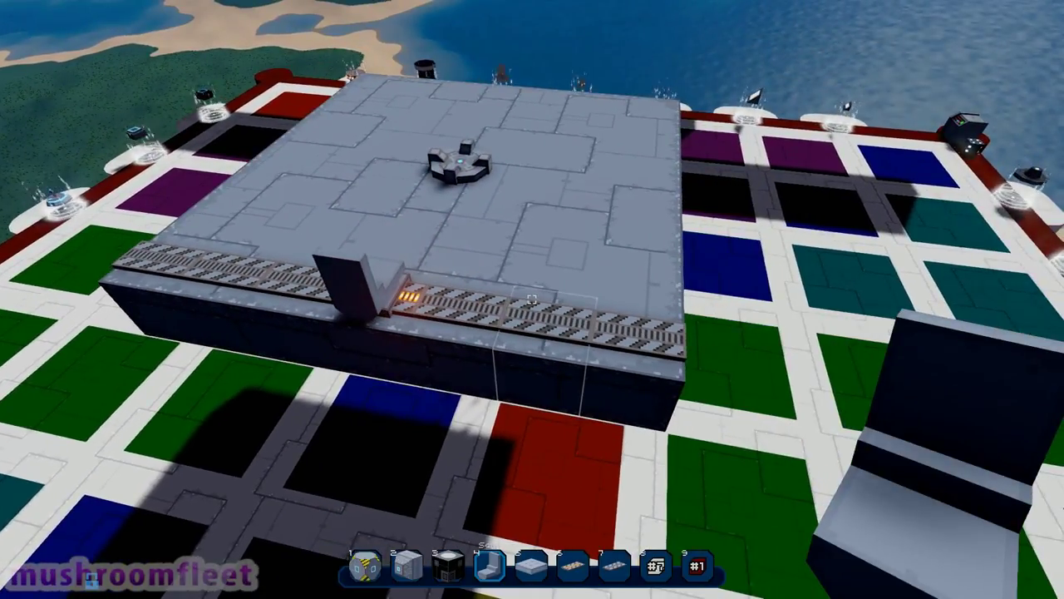
pyautogui.press('Tab')
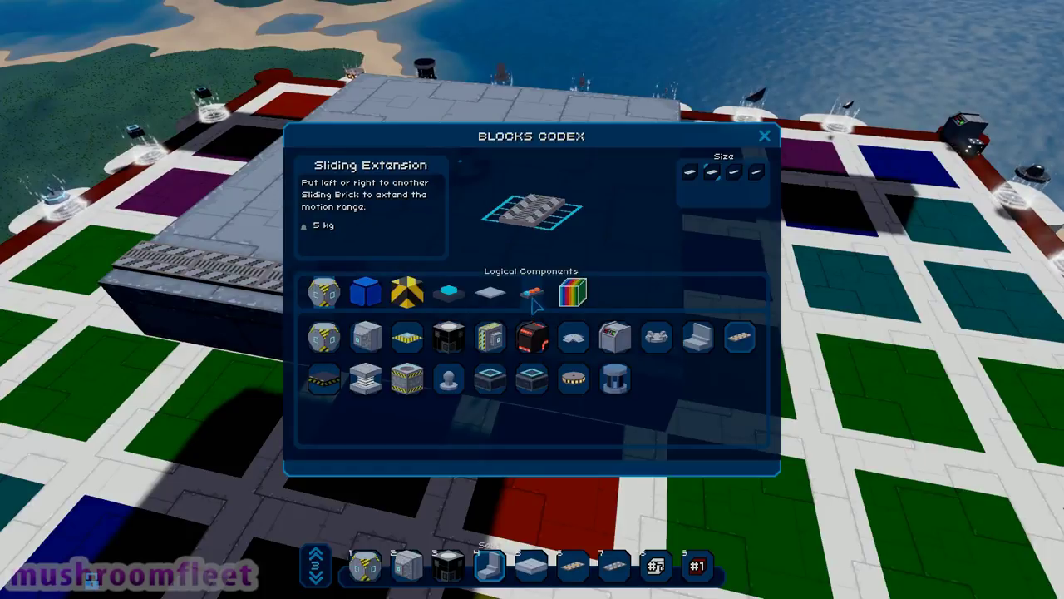
# Browse the Logical Components and structural categories in the Blocks Codex for the Switch block
pyautogui.click(533, 298)
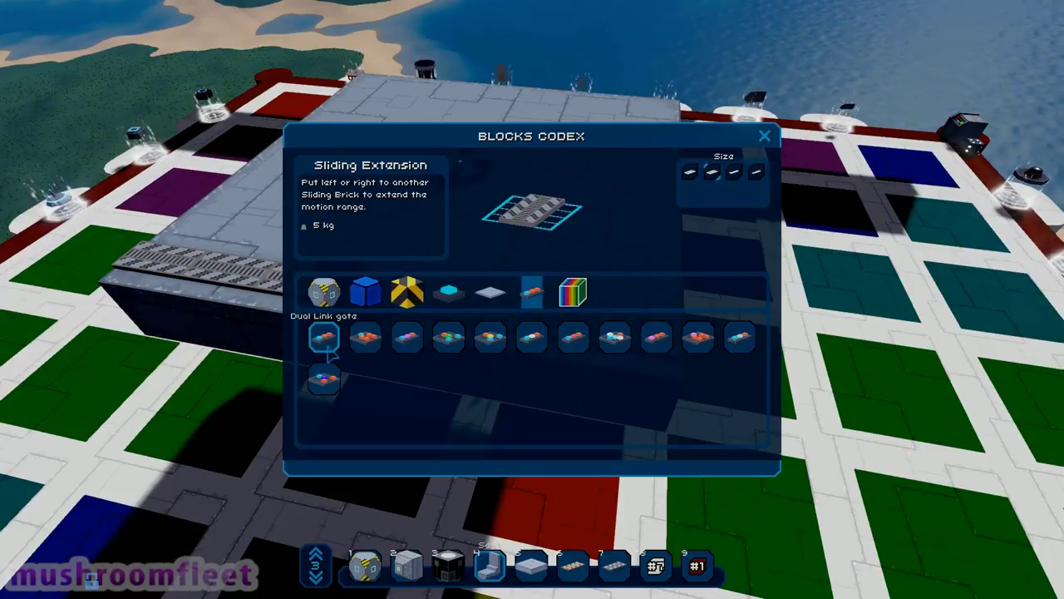
pyautogui.click(324, 302)
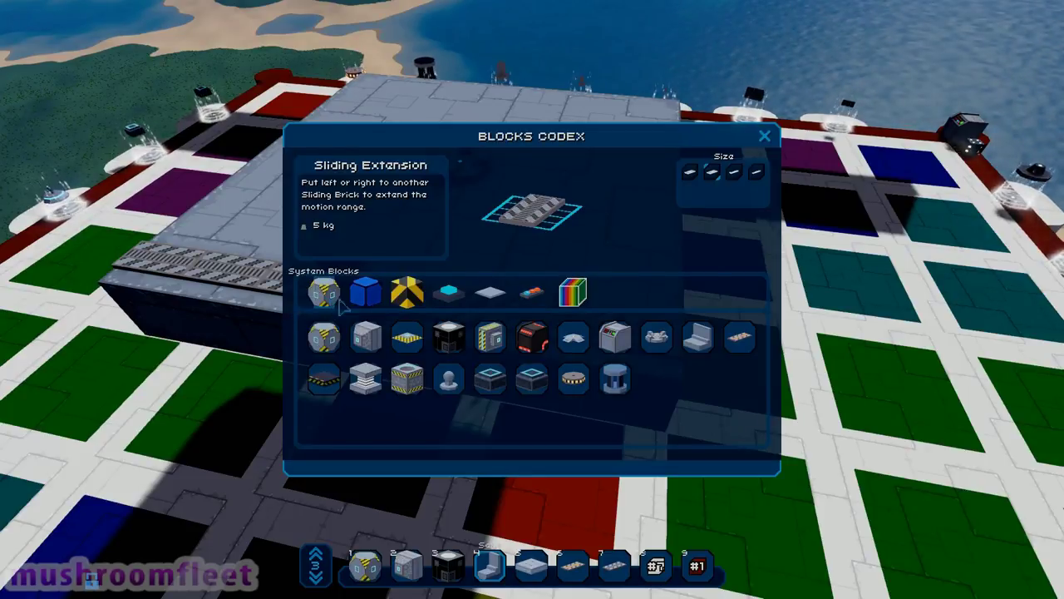
pyautogui.click(445, 298)
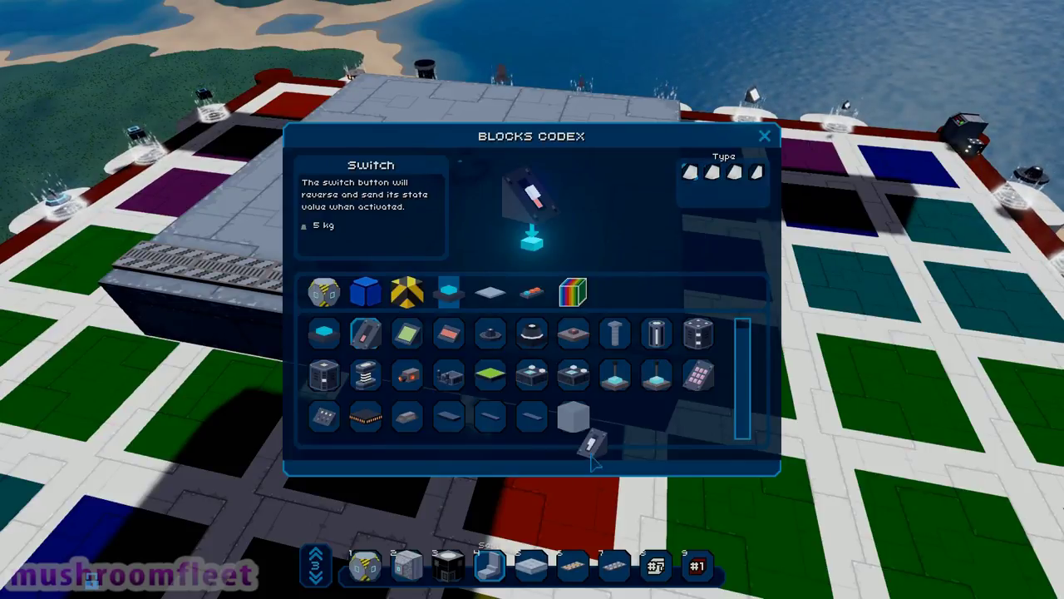
pyautogui.press('Escape')
pyautogui.press('Escape')
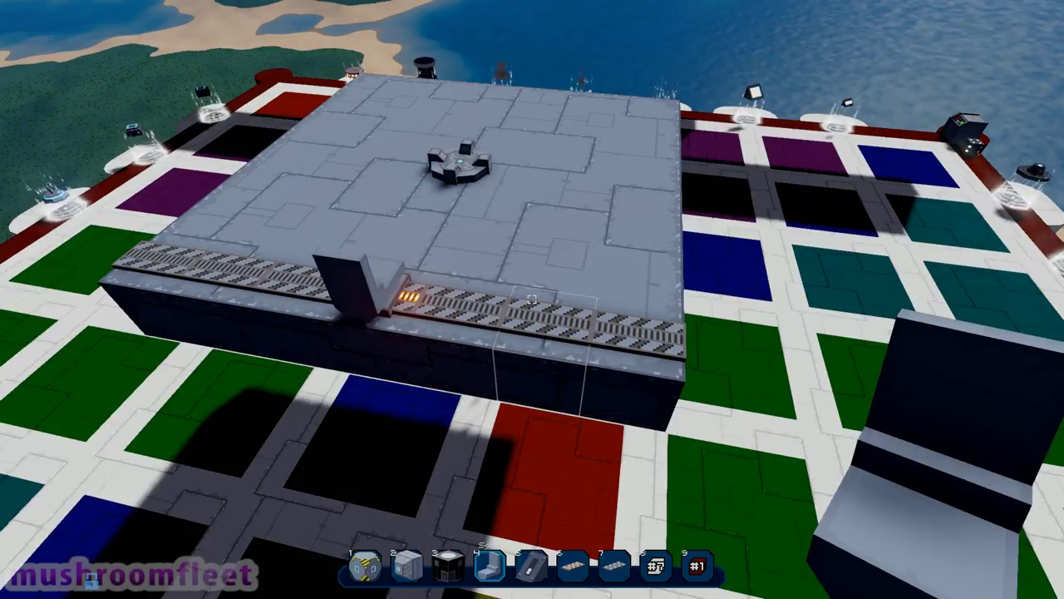
# Select the Switch from slot 5, place it on the deck, and link it to the sliding seat
pyautogui.press('e')
pyautogui.press('e')
pyautogui.press('e')
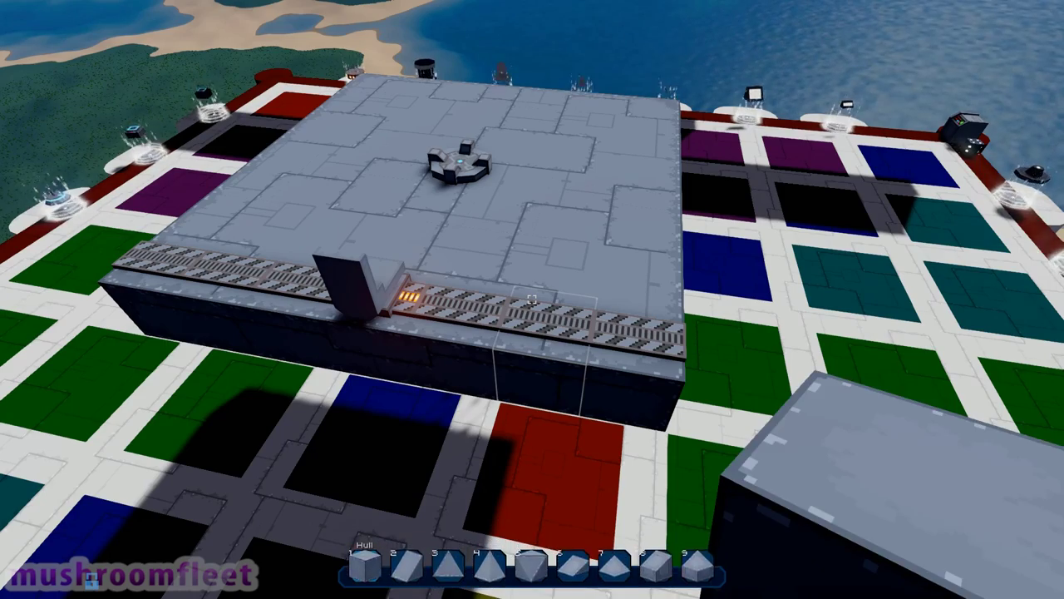
pyautogui.press('e')
pyautogui.press('w')
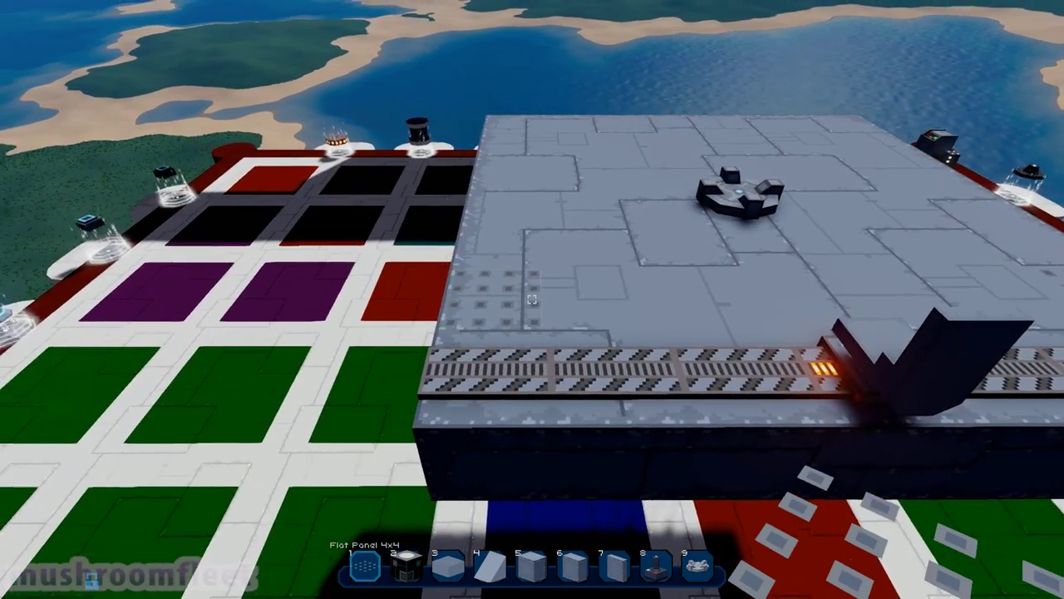
pyautogui.press('e')
pyautogui.press('e')
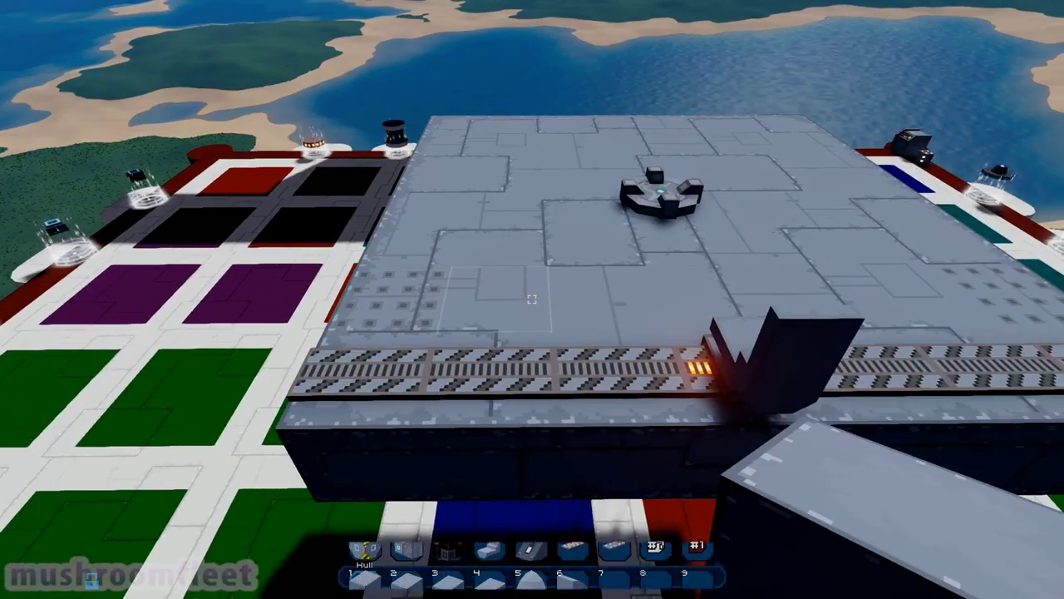
pyautogui.press('e')
pyautogui.press('a')
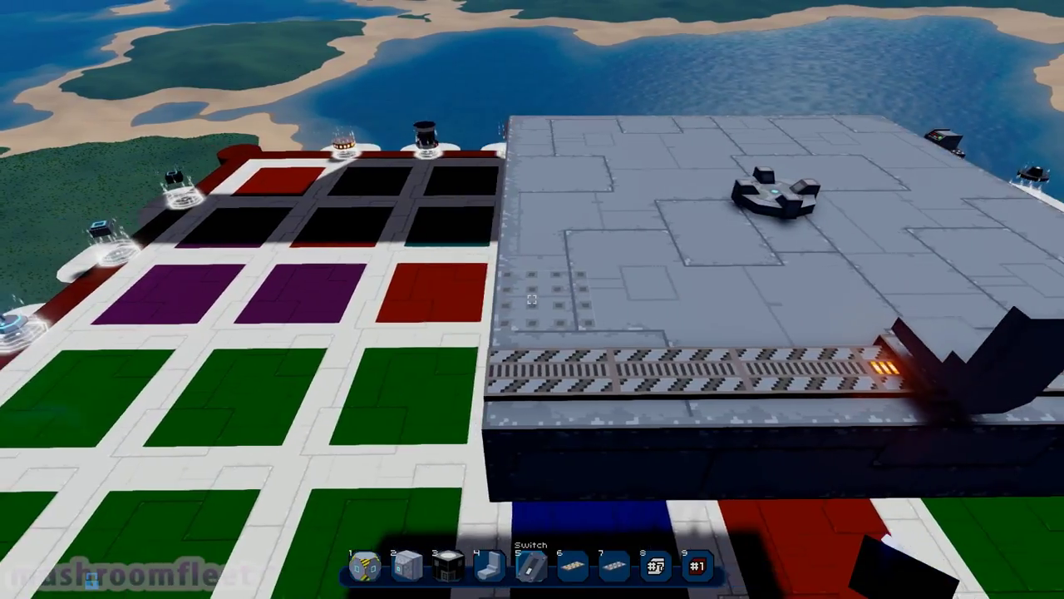
pyautogui.press('5')
pyautogui.click(532, 299)
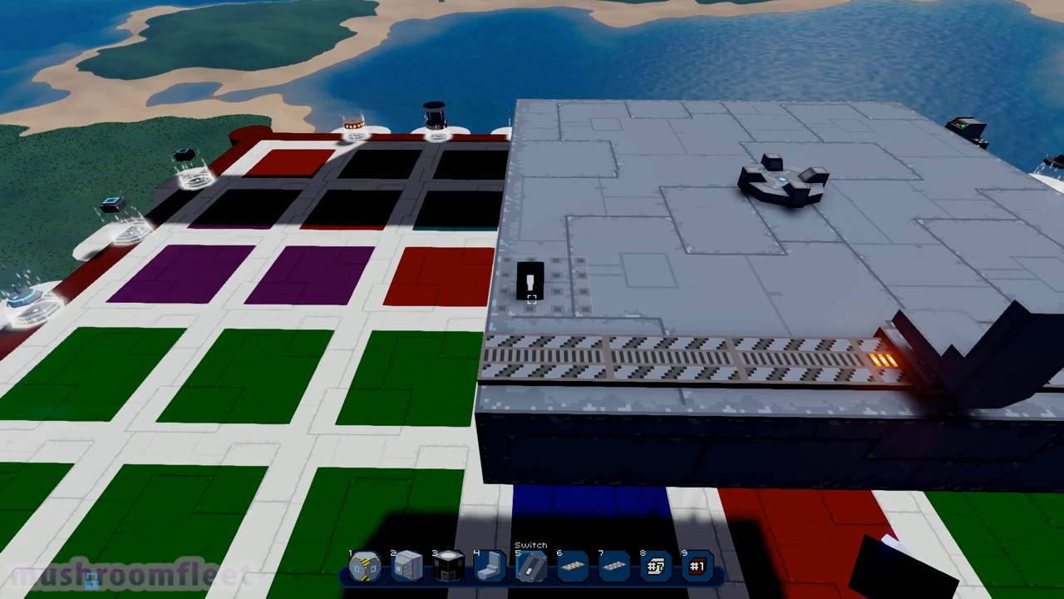
pyautogui.press('s')
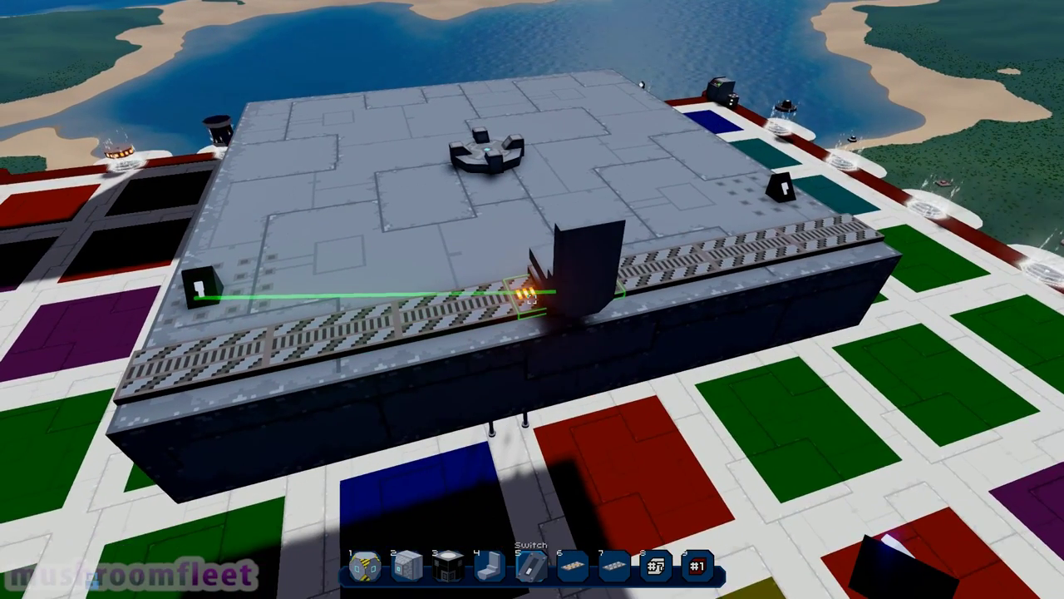
pyautogui.click(532, 299)
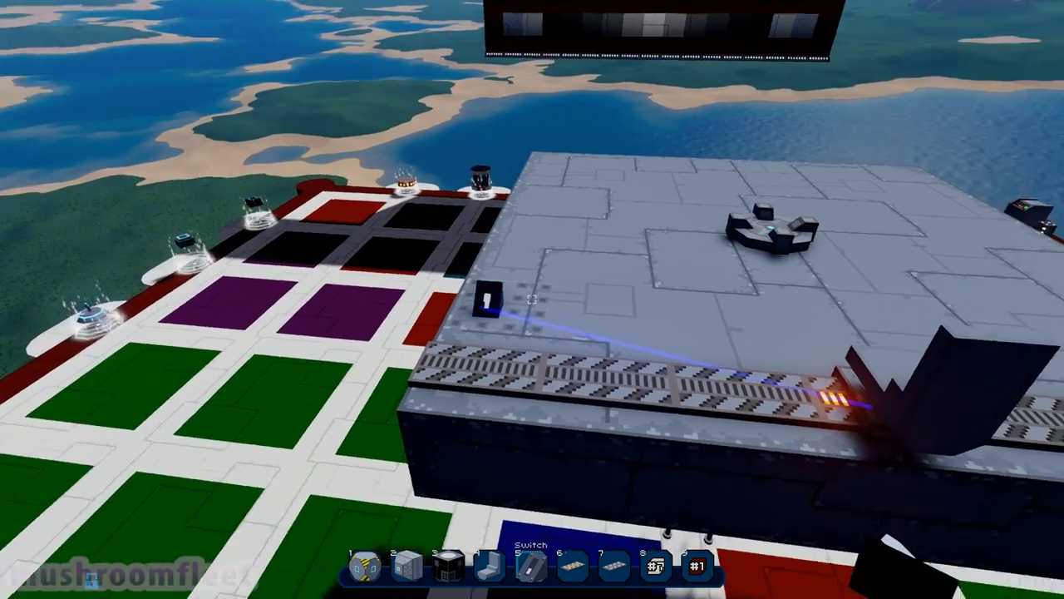
# Circle the platform and place a second switch beside the seat
pyautogui.press('w')
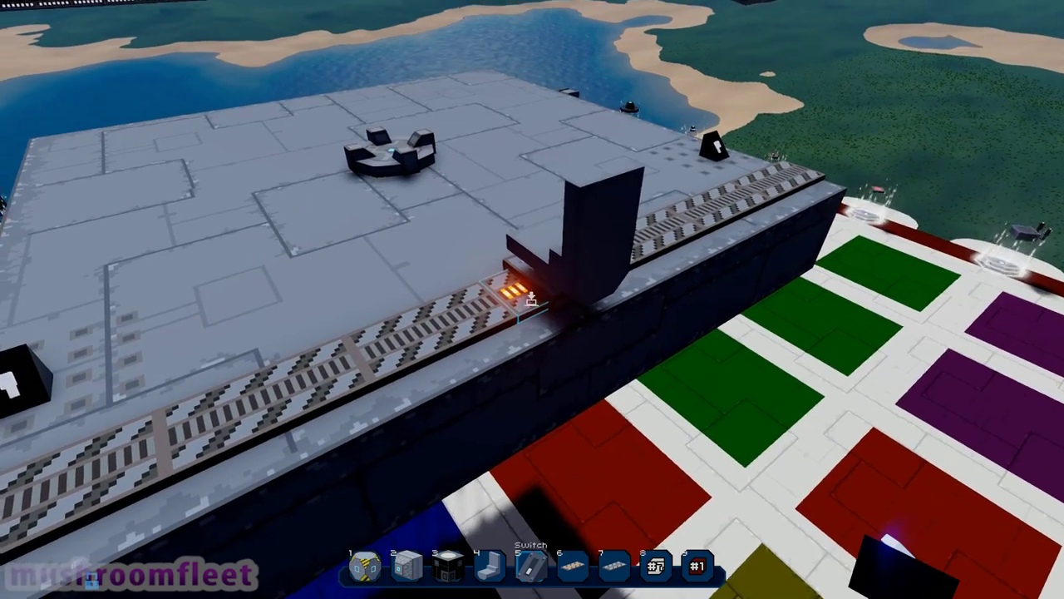
pyautogui.press('s')
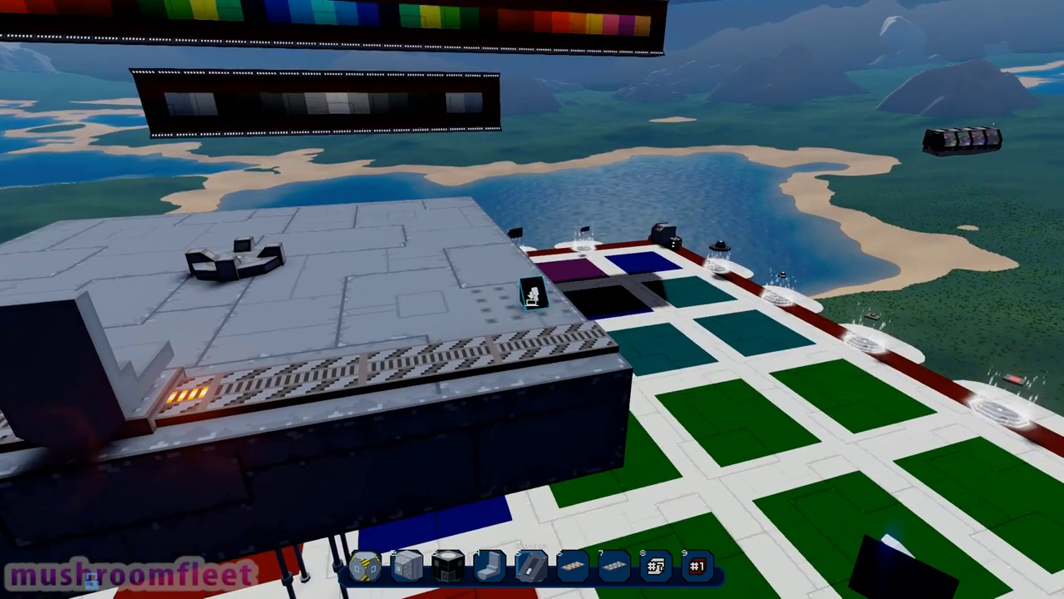
pyautogui.press('s')
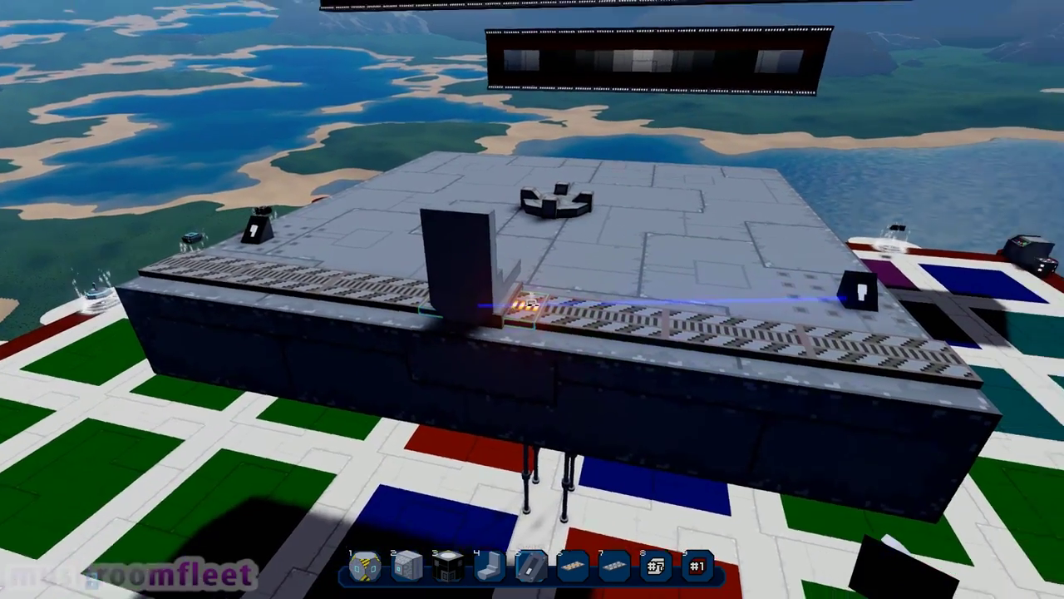
pyautogui.press('w')
pyautogui.press('s')
pyautogui.press('d')
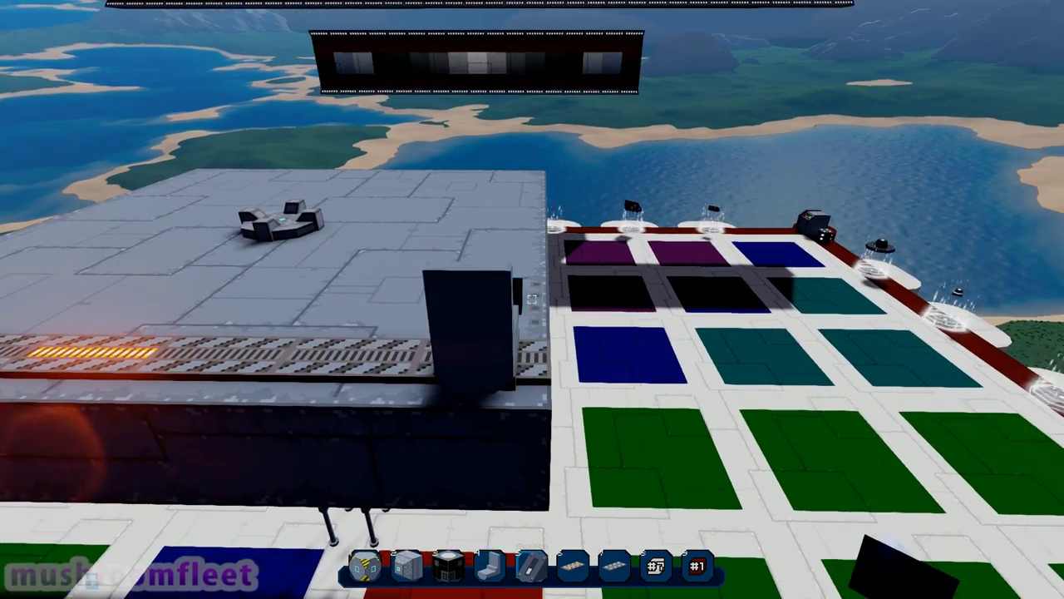
pyautogui.click(529, 299)
pyautogui.press('w')
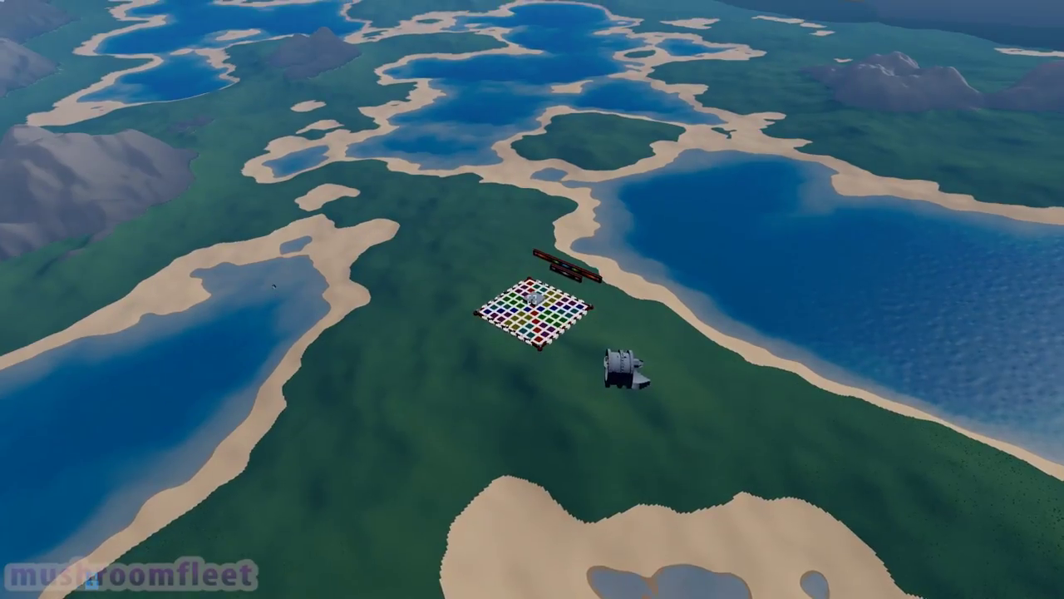
pyautogui.scroll(3, 532, 299)
pyautogui.scroll(3, 532, 299)
pyautogui.scroll(3, 532, 299)
pyautogui.scroll(2, 532, 299)
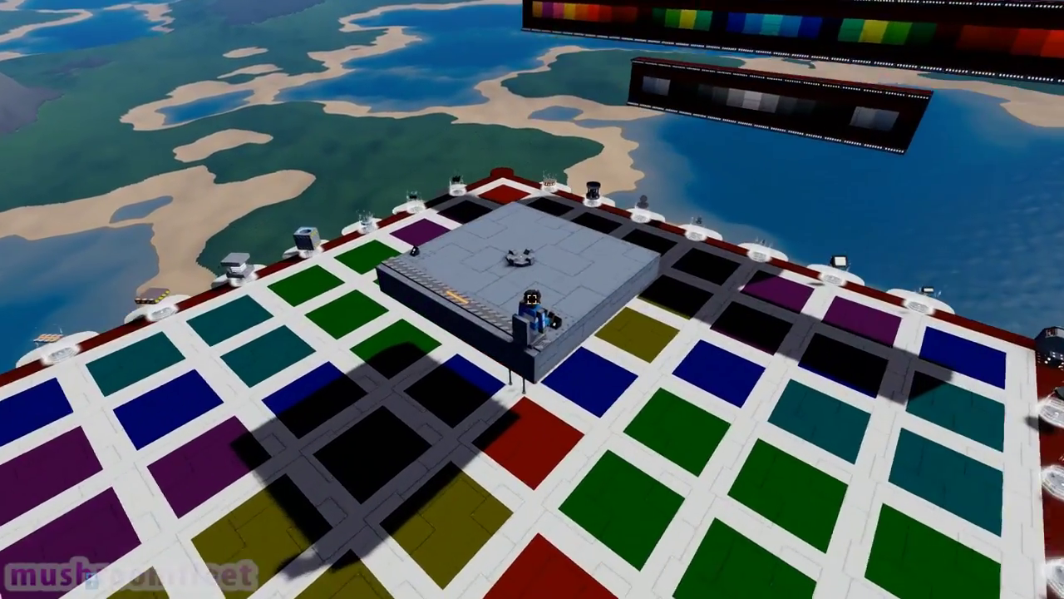
pyautogui.scroll(3, 532, 299)
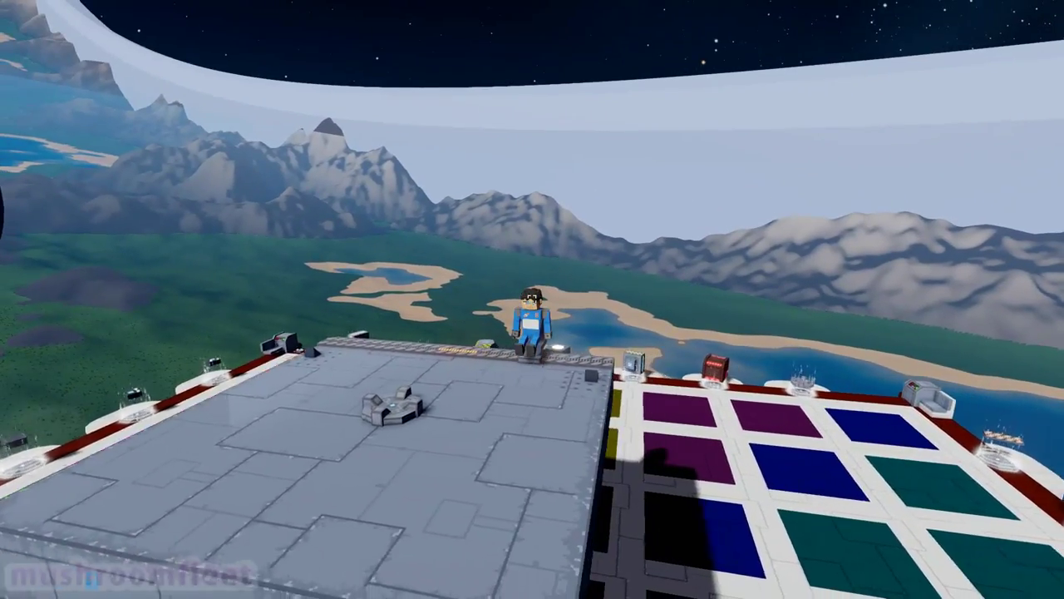
# In first-person build view, place a switch near the grating beside the seat
pyautogui.press('f')
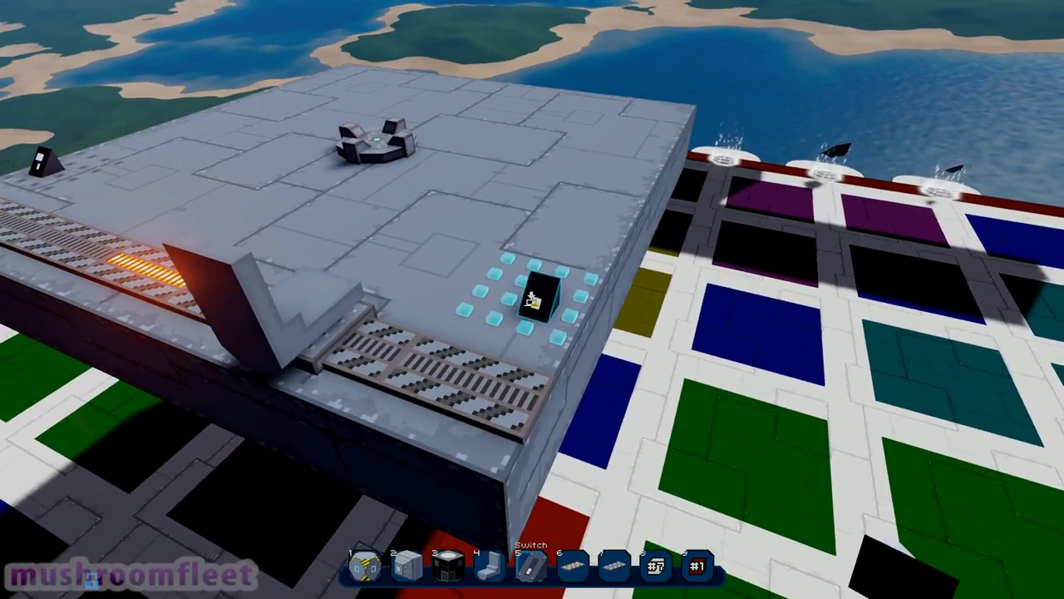
pyautogui.click(532, 299)
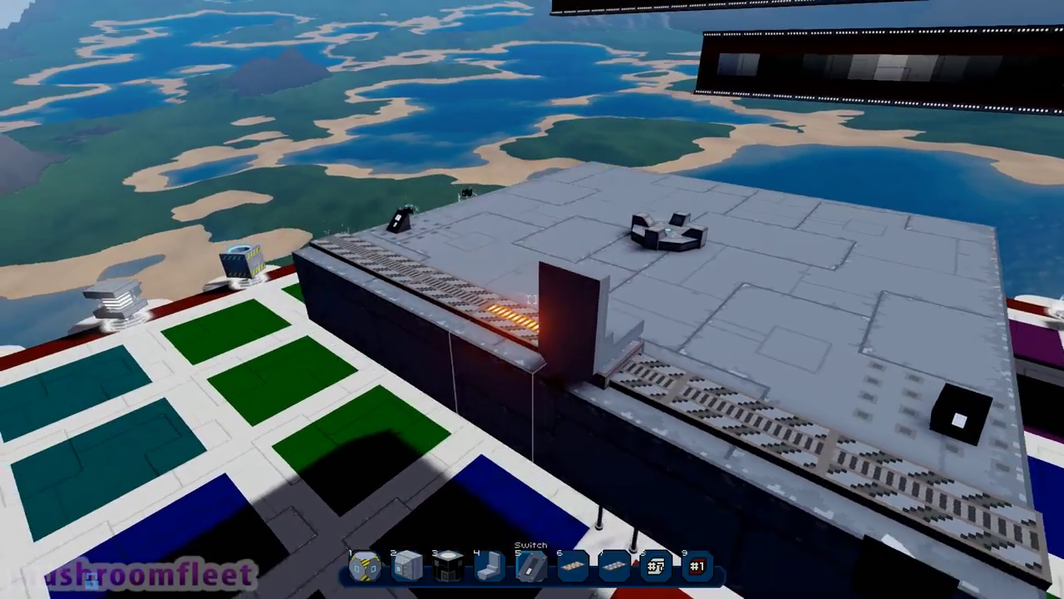
pyautogui.press('c')
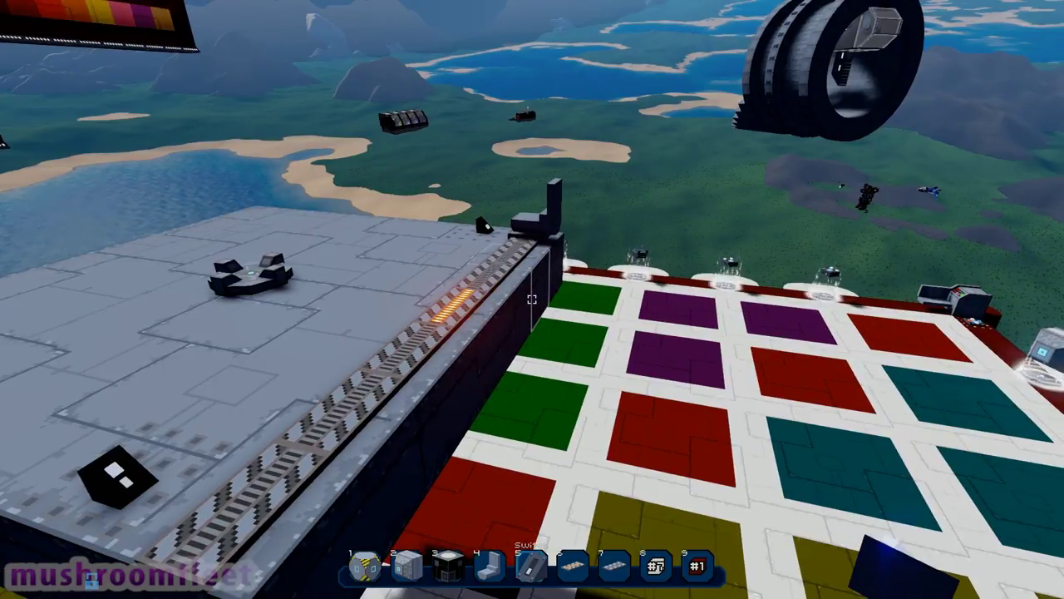
# Check the Light Indicator and Button variants in the Blocks Codex and ready the Switch block
pyautogui.press('Tab')
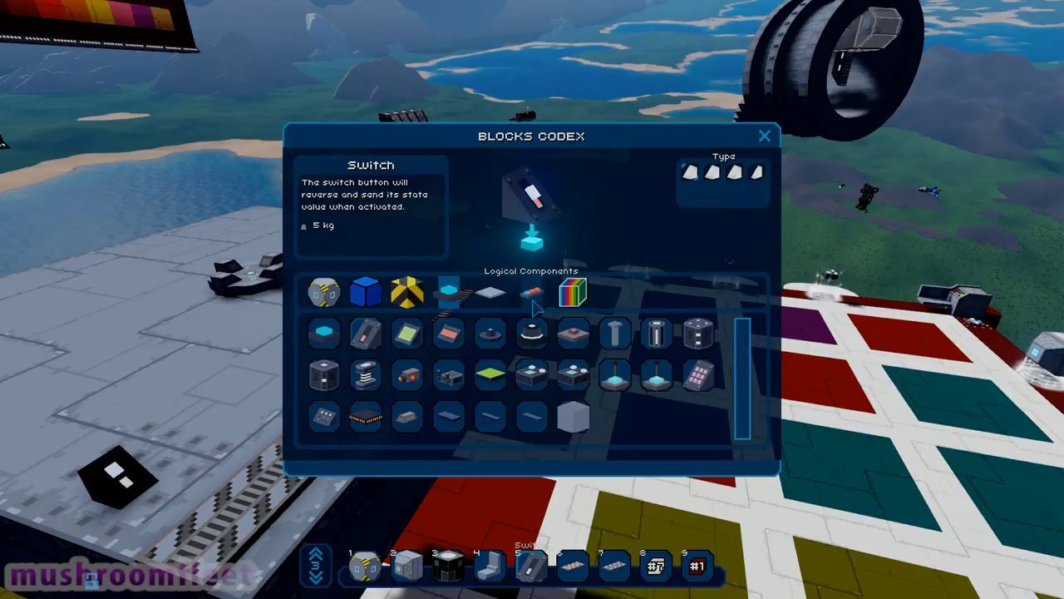
pyautogui.click(719, 181)
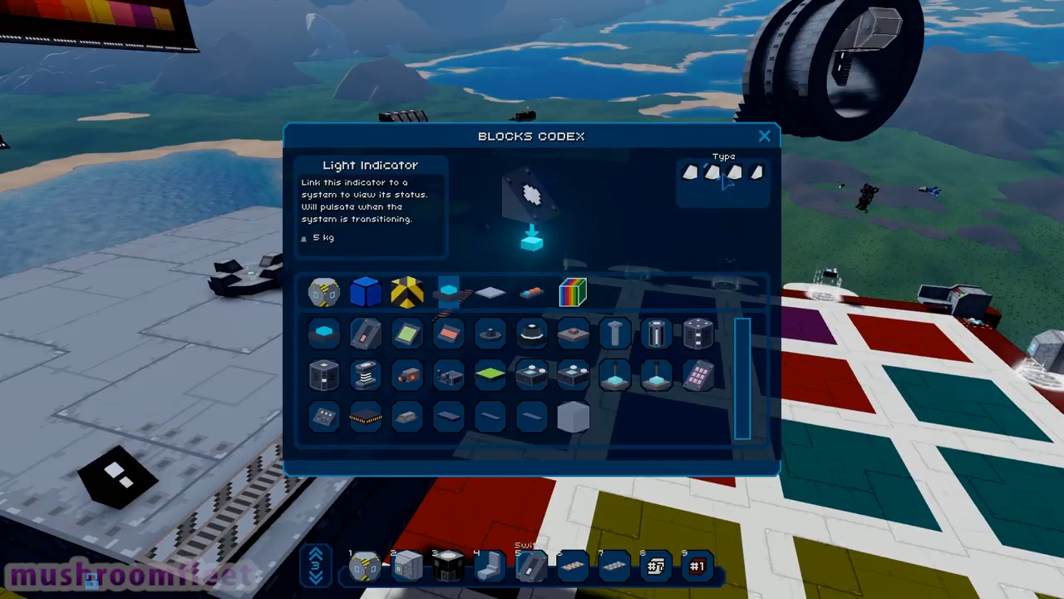
pyautogui.click(734, 177)
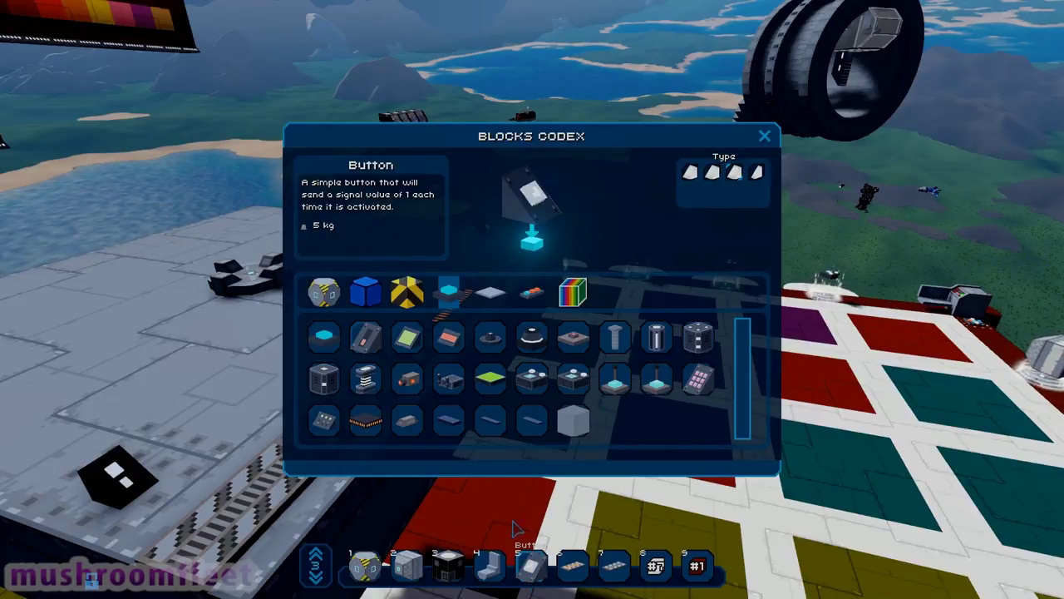
pyautogui.press('Escape')
pyautogui.press('Escape')
pyautogui.press('2')
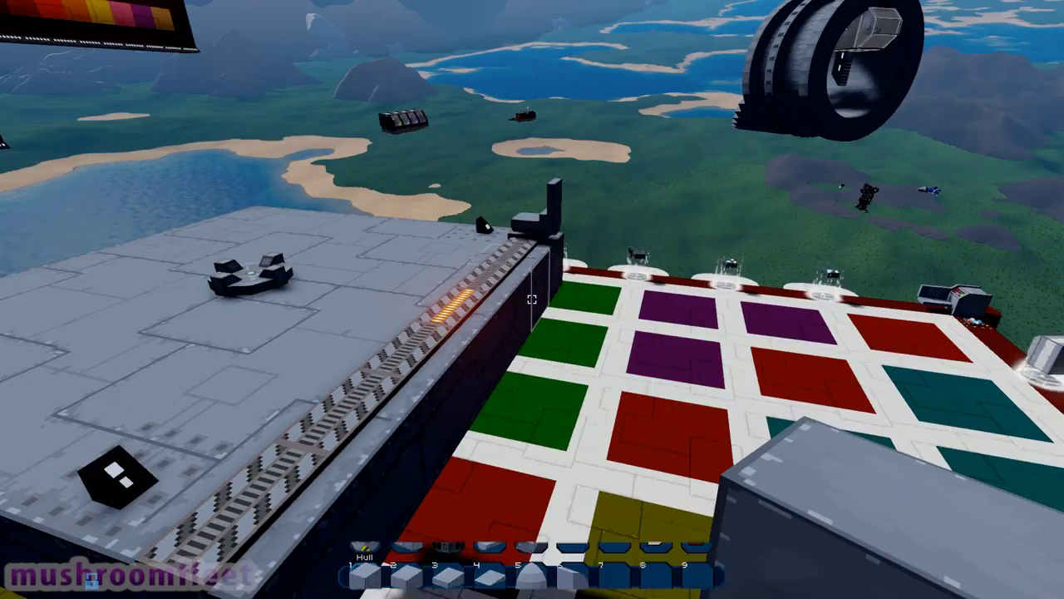
pyautogui.scroll(-1, 531, 298)
pyautogui.scroll(-1, 531, 299)
pyautogui.scroll(-1, 531, 299)
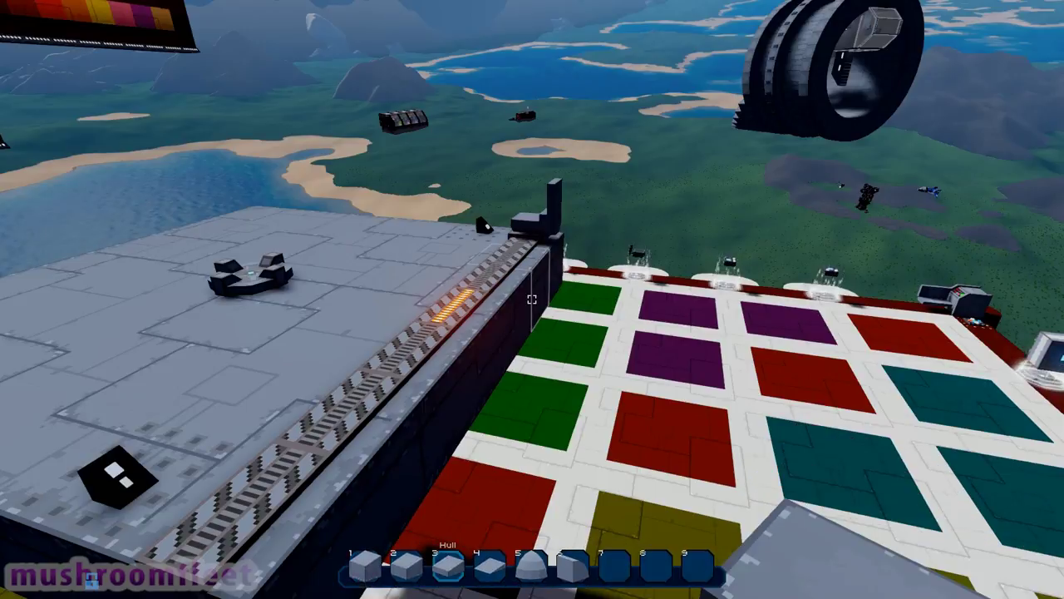
pyautogui.scroll(-1, 531, 299)
pyautogui.scroll(-1, 531, 298)
pyautogui.press('w')
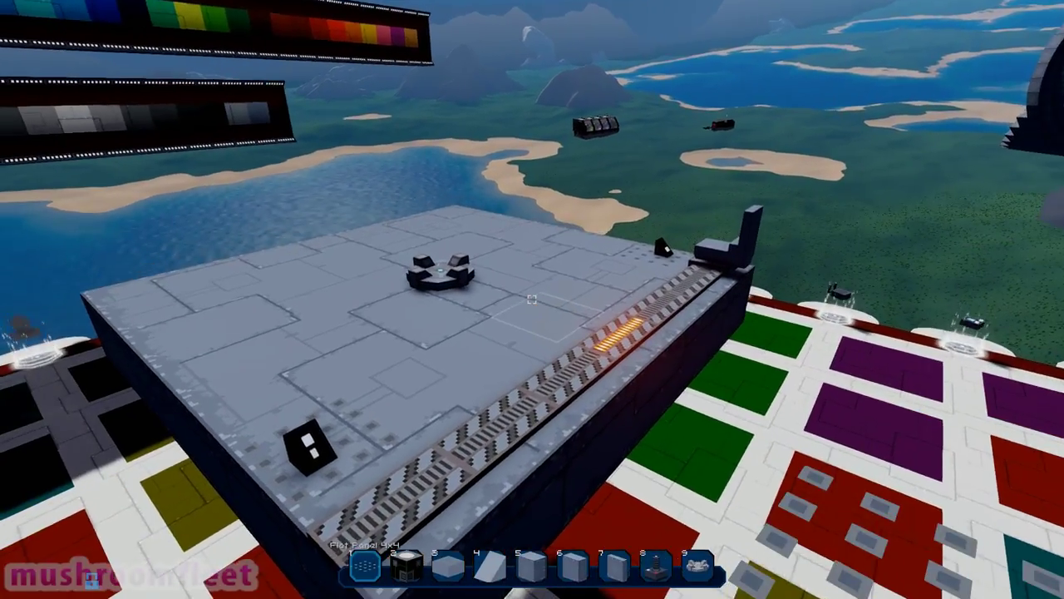
pyautogui.scroll(-1, 532, 298)
pyautogui.scroll(-1, 531, 299)
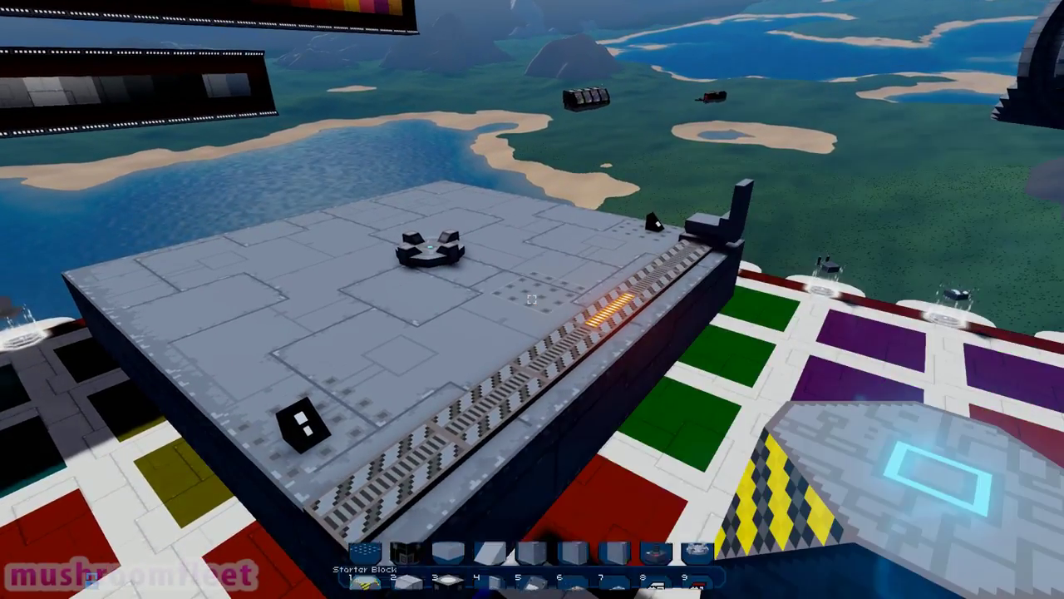
pyautogui.scroll(-1, 531, 298)
pyautogui.scroll(-1, 531, 299)
pyautogui.scroll(-1, 531, 298)
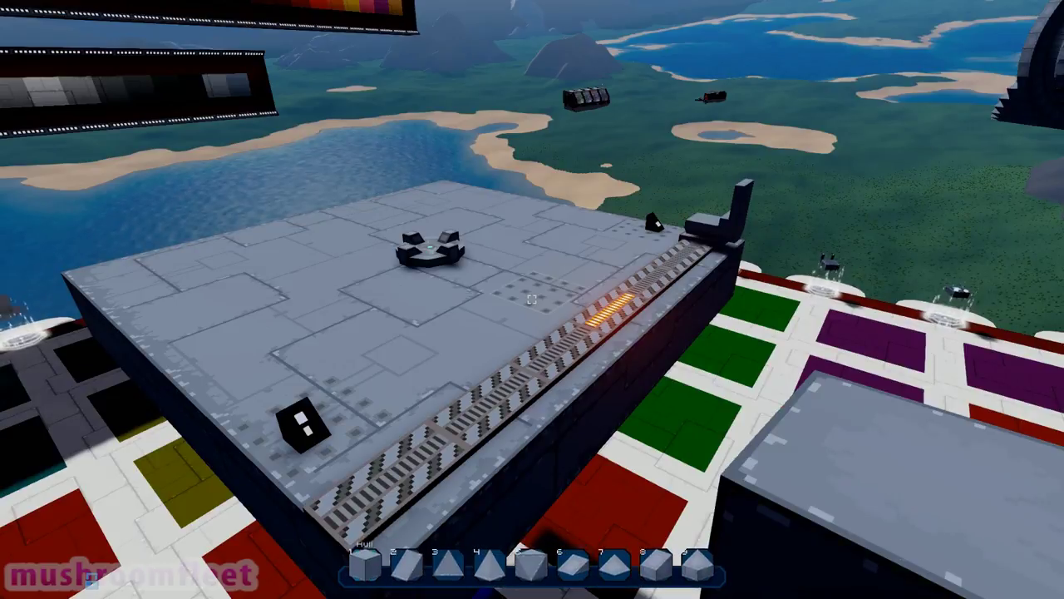
pyautogui.scroll(-1, 531, 299)
pyautogui.scroll(-1, 531, 299)
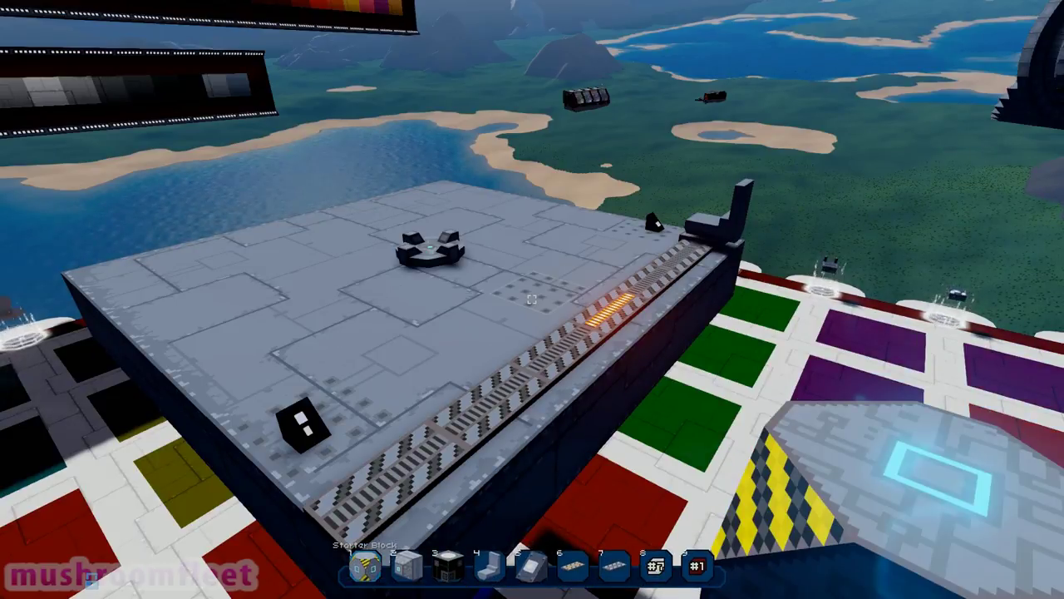
pyautogui.press('Tab')
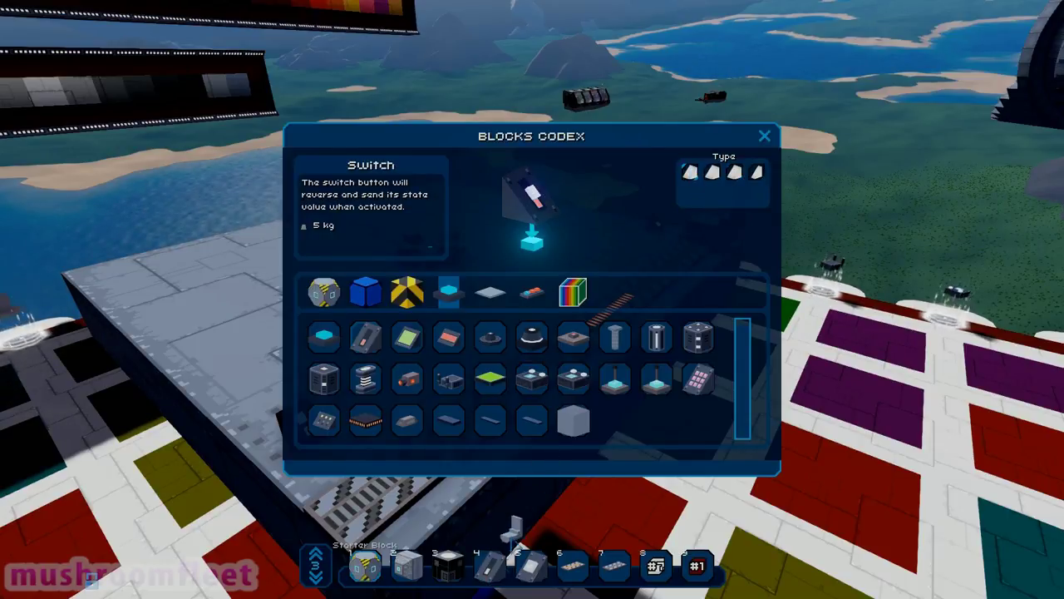
pyautogui.press('Escape')
pyautogui.press('Escape')
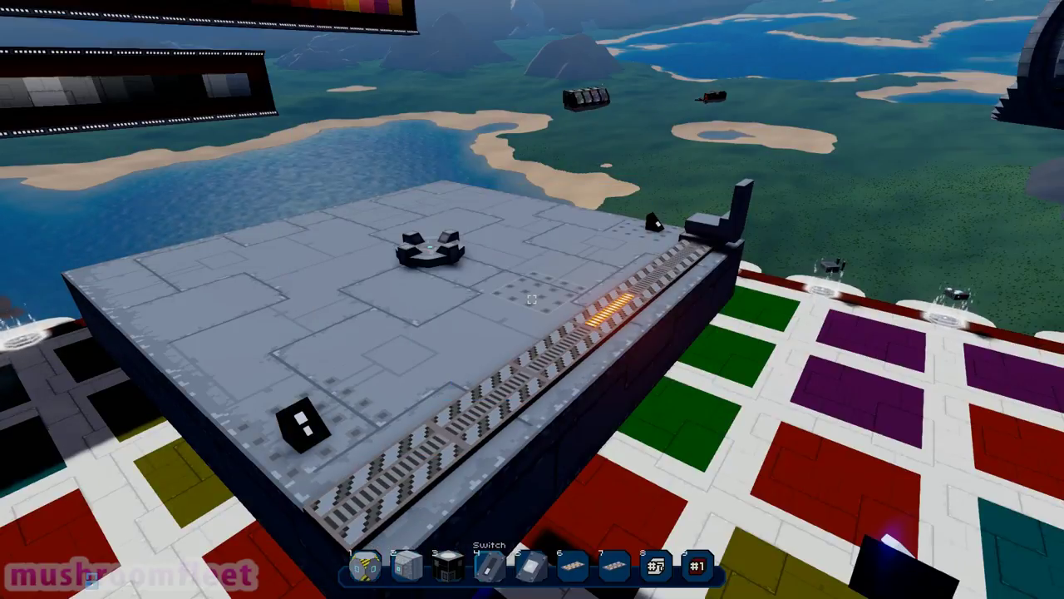
pyautogui.press('w')
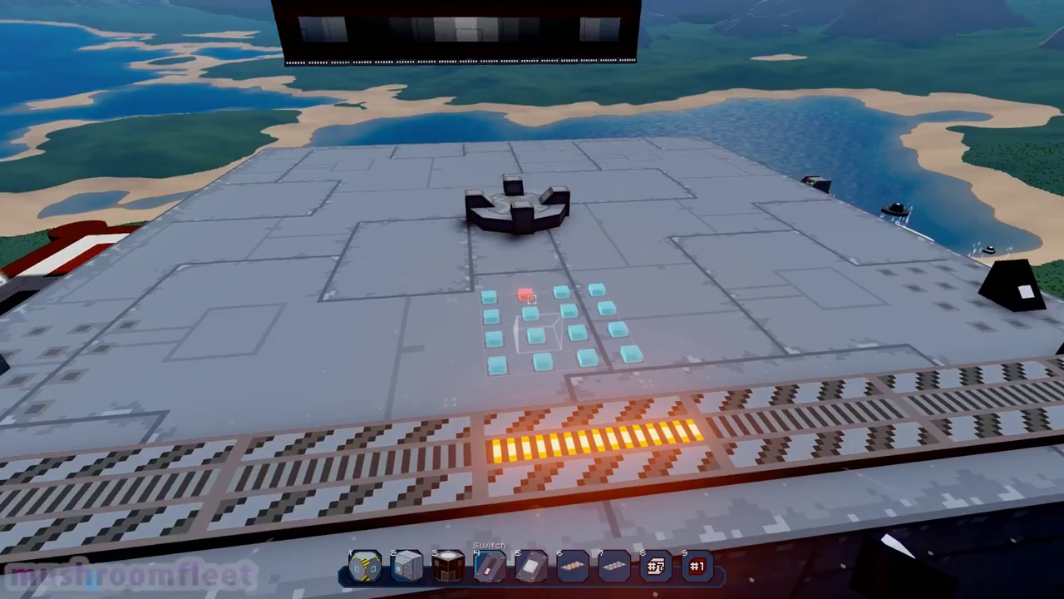
# Place a switch on the deck grid, link it to the glowing strip, and add a button beside it
pyautogui.click(529, 297)
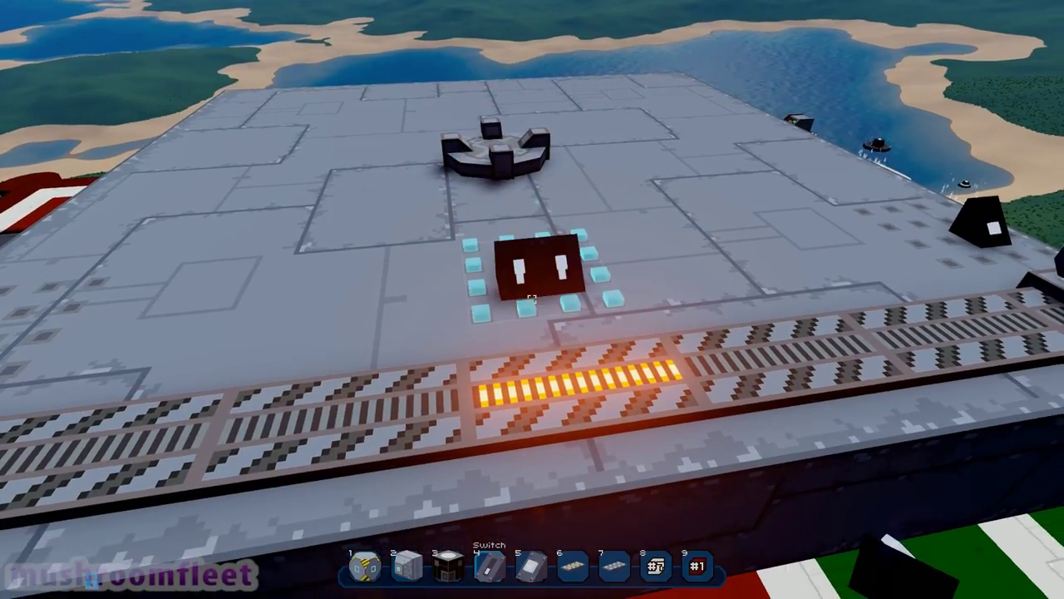
pyautogui.click(530, 298)
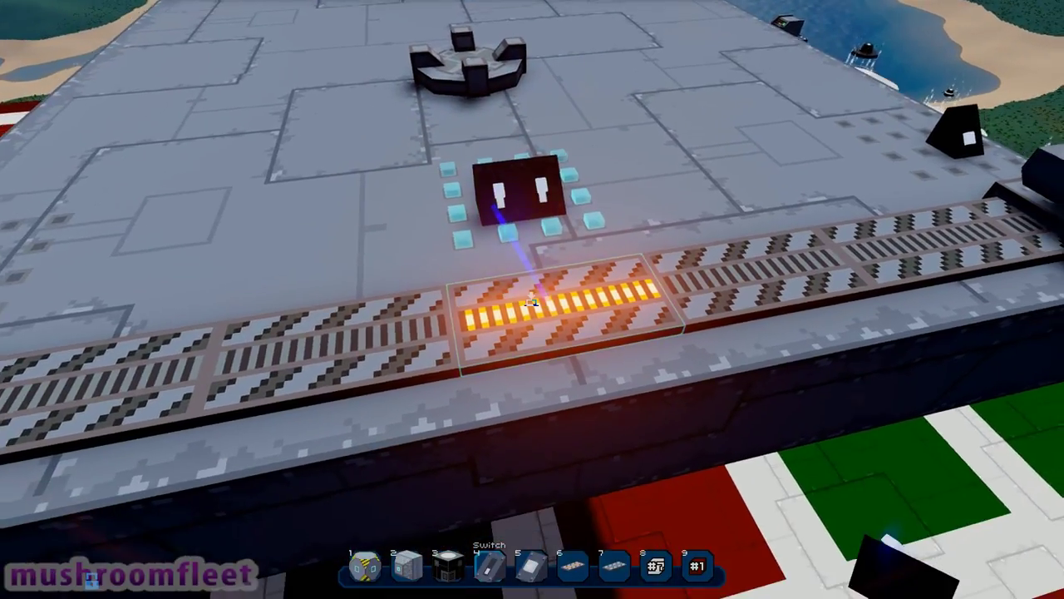
pyautogui.press('5')
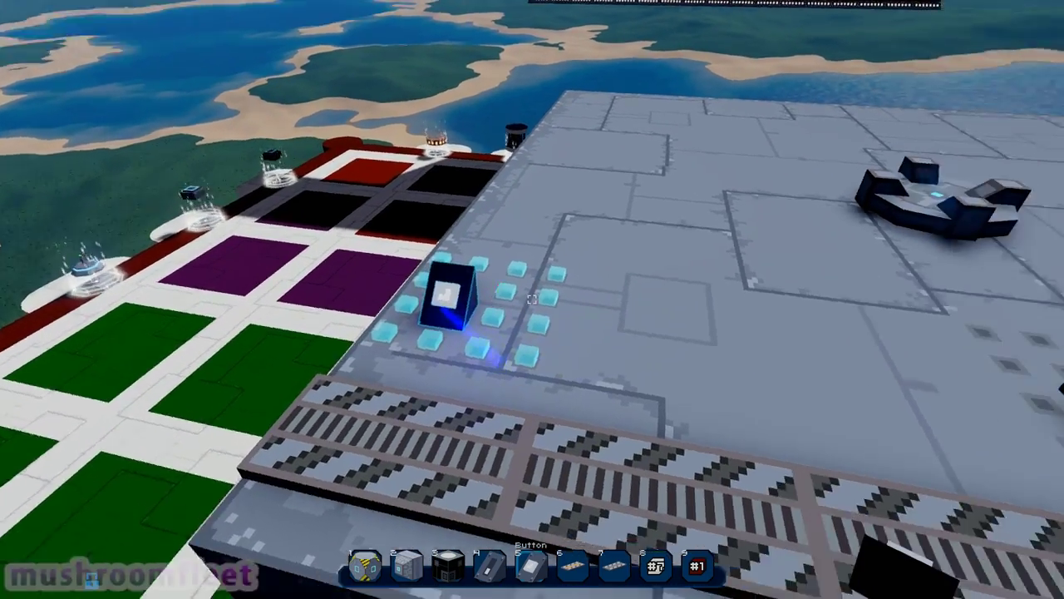
pyautogui.click(532, 298)
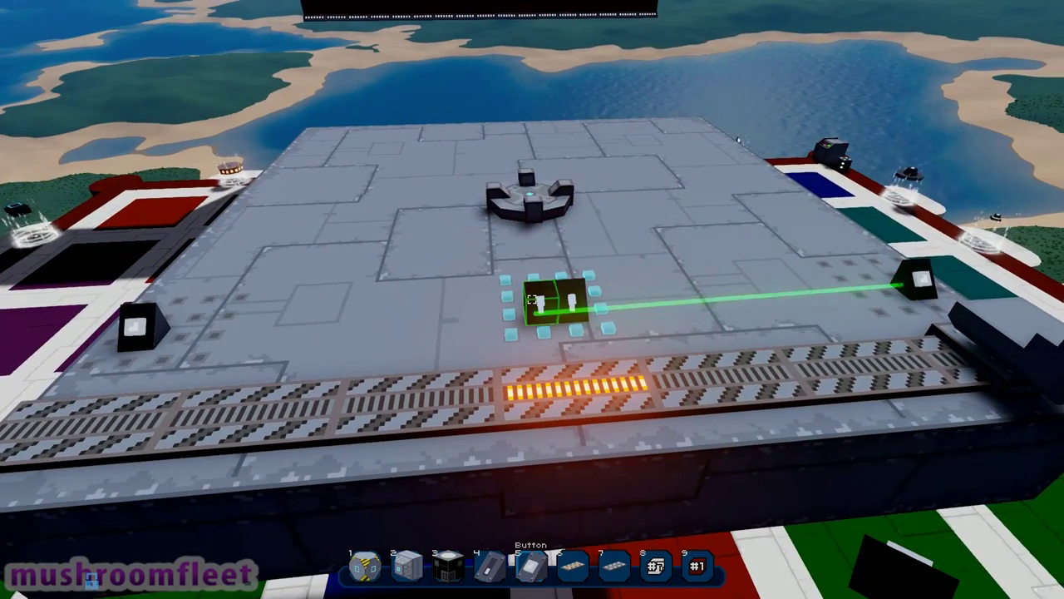
# Take the Dual Link gate from Logical Components and place it on the deck, linked to the light
pyautogui.press('e')
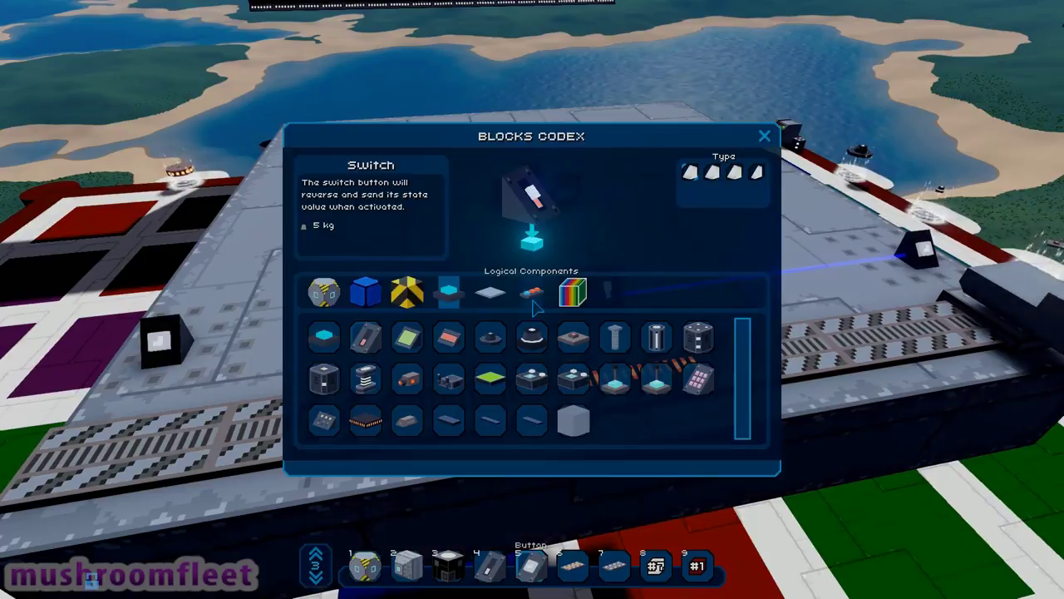
pyautogui.click(532, 295)
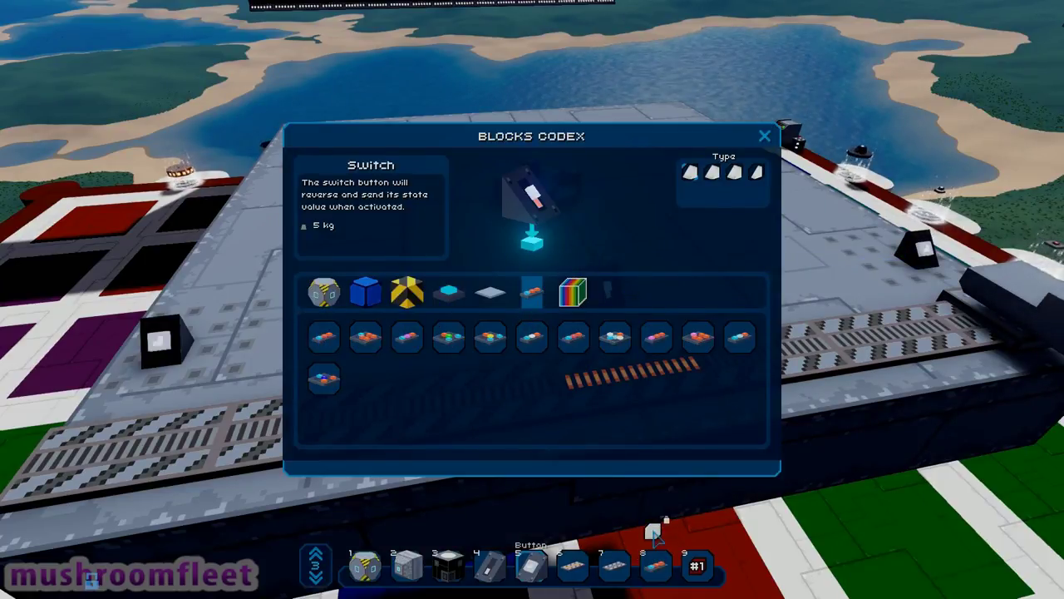
pyautogui.press('Escape')
pyautogui.press('Escape')
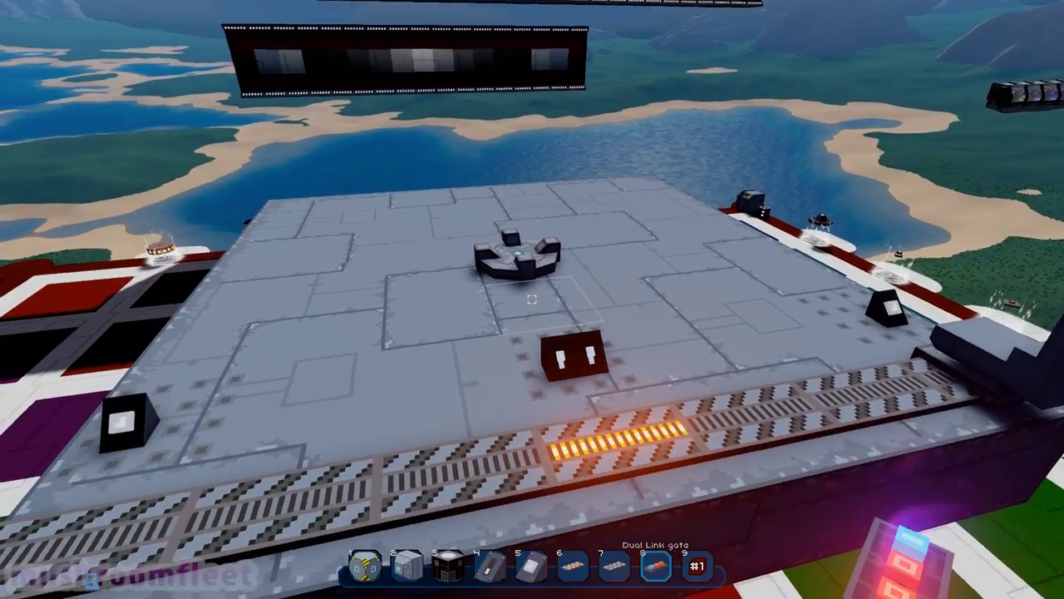
pyautogui.click(531, 301)
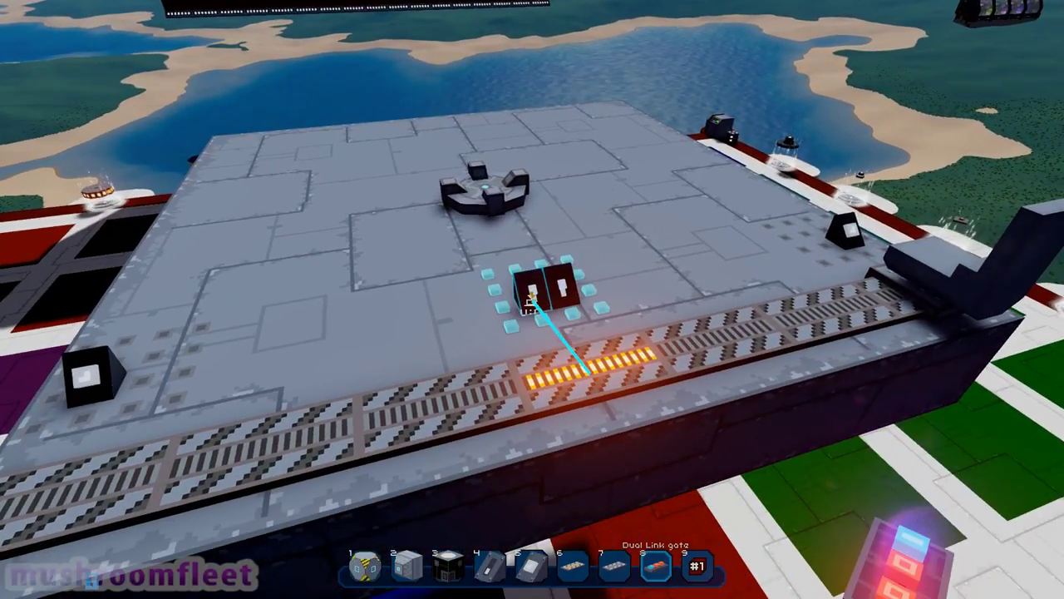
pyautogui.press('a')
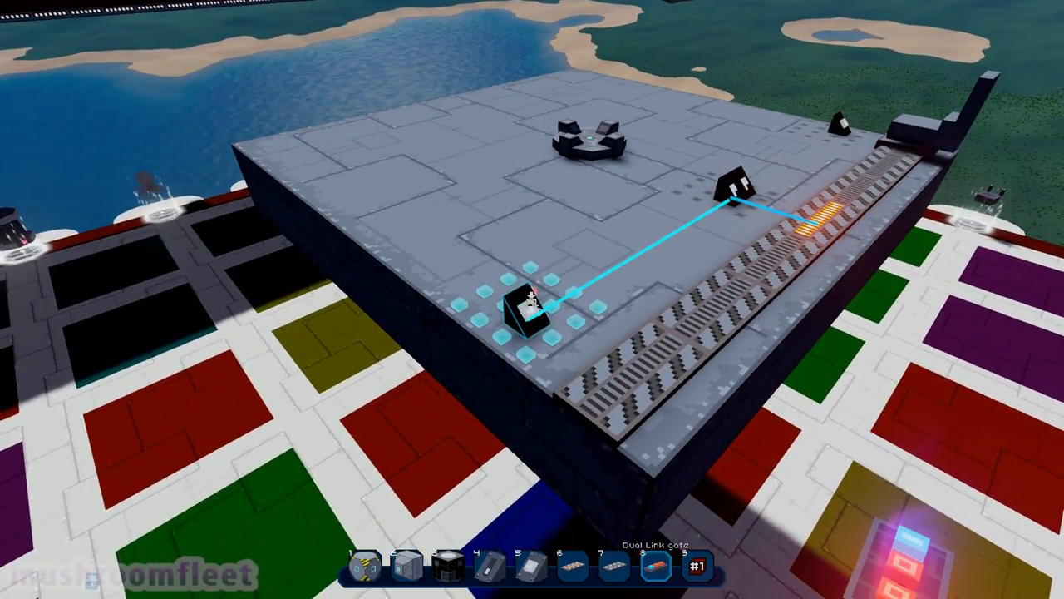
pyautogui.press('w')
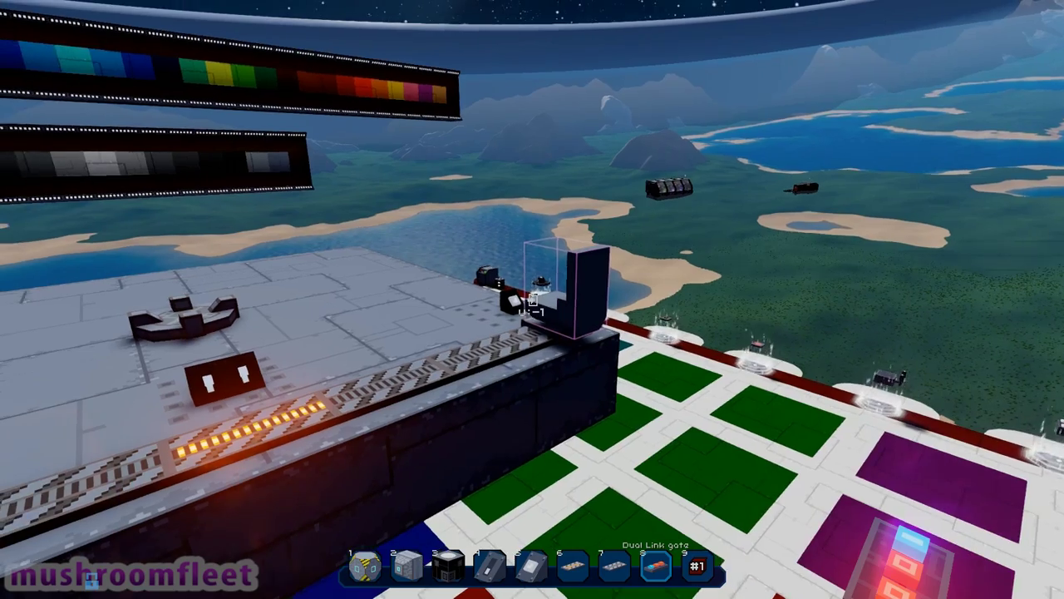
# Start a link from the Dual Link gate and fly across the platform to the linked block
pyautogui.click(532, 300)
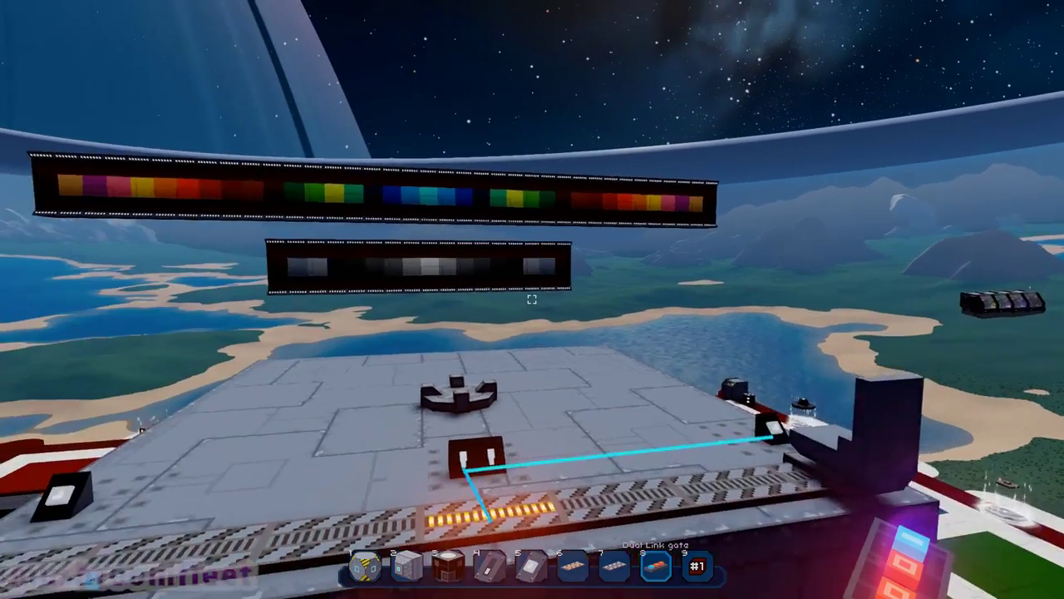
pyautogui.press('w')
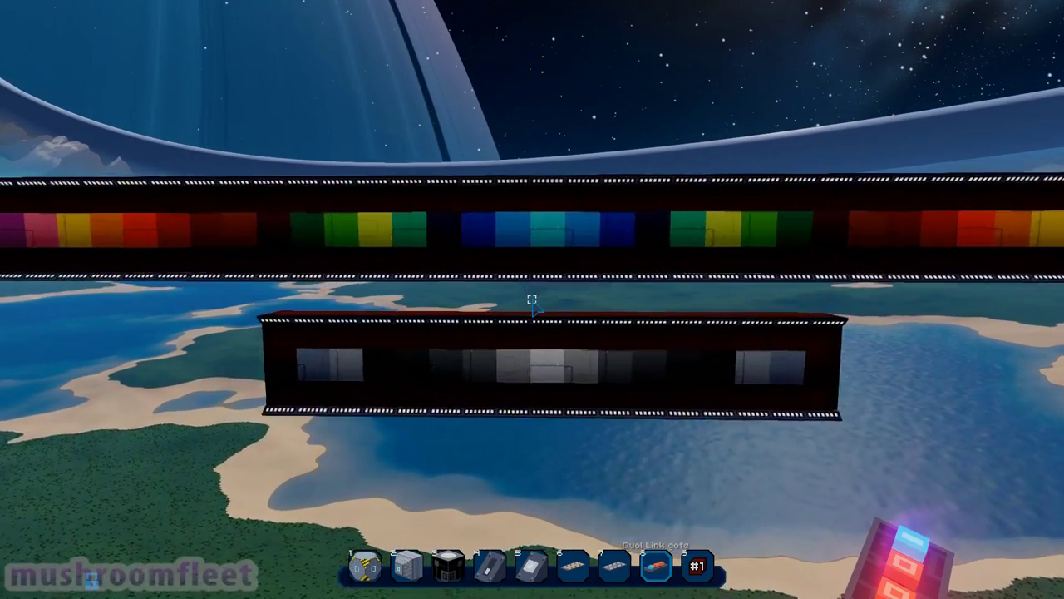
pyautogui.press('w')
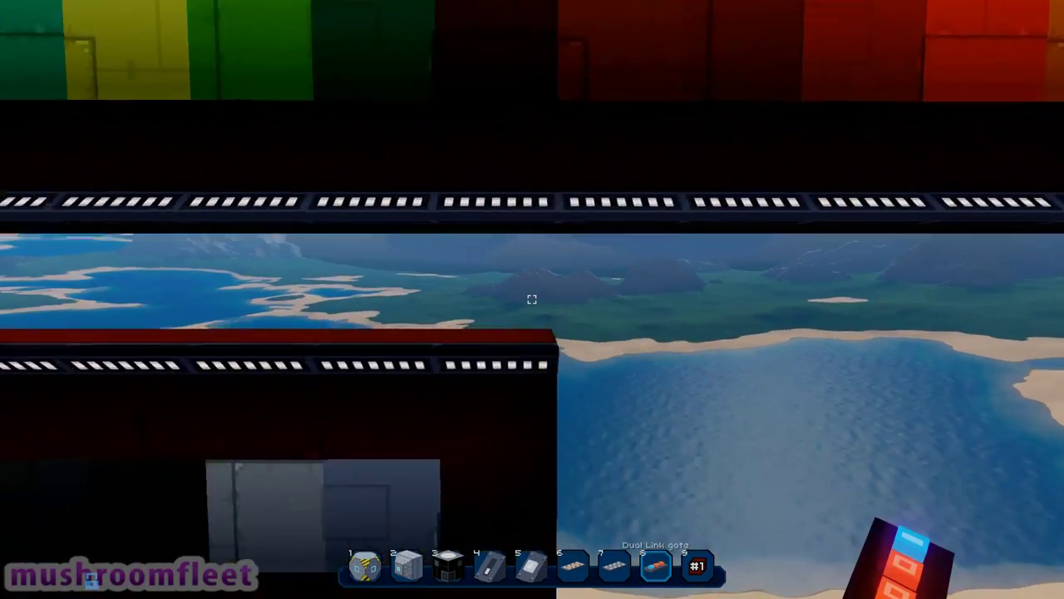
pyautogui.press('w')
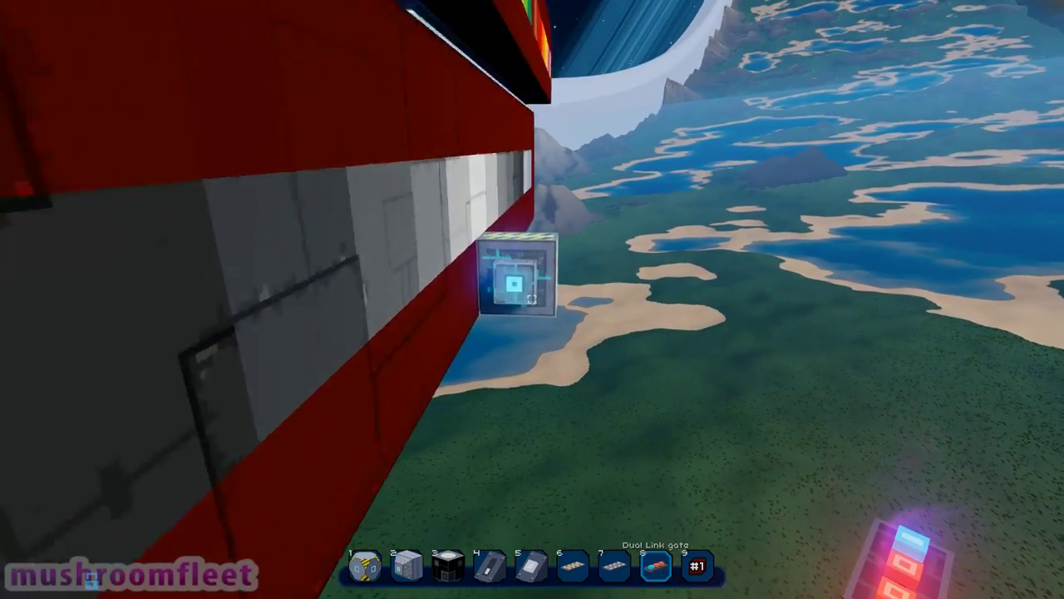
pyautogui.press('w')
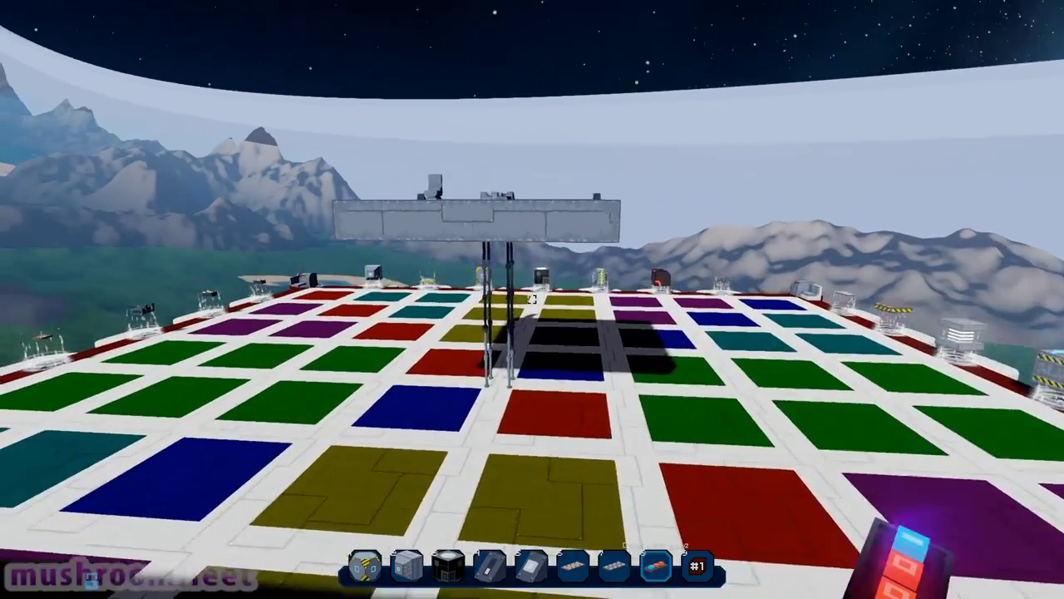
pyautogui.press('w')
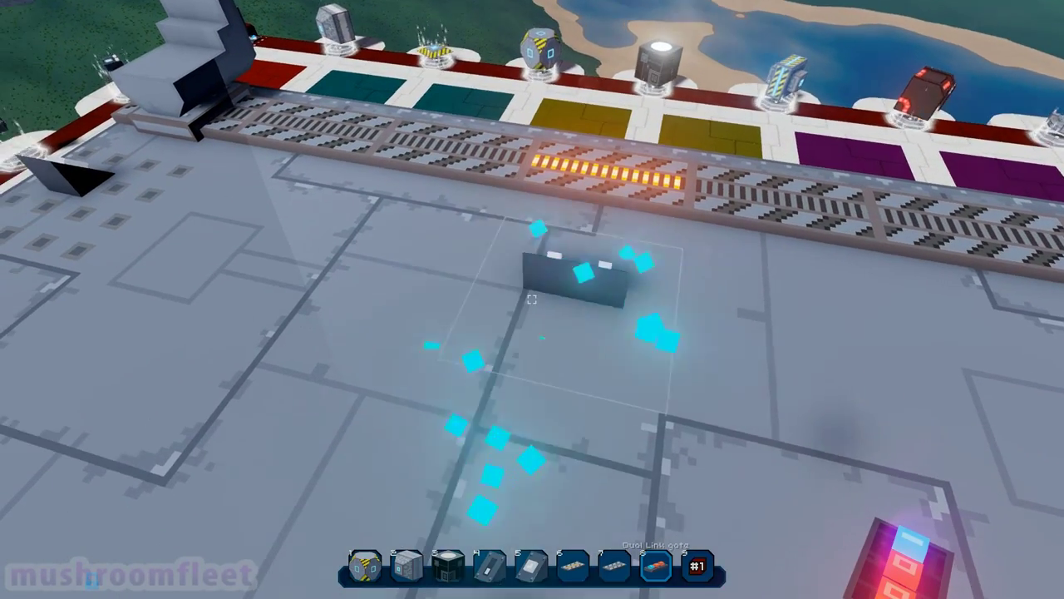
pyautogui.press('s')
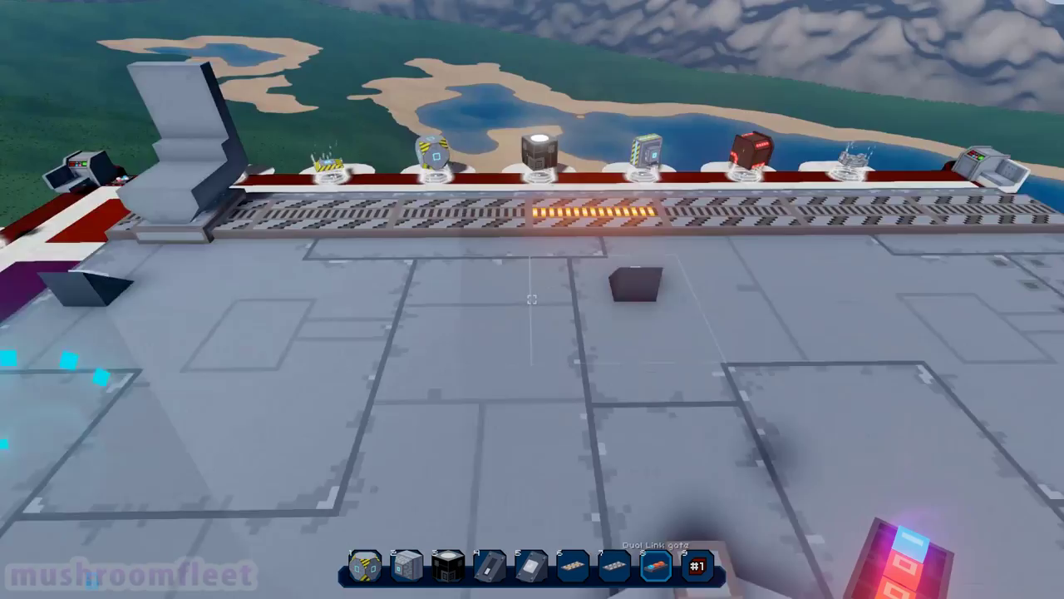
pyautogui.click(532, 300)
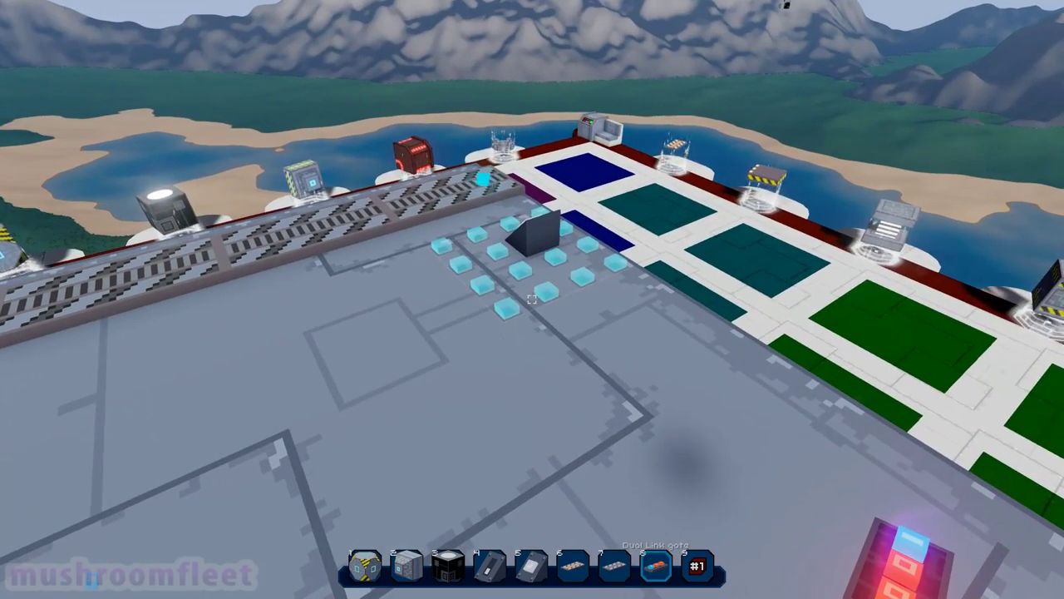
pyautogui.press('w')
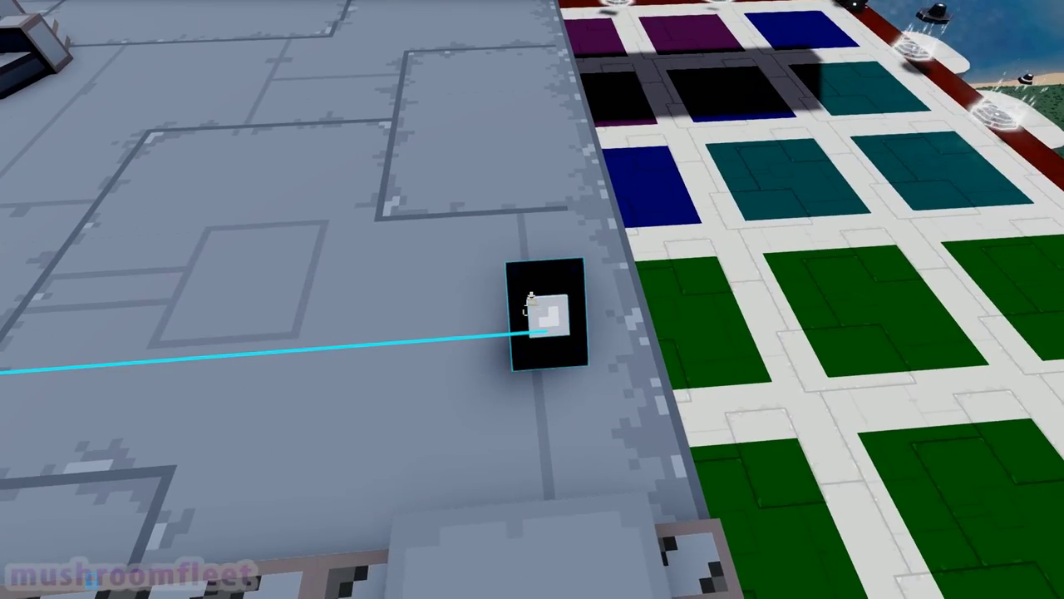
pyautogui.press('w')
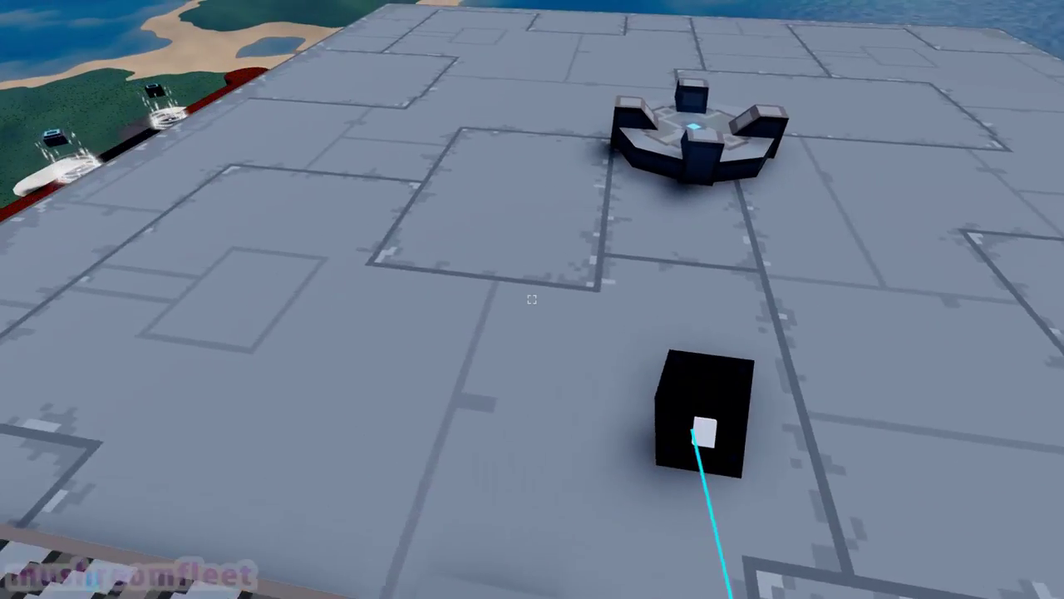
pyautogui.press('w')
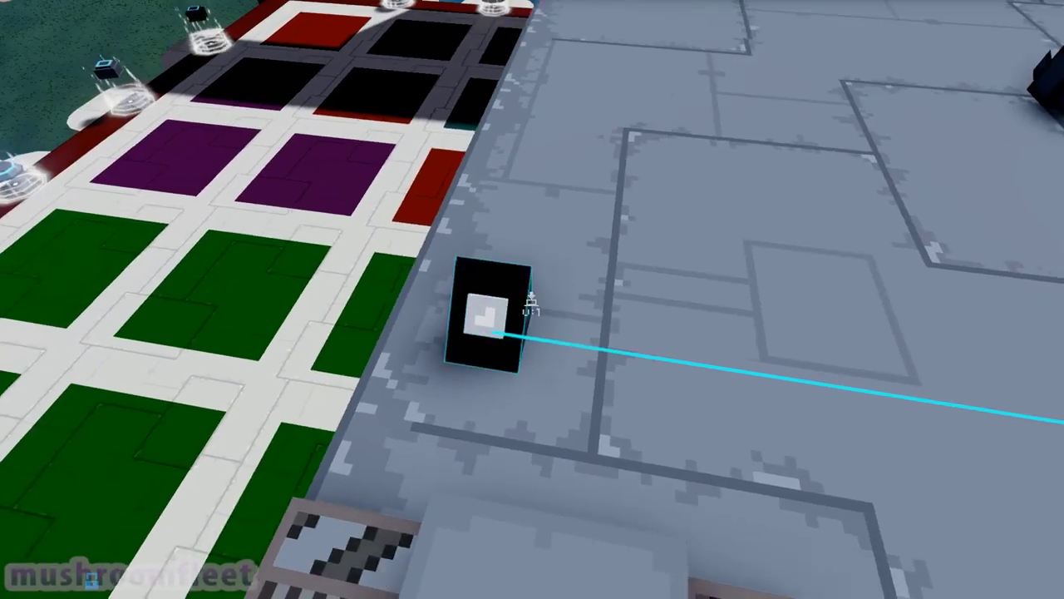
pyautogui.press('w')
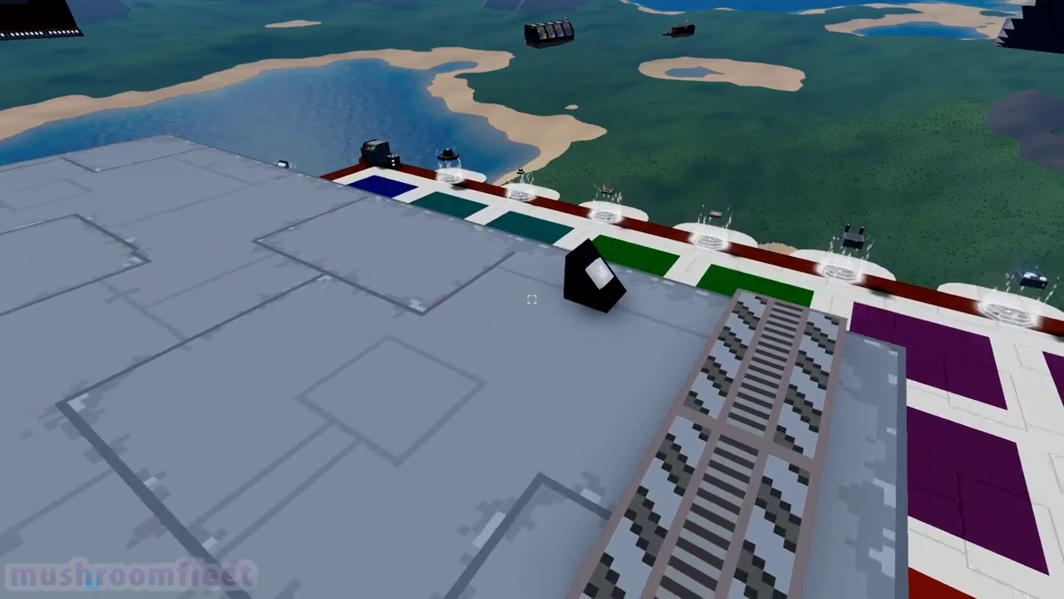
pyautogui.press('w')
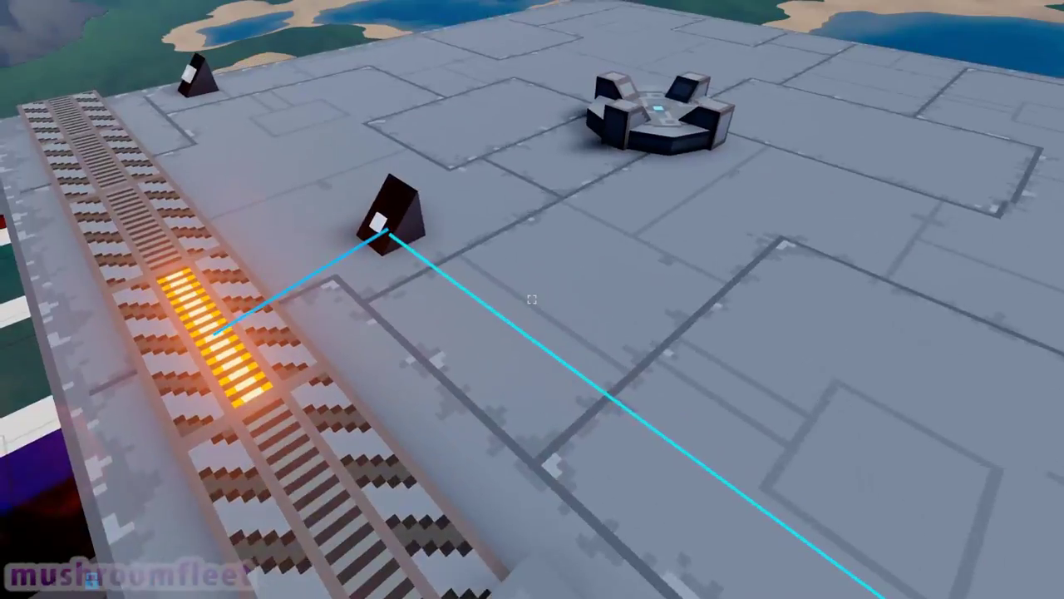
pyautogui.press('w')
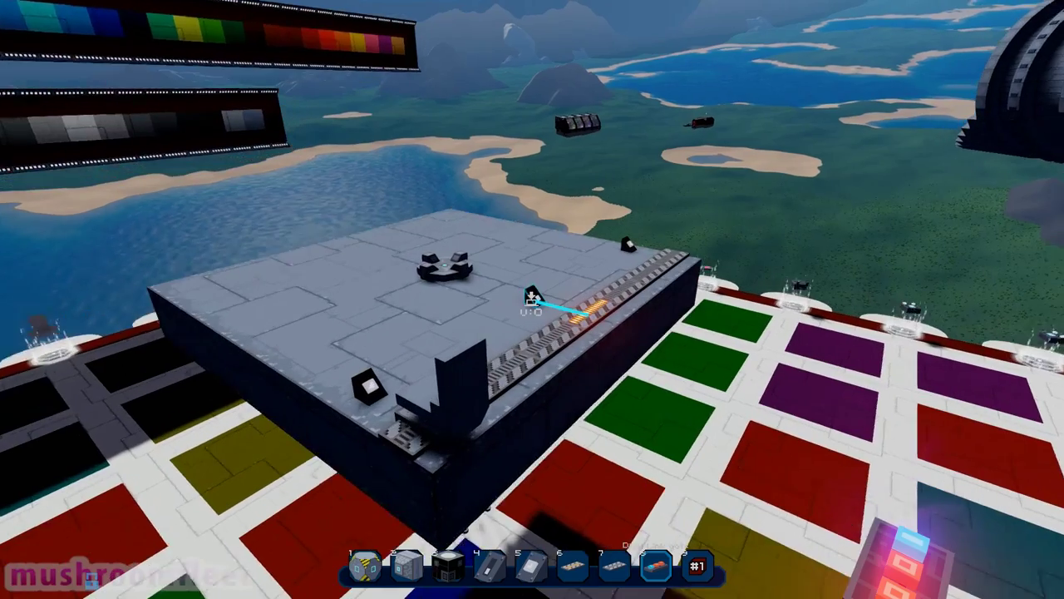
# Circle to the platform's front corner and break the tall dark wall block
pyautogui.press('d')
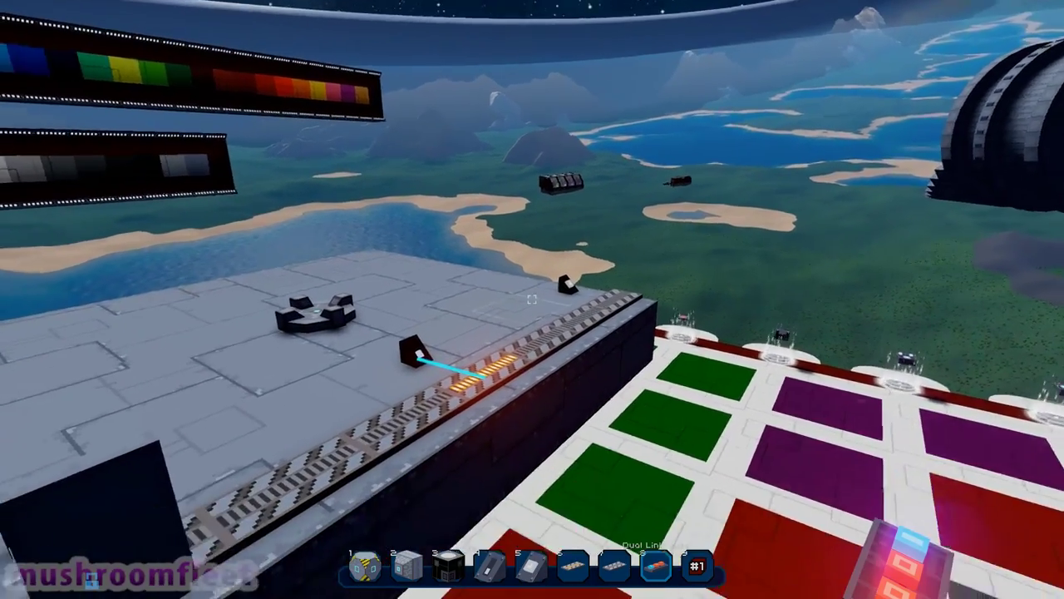
pyautogui.press('d')
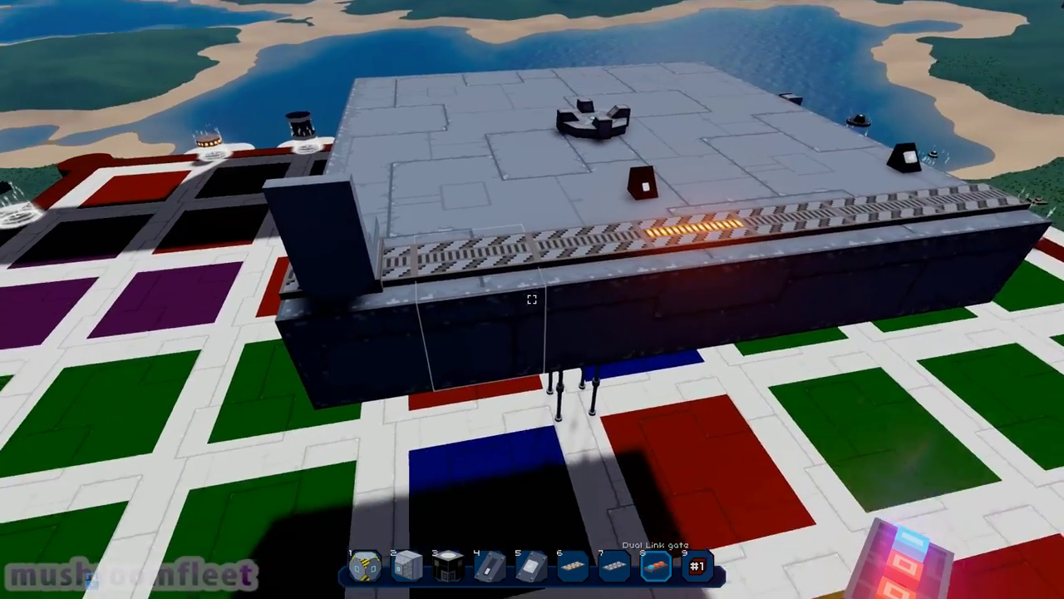
pyautogui.press('space')
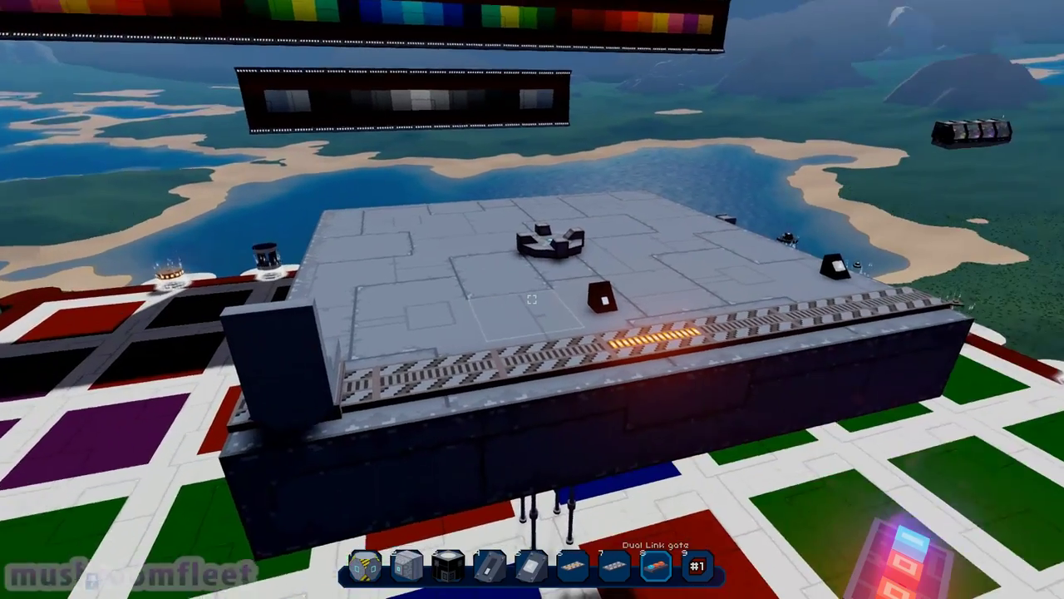
pyautogui.press('a')
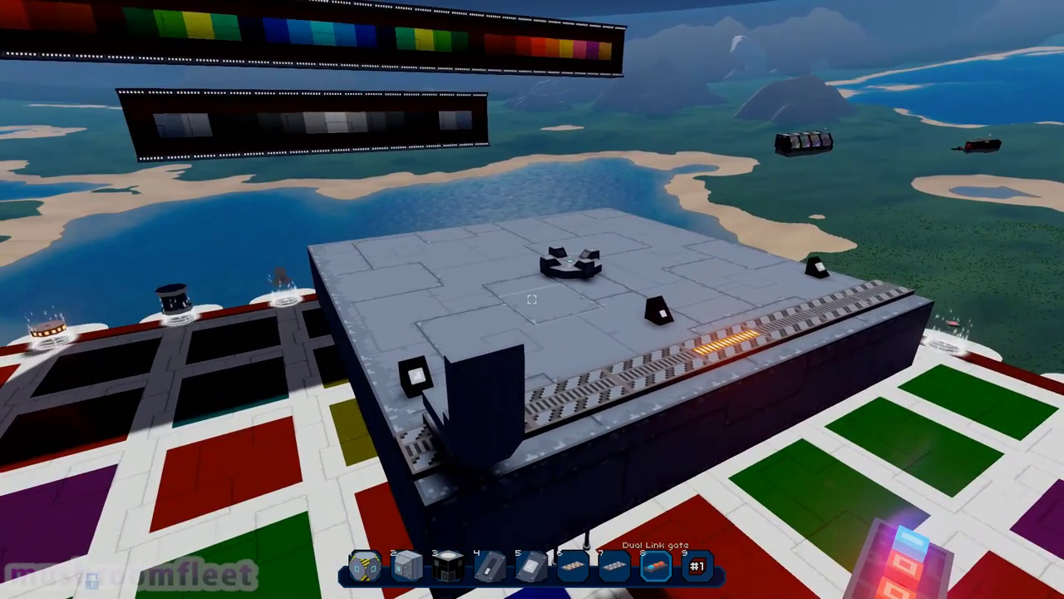
pyautogui.press('w')
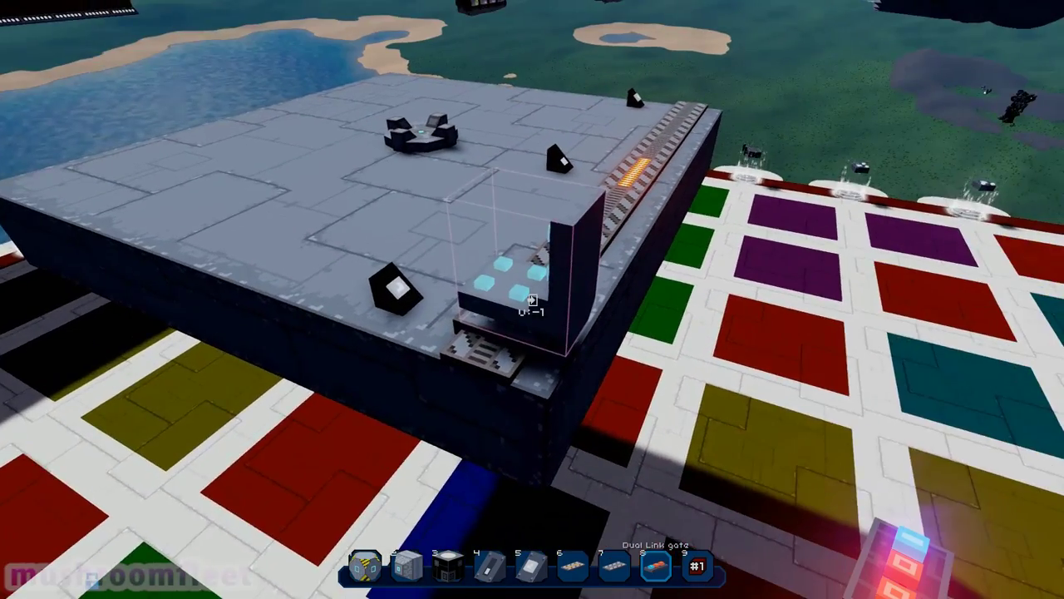
pyautogui.rightClick(532, 301)
pyautogui.press('s')
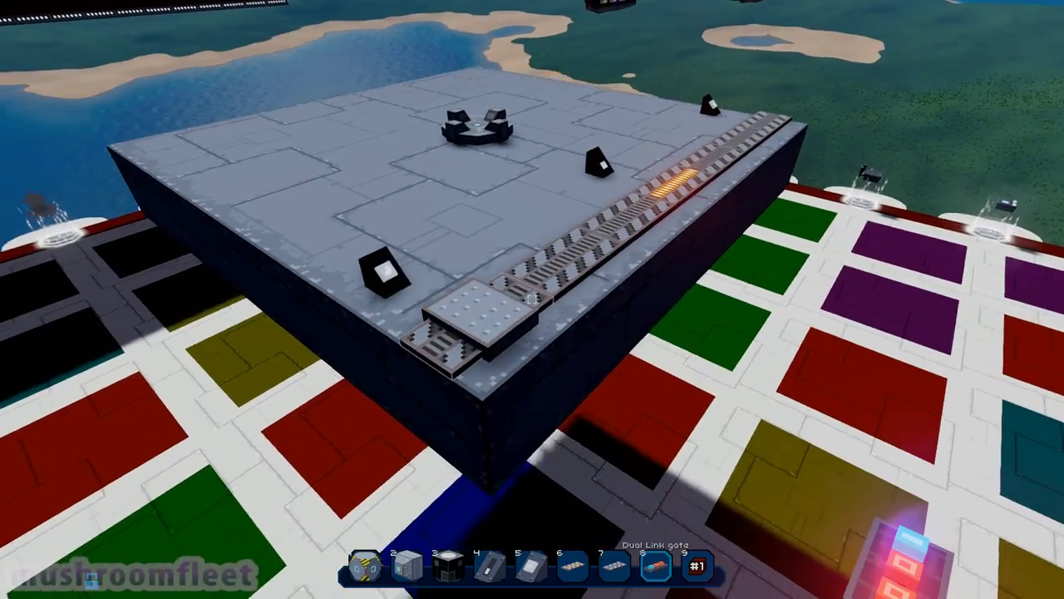
pyautogui.press('w')
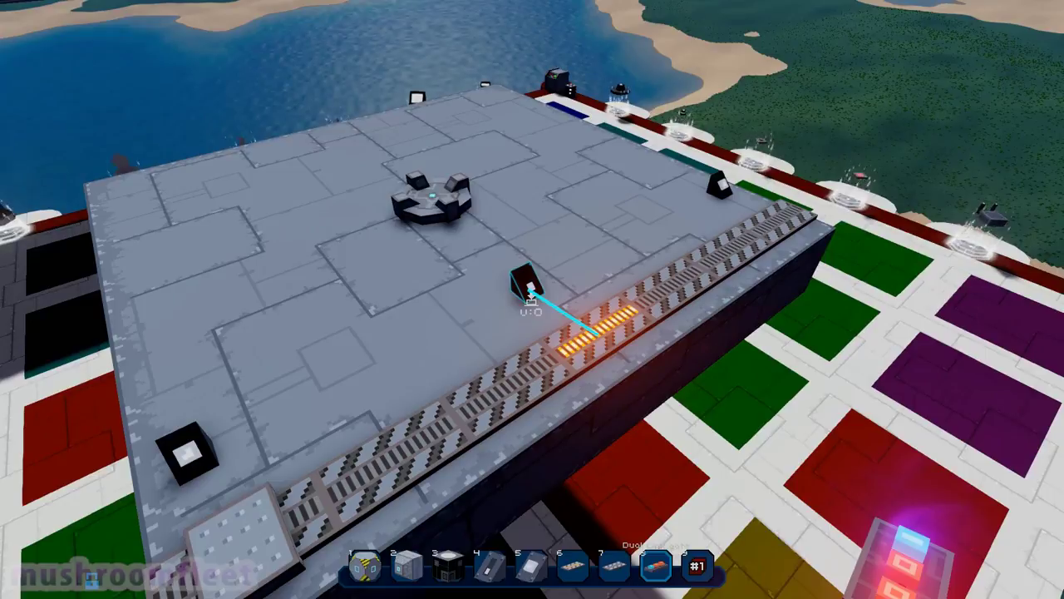
# Add the Slider Control and Flat Panel 4x4 to the hotbar from the Blocks Codex
pyautogui.press('c')
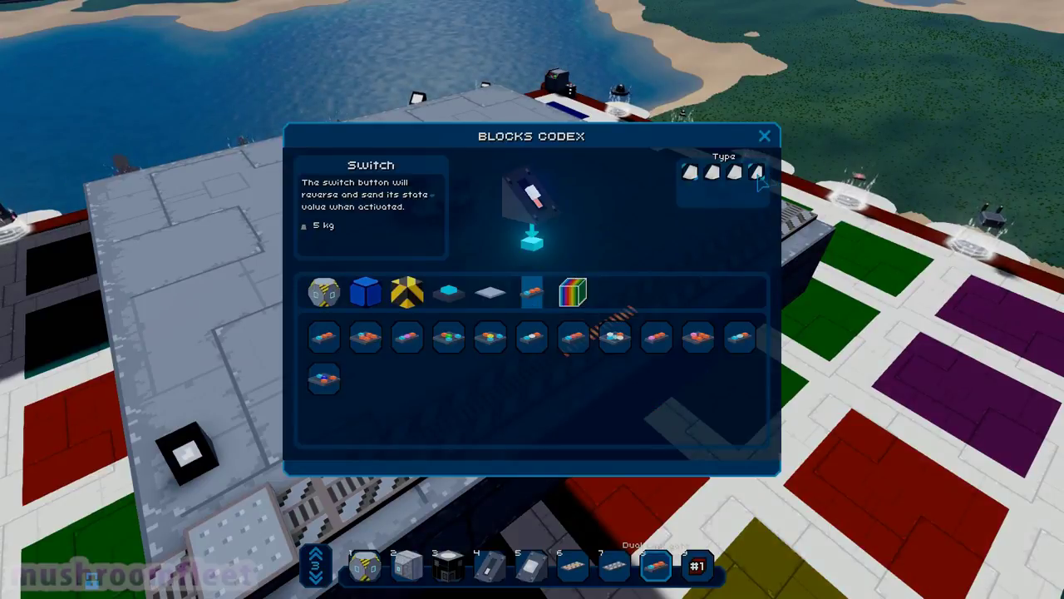
pyautogui.click(757, 177)
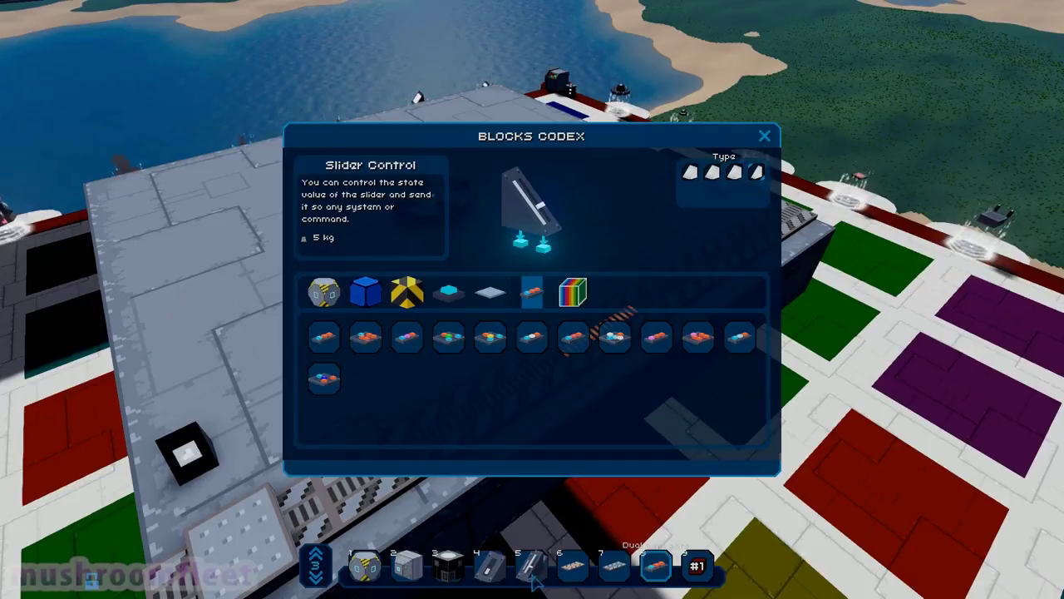
pyautogui.click(459, 582)
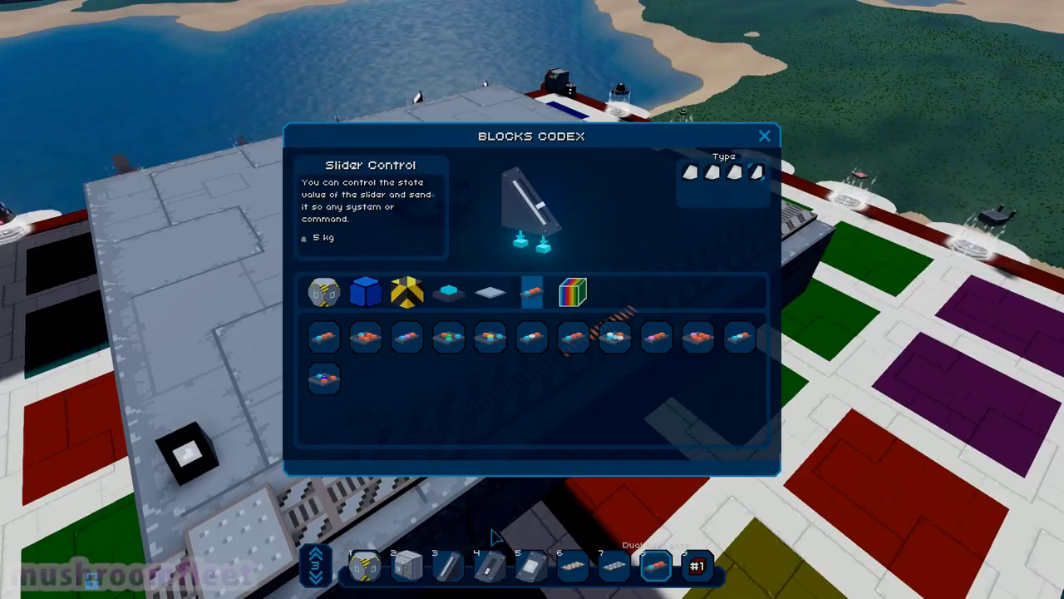
pyautogui.click(490, 295)
pyautogui.click(370, 345)
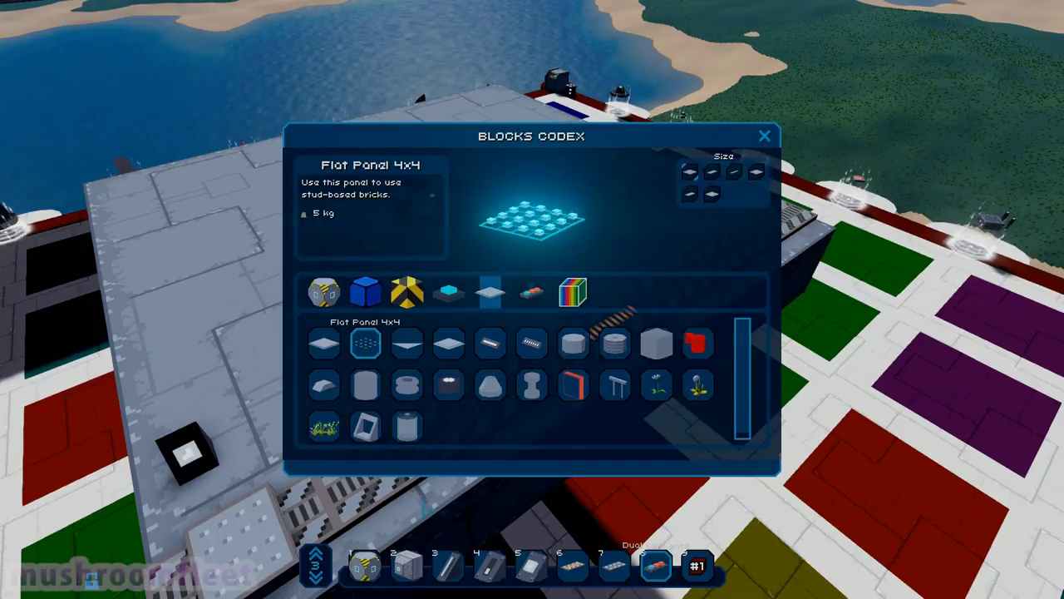
pyautogui.press('Escape')
pyautogui.press('Escape')
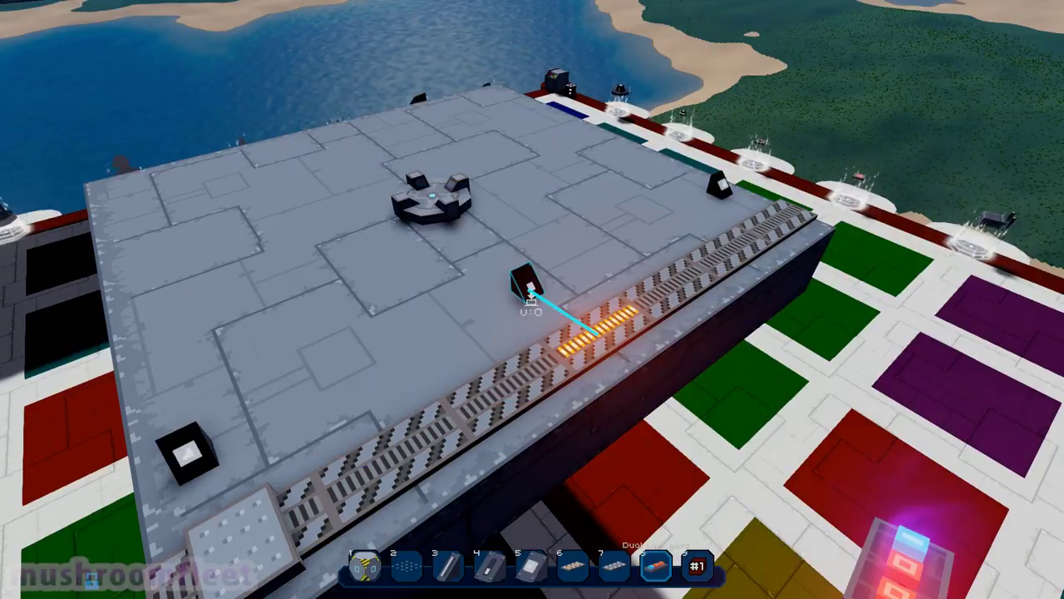
pyautogui.scroll(3, 529, 297)
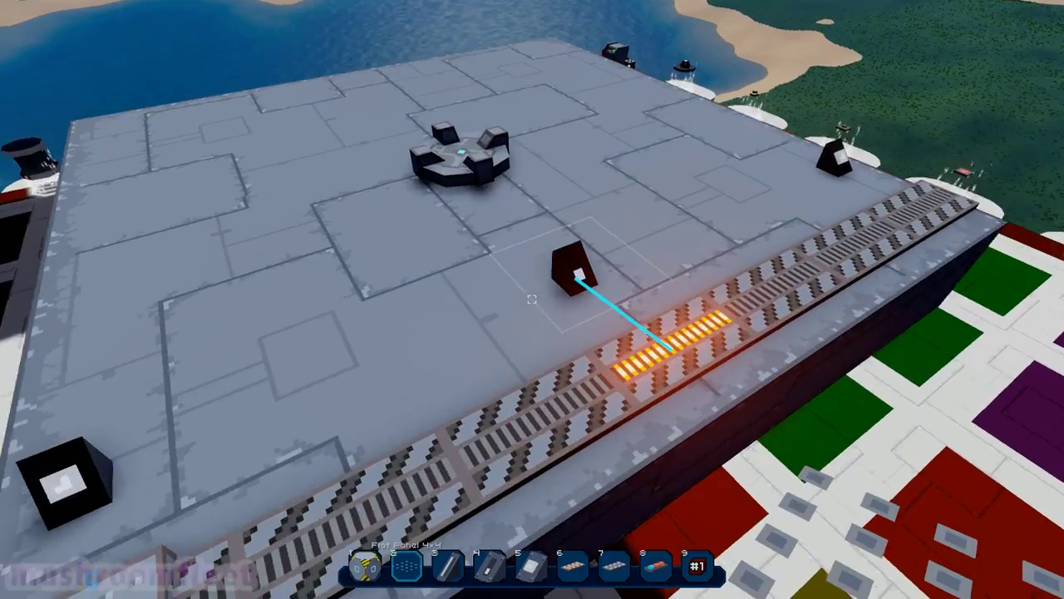
# Place the Flat Panel 4x4 near the platform centre and mount the Slider Control on it
pyautogui.press('2')
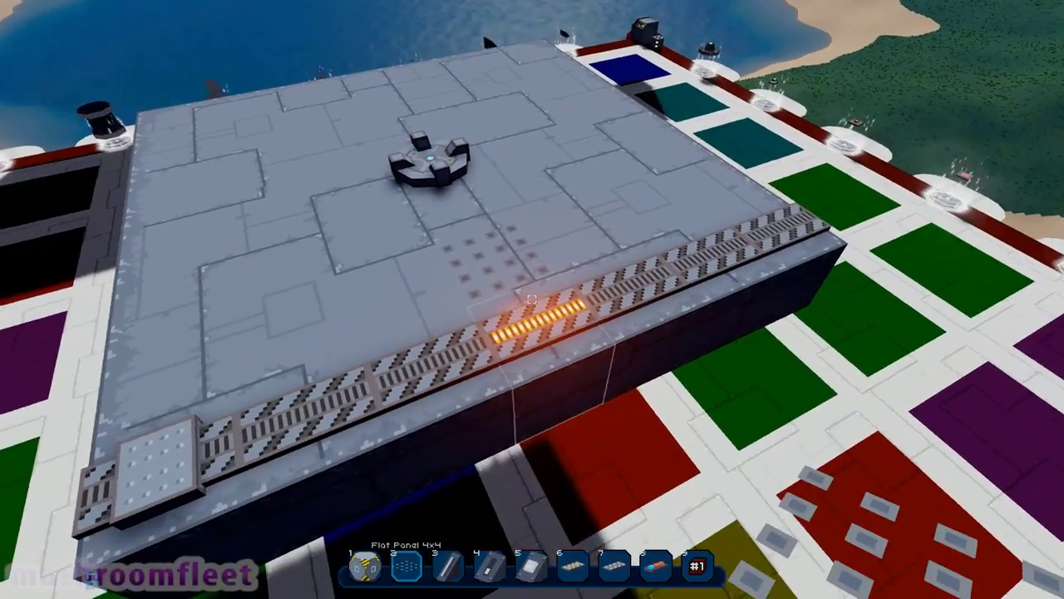
pyautogui.press('3')
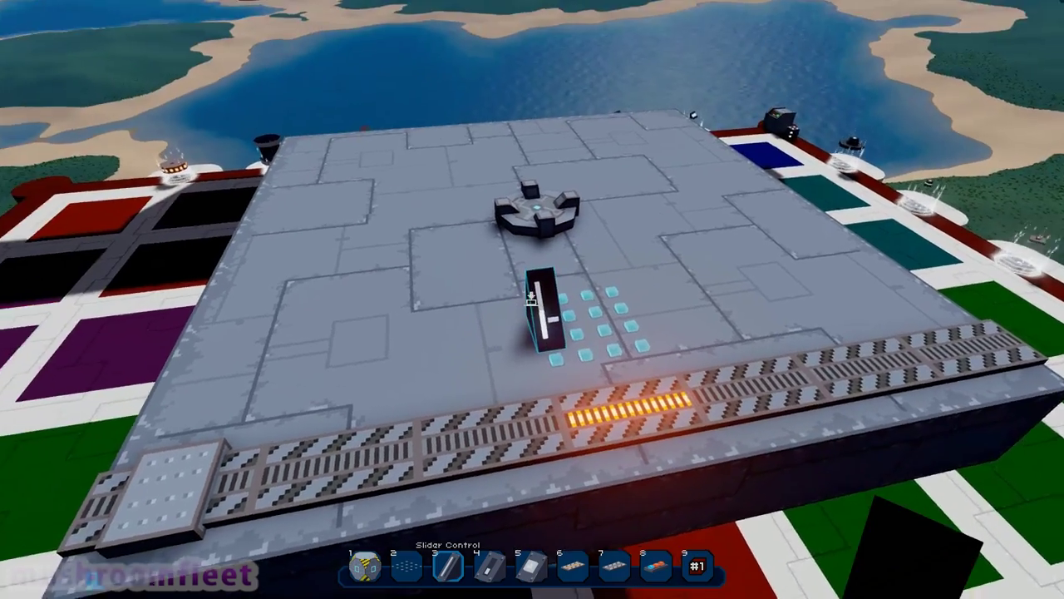
pyautogui.click(533, 299)
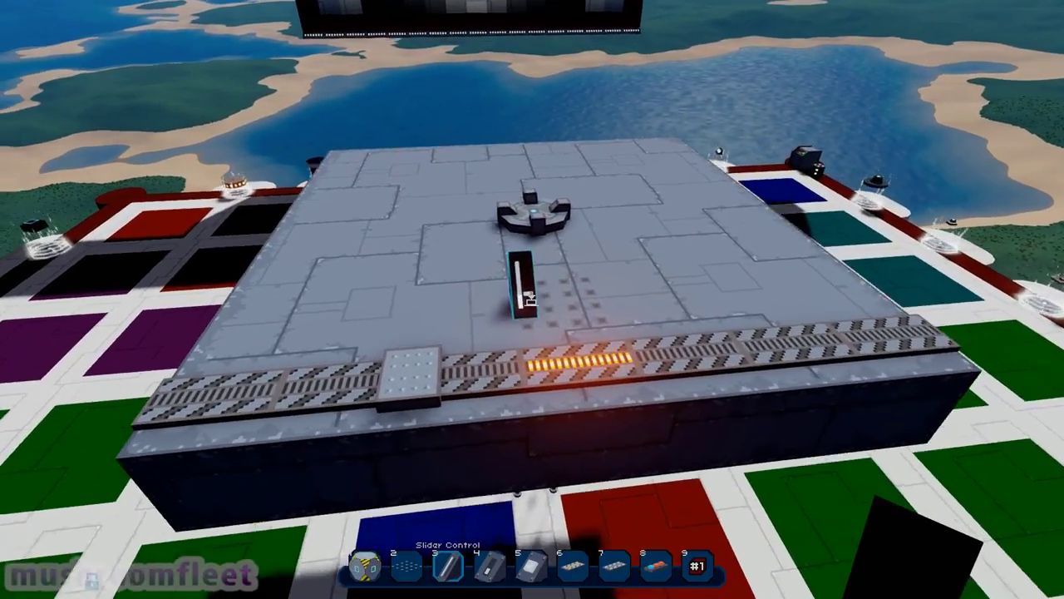
pyautogui.click(528, 291)
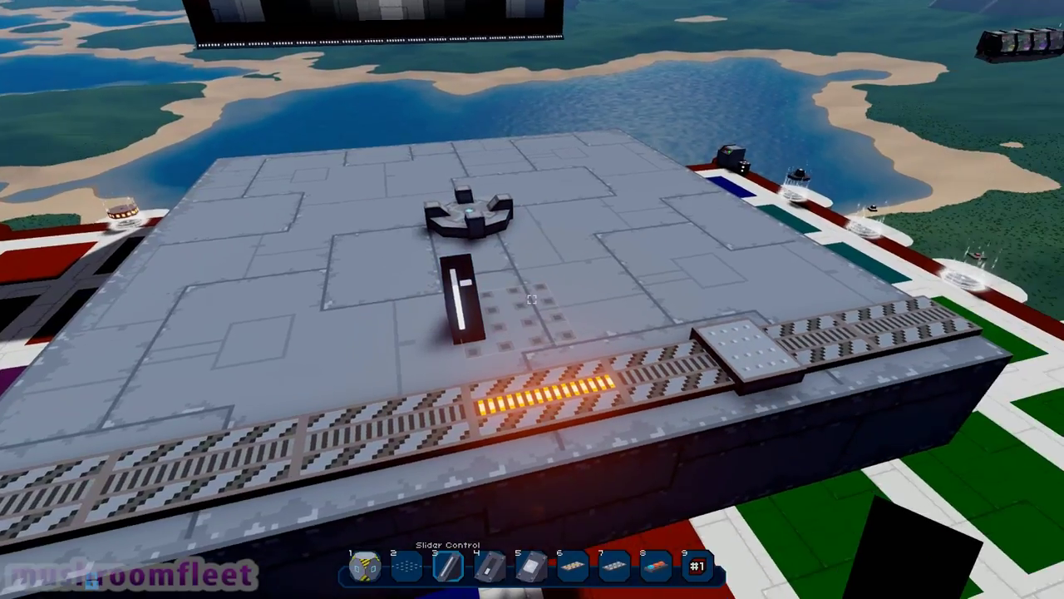
# Pick the Mix gate from the Logical Components tab of the Blocks Codex
pyautogui.press('e')
pyautogui.click(533, 295)
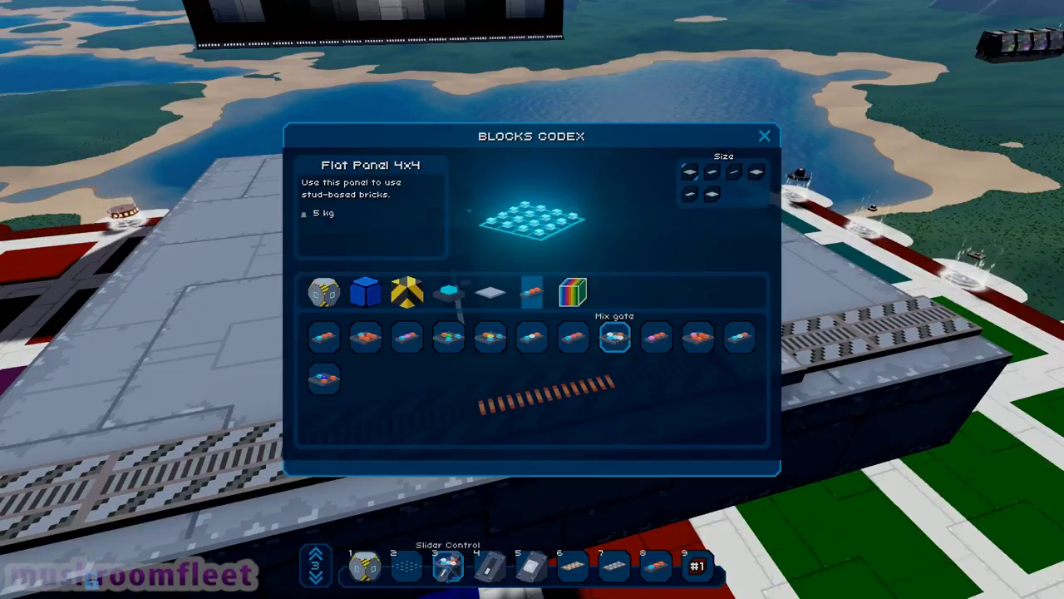
pyautogui.press('Escape')
pyautogui.press('Escape')
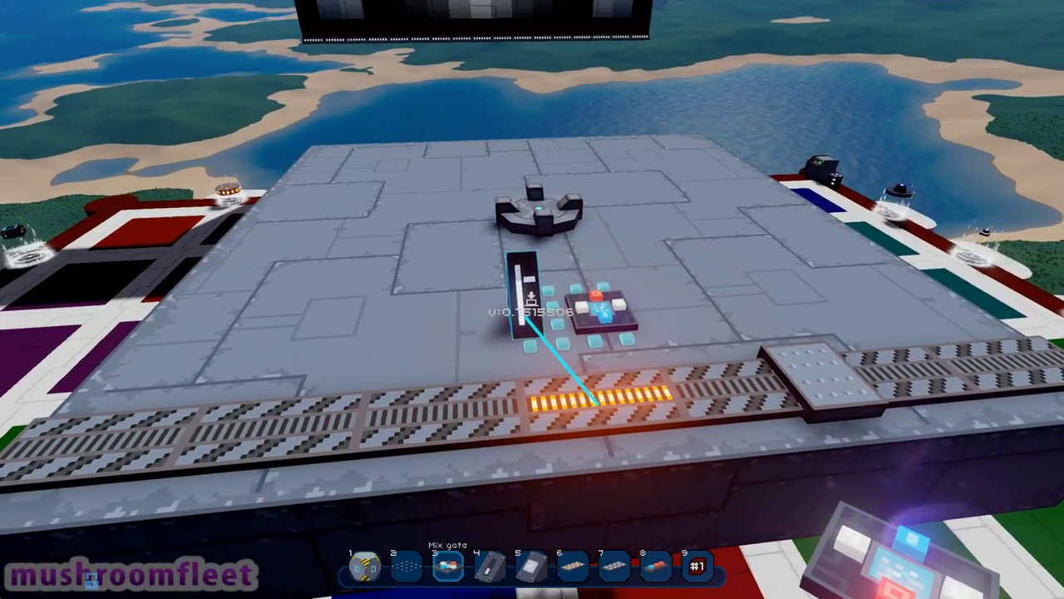
pyautogui.scroll(7, 525, 299)
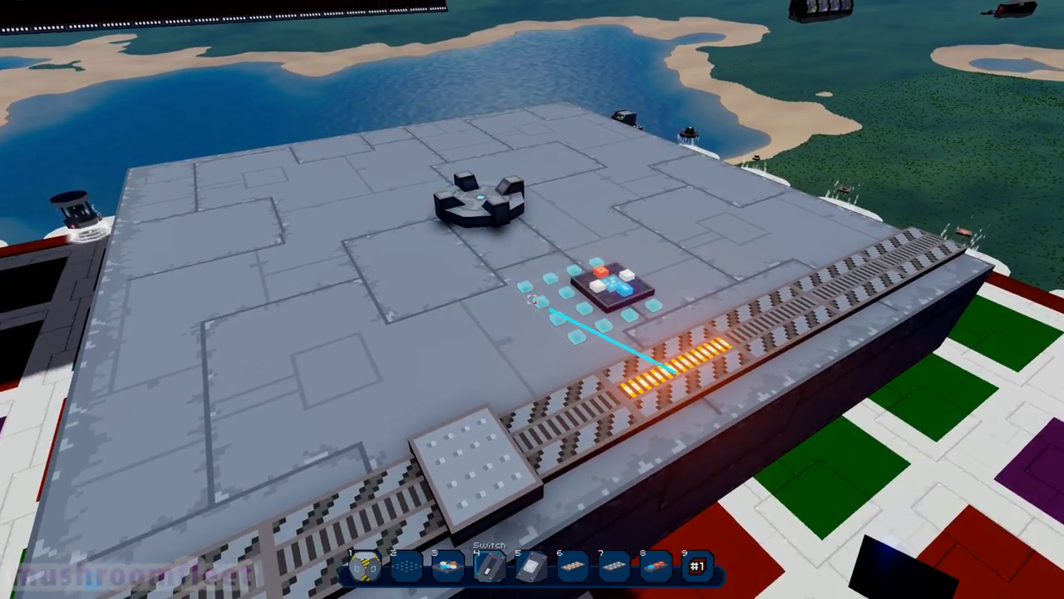
# Place a Switch from slot 4 next to the Mix gate and wire it into the gate
pyautogui.press('4')
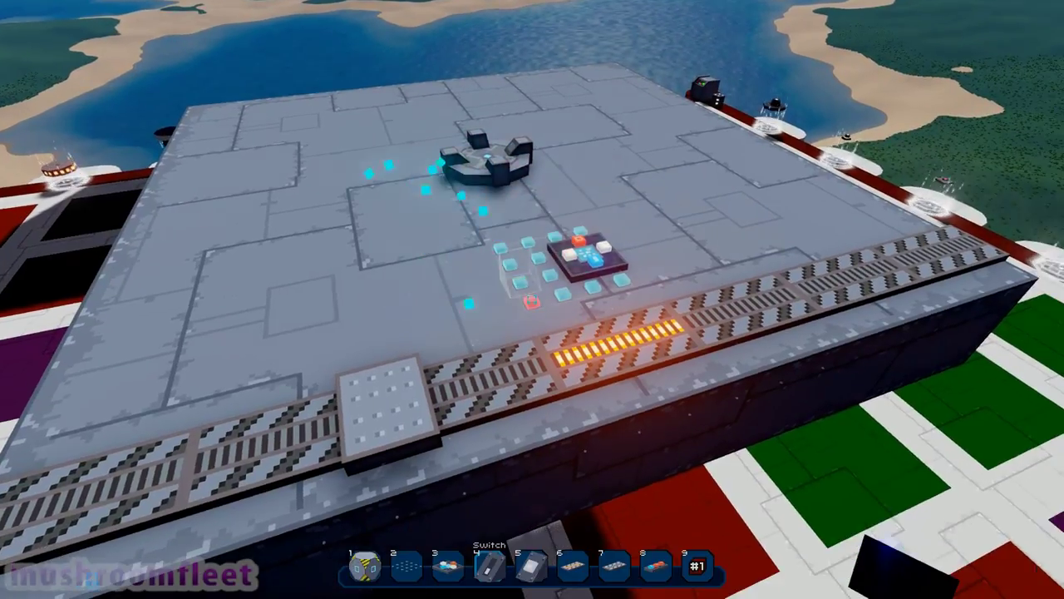
pyautogui.click(532, 295)
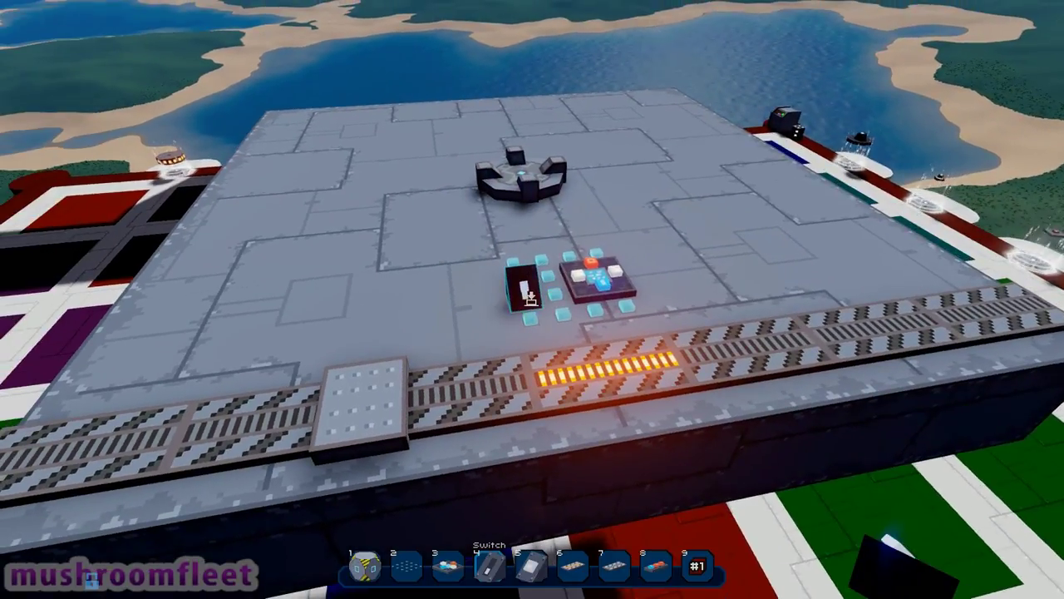
pyautogui.click(528, 296)
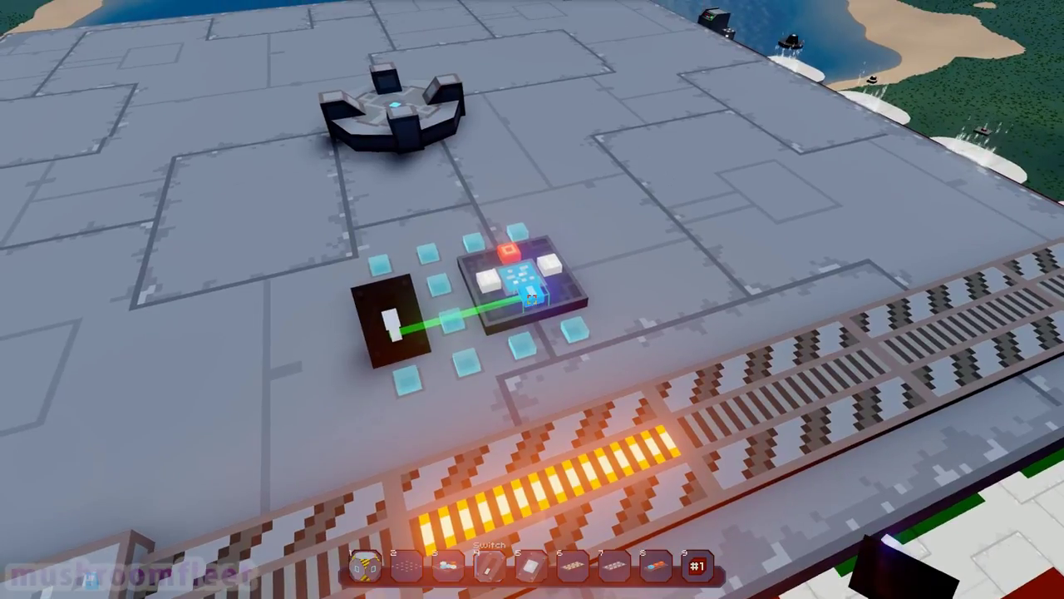
pyautogui.click(532, 299)
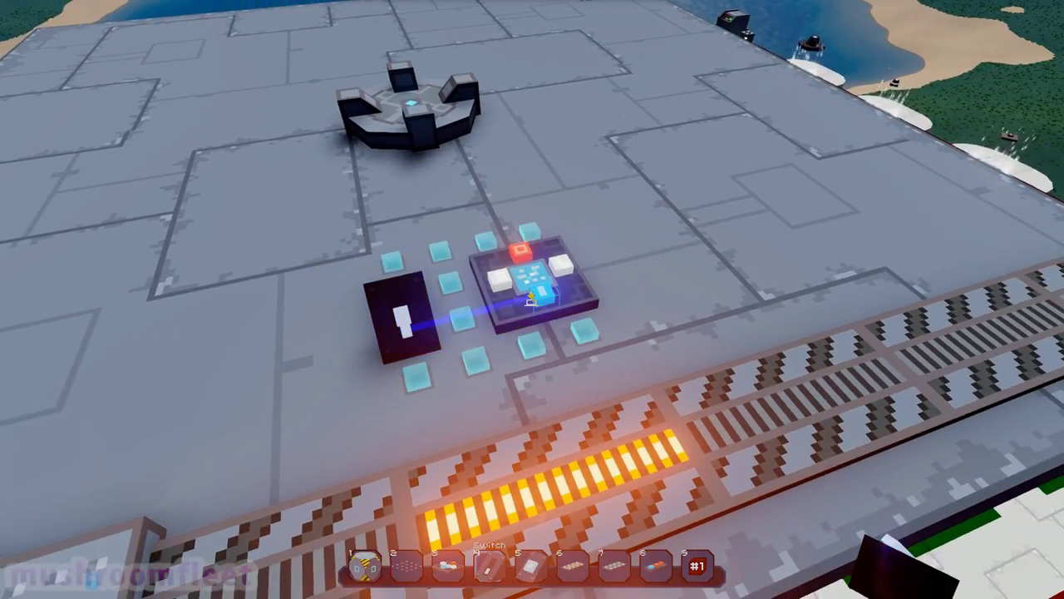
pyautogui.click(530, 301)
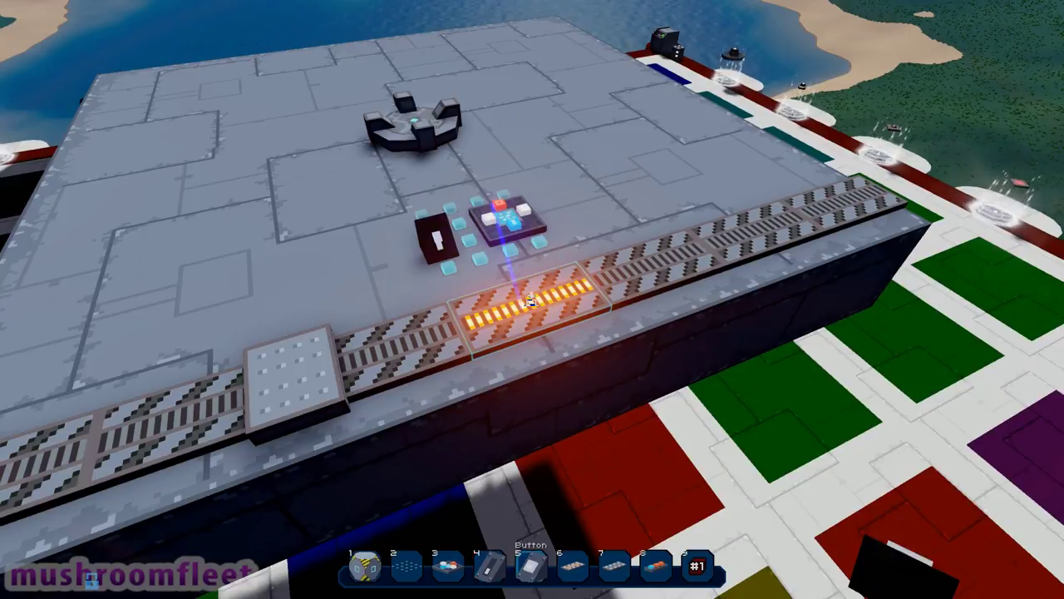
pyautogui.press('8')
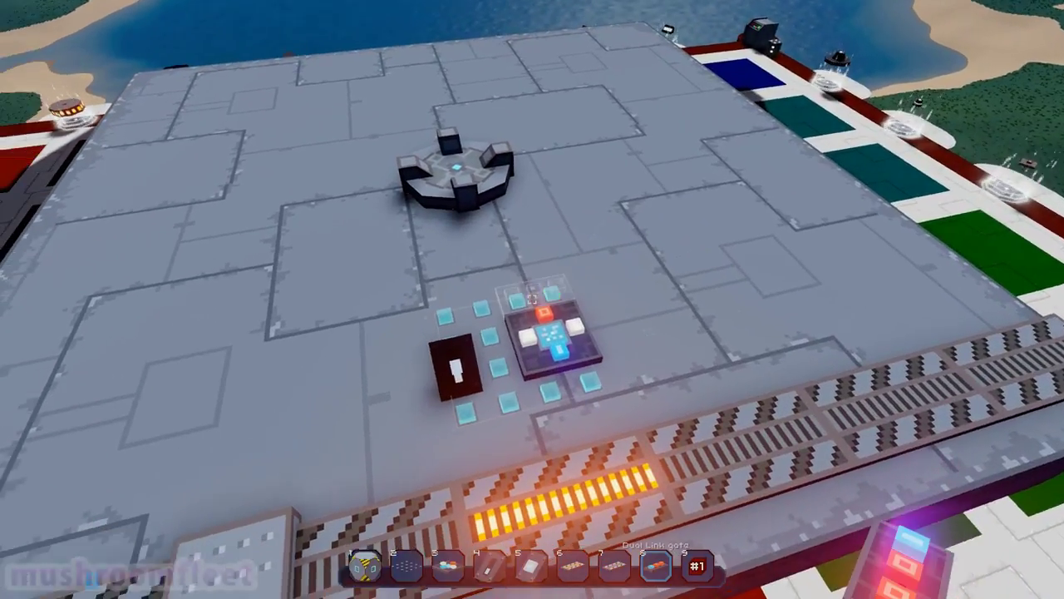
# Add dual link gates to the gate board and link its red block to the conveyor
pyautogui.click(532, 295)
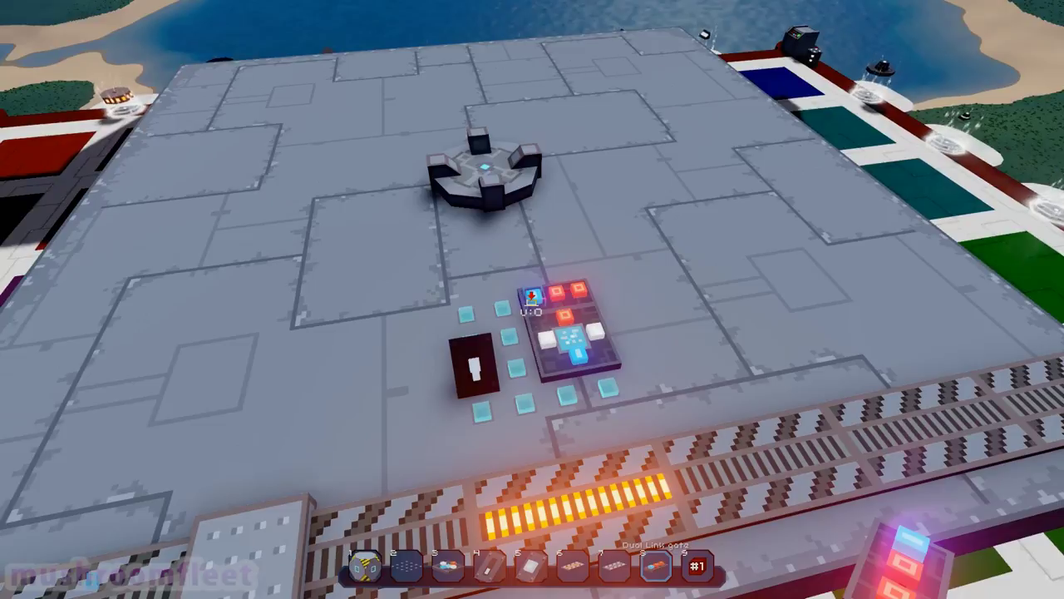
pyautogui.click(532, 299)
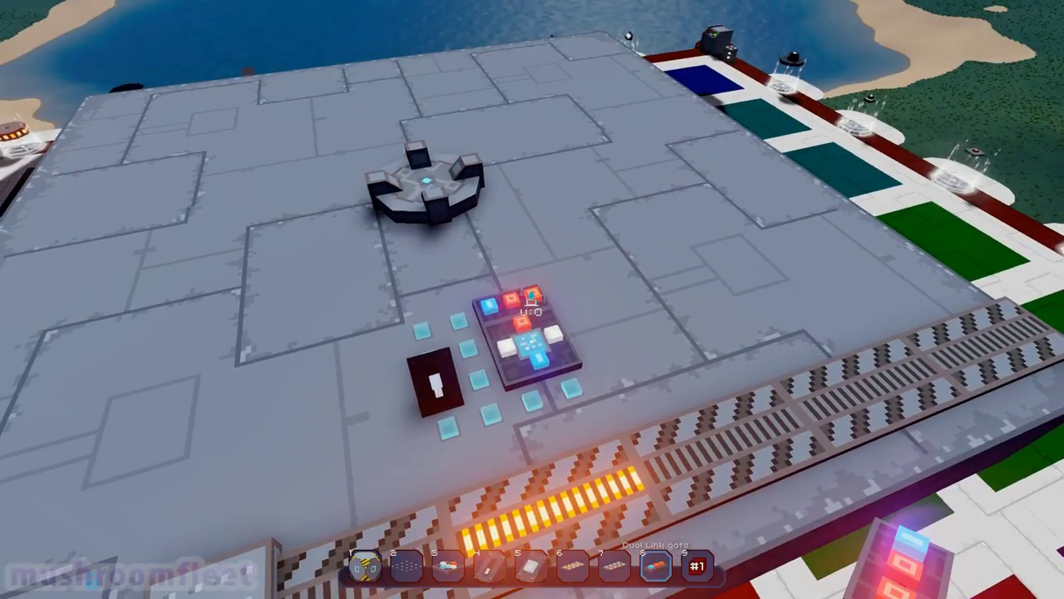
pyautogui.click(532, 300)
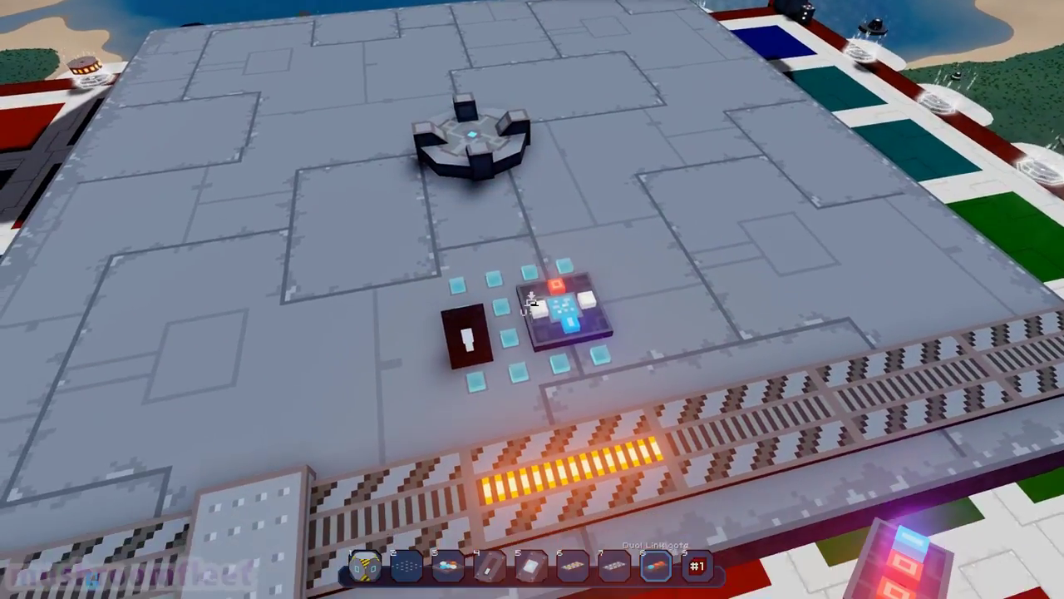
pyautogui.click(532, 299)
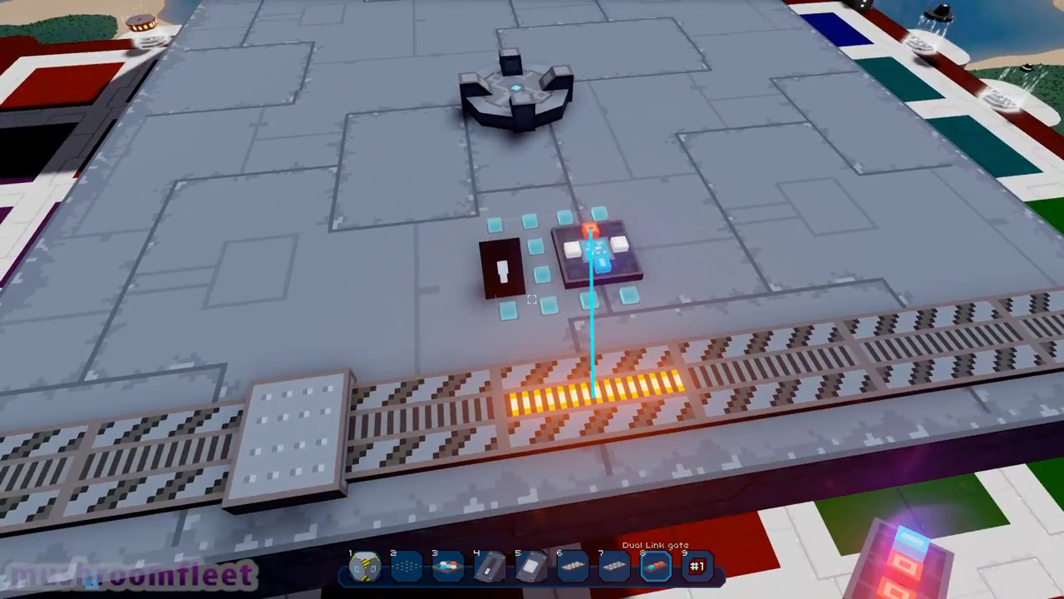
# Place and remove a test hull cube, then bring up the rail's -3 meter constant dialog
pyautogui.press('1')
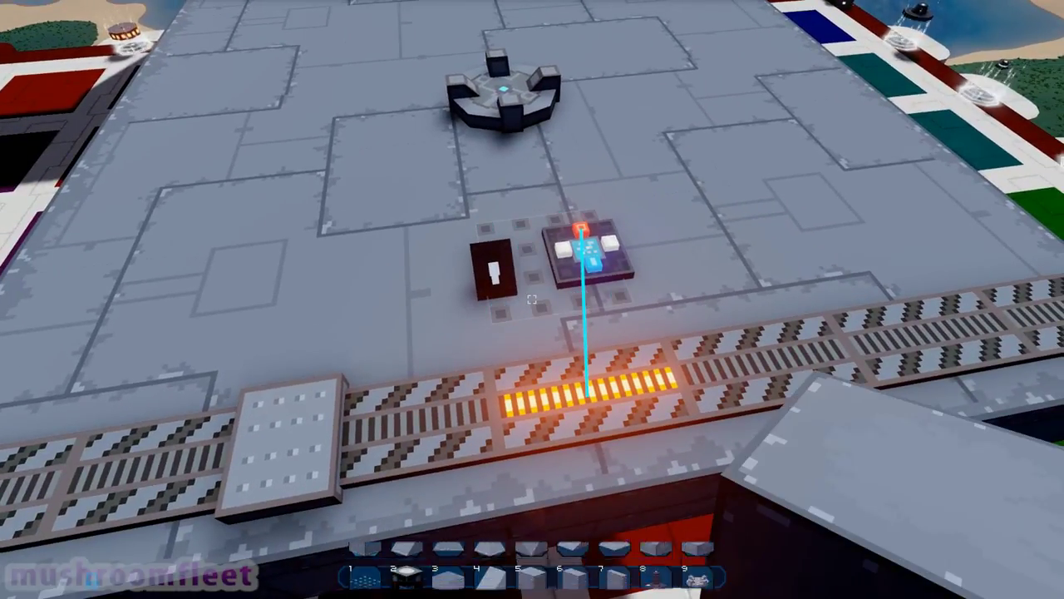
pyautogui.click(532, 299)
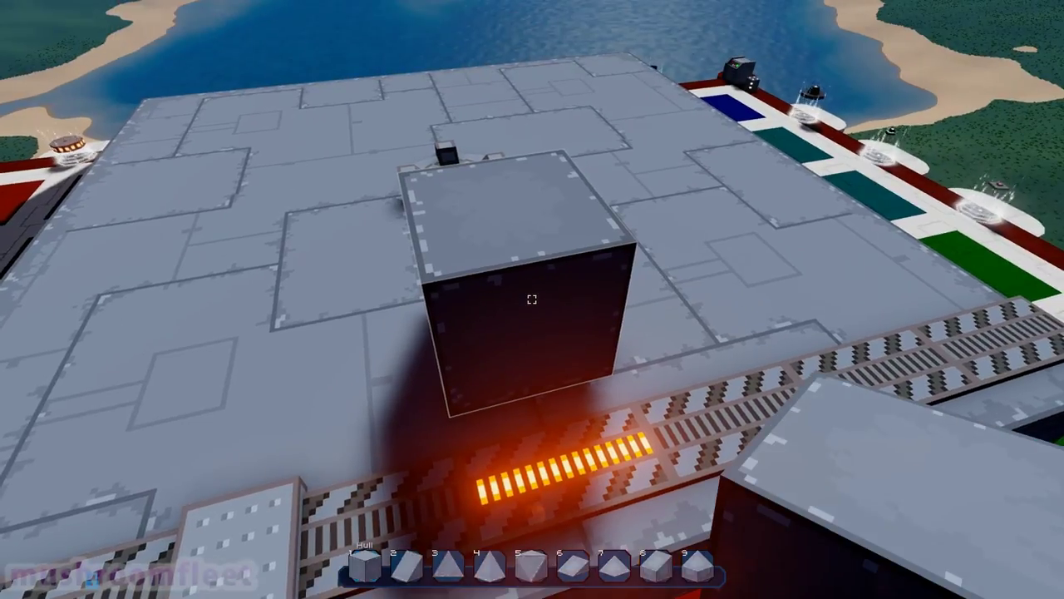
pyautogui.rightClick(532, 299)
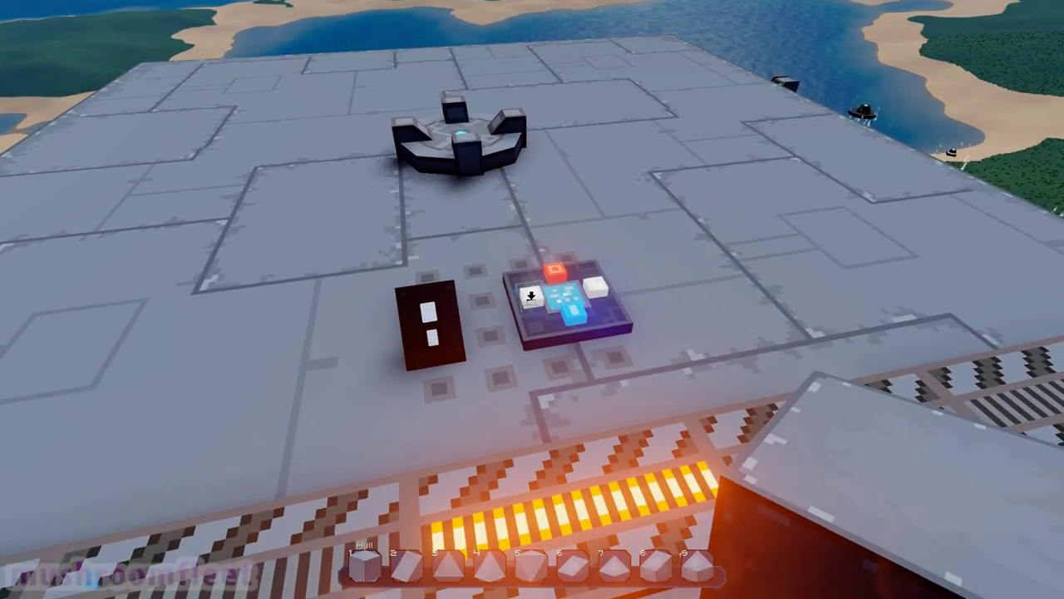
pyautogui.click(530, 296)
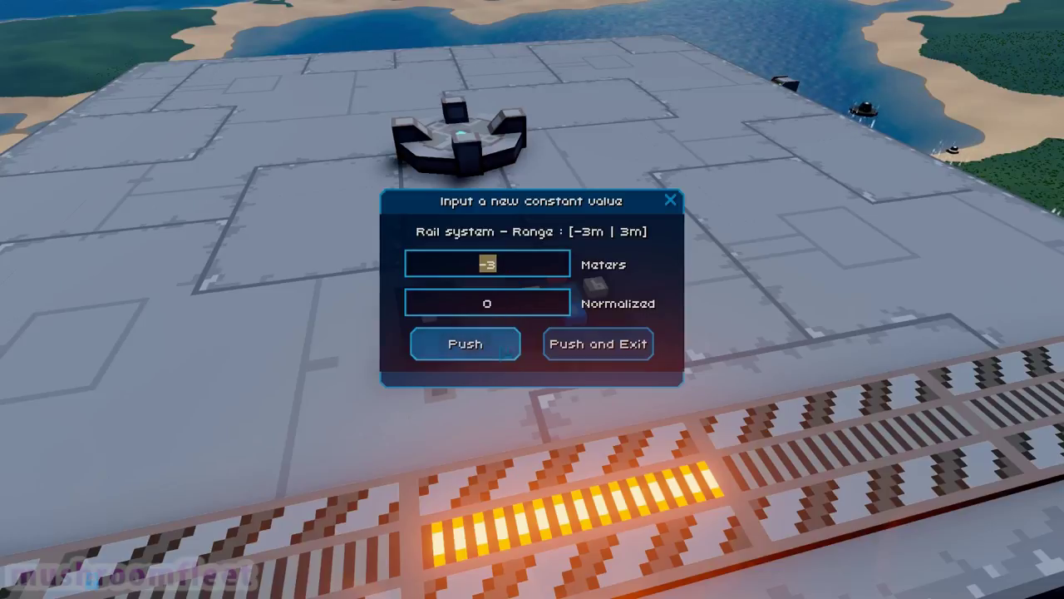
# Push -3 meters to the rail platform and close the constant-value dialog
pyautogui.click(543, 353)
pyautogui.click(532, 300)
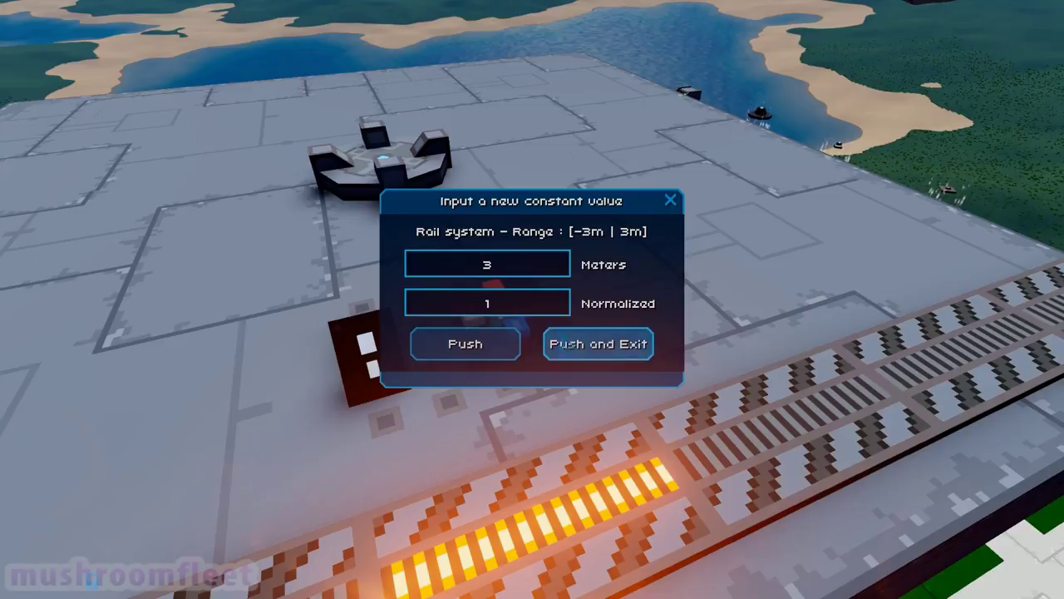
pyautogui.press('Escape')
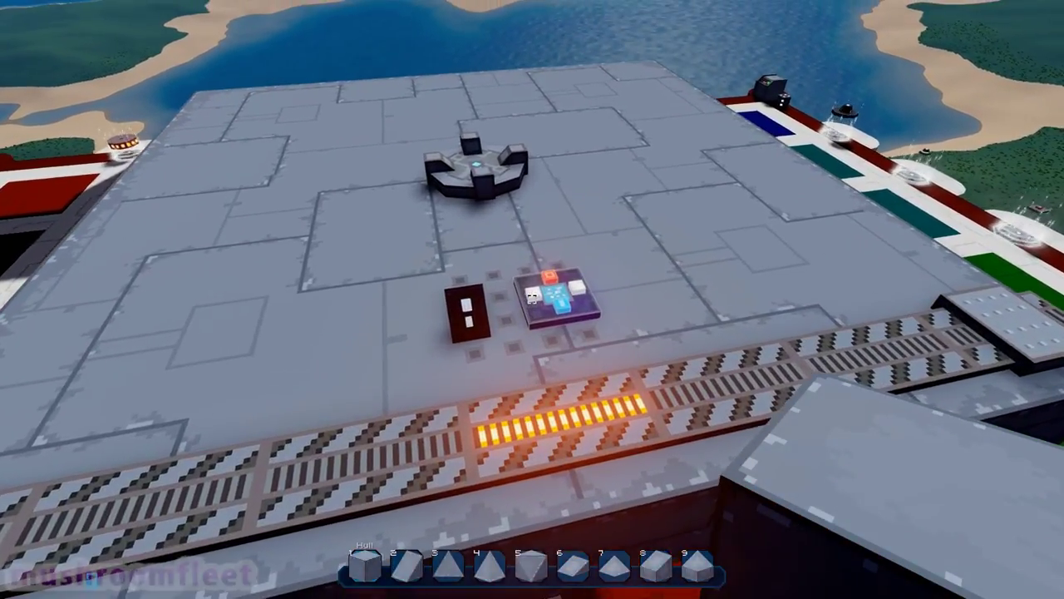
# Push 3, -2 and 2 meters to slide the rail platform along its track
pyautogui.click(532, 299)
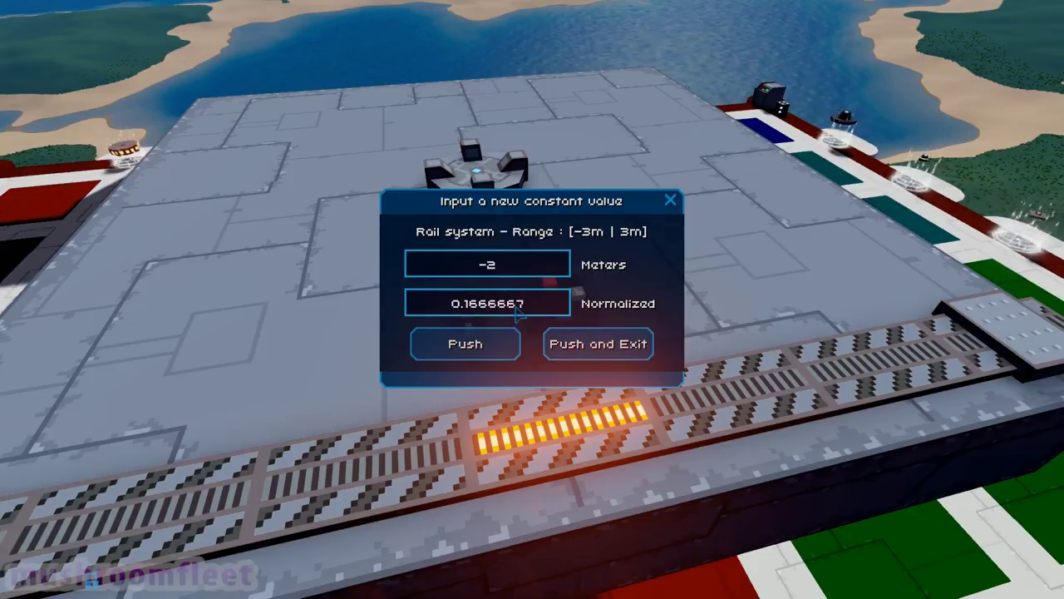
pyautogui.click(578, 349)
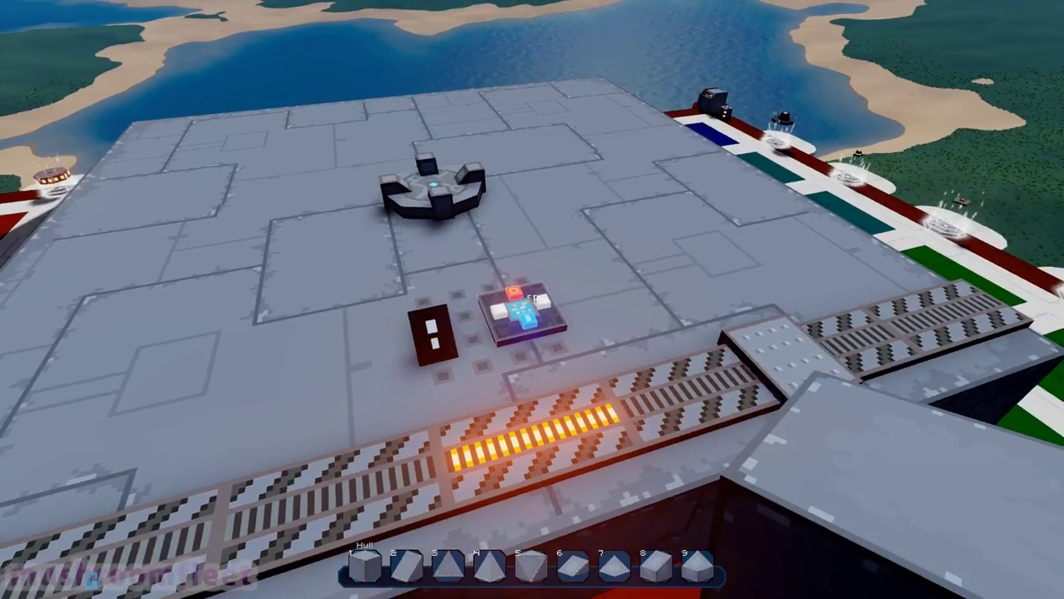
pyautogui.click(518, 309)
pyautogui.doubleClick(499, 266)
pyautogui.write('2')
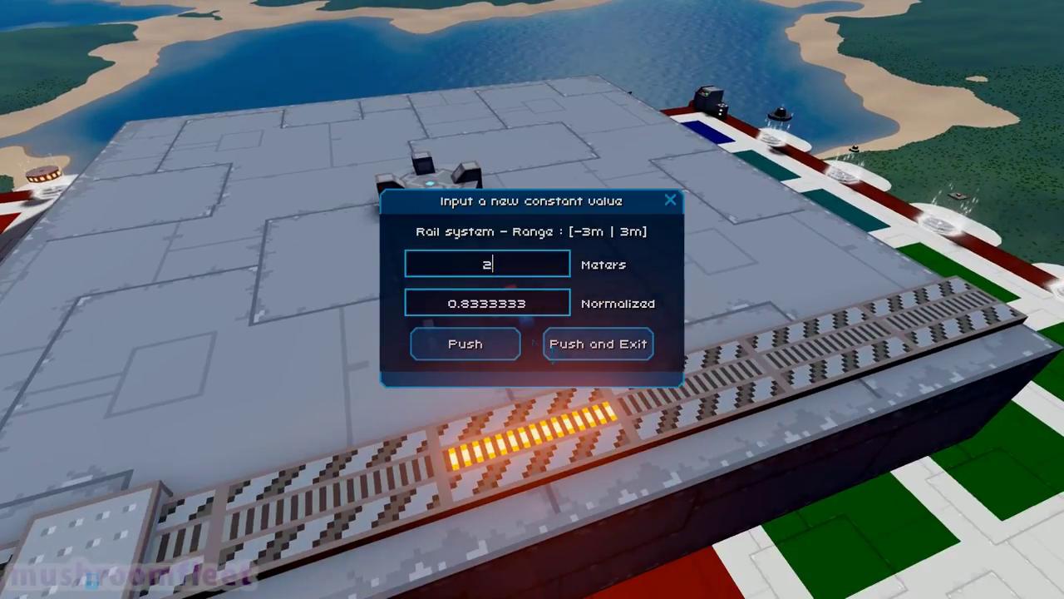
pyautogui.click(598, 343)
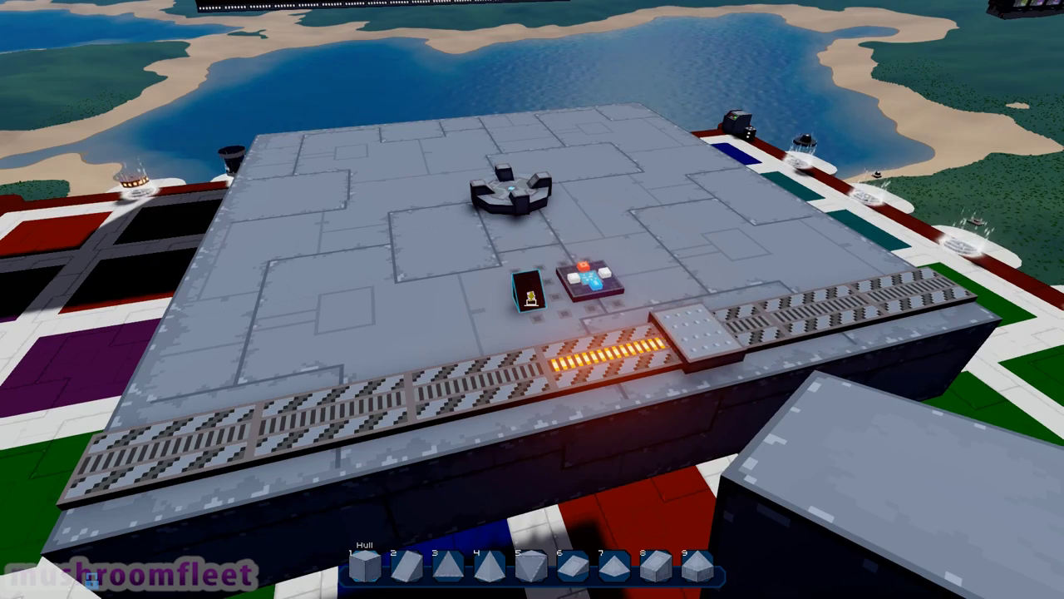
# Switch the hotbar set to the logic gates with the Mix gate selected
pyautogui.press('e')
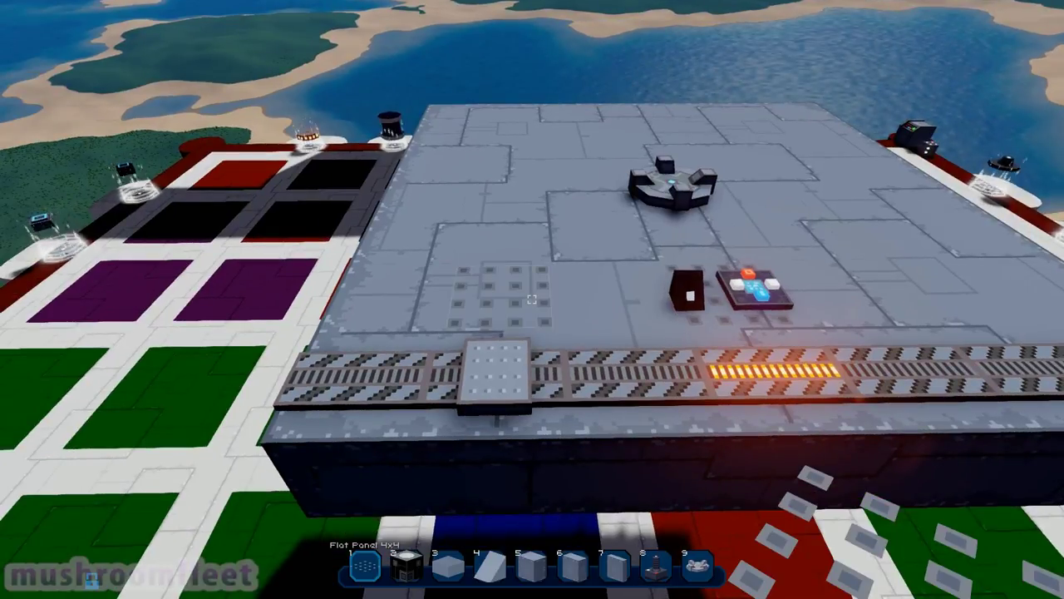
pyautogui.press('e')
pyautogui.press('e')
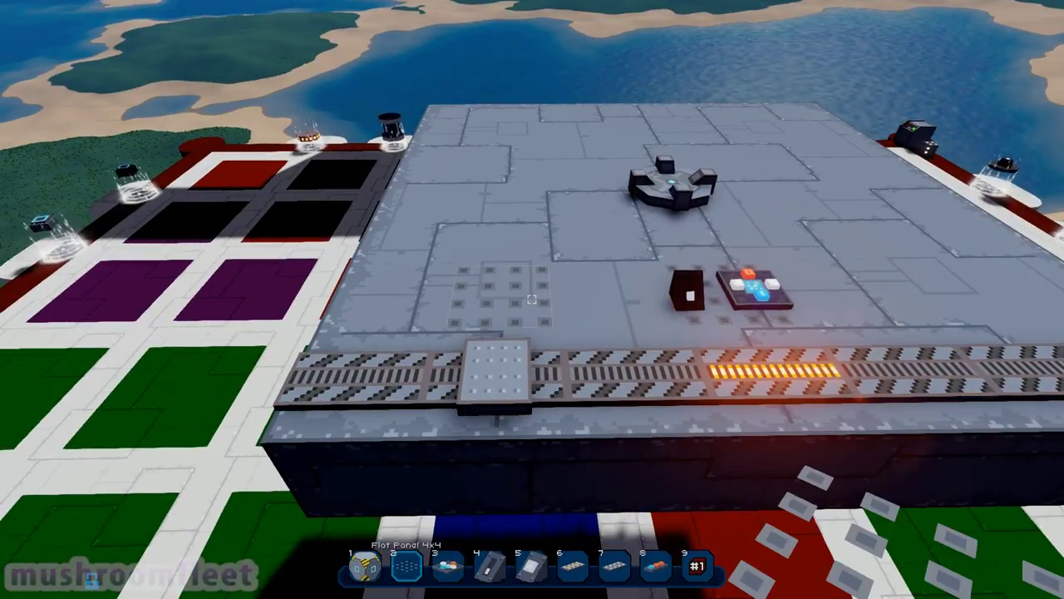
pyautogui.press('3')
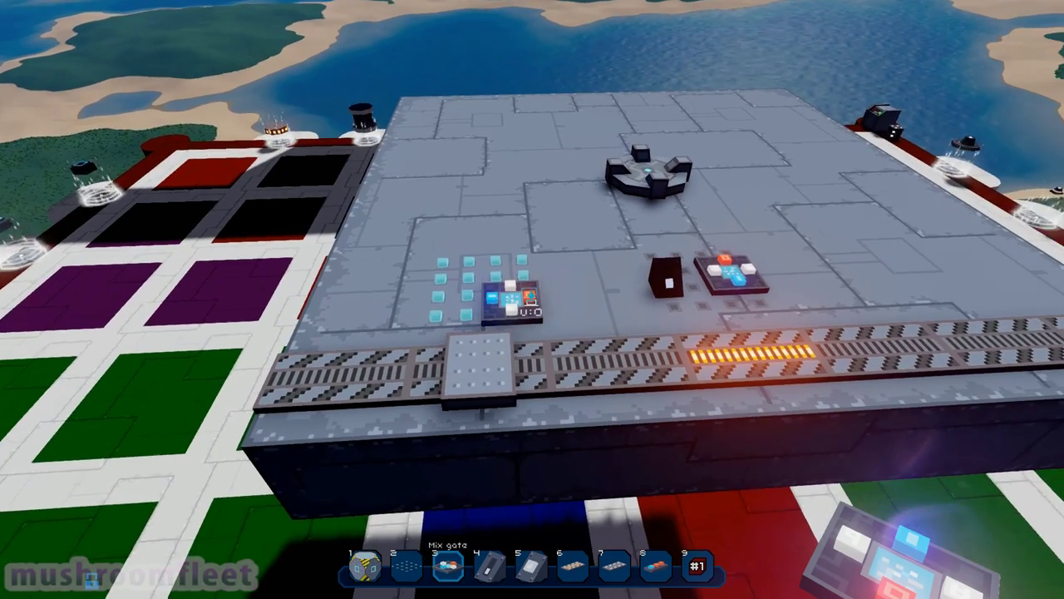
# Place a Mix gate on the platform floor and push values from its constant dialog
pyautogui.click(532, 299)
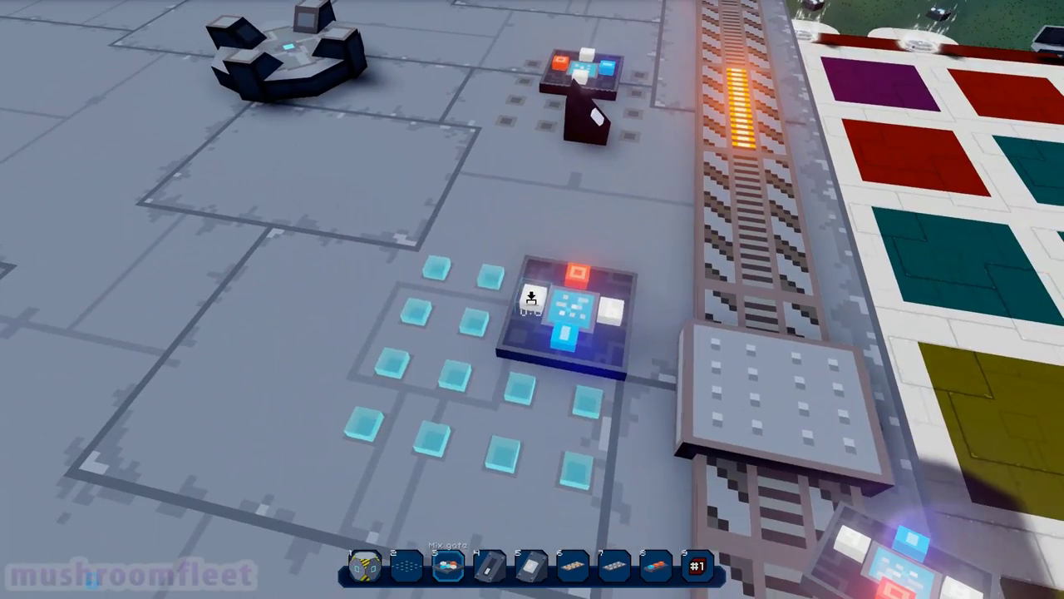
pyautogui.rightClick(532, 299)
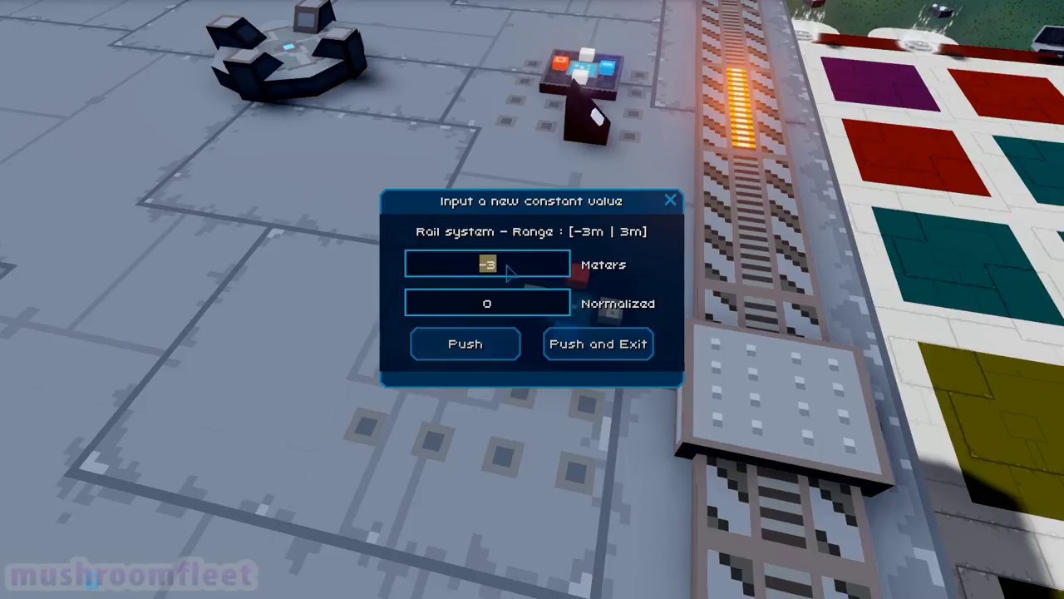
pyautogui.click(562, 335)
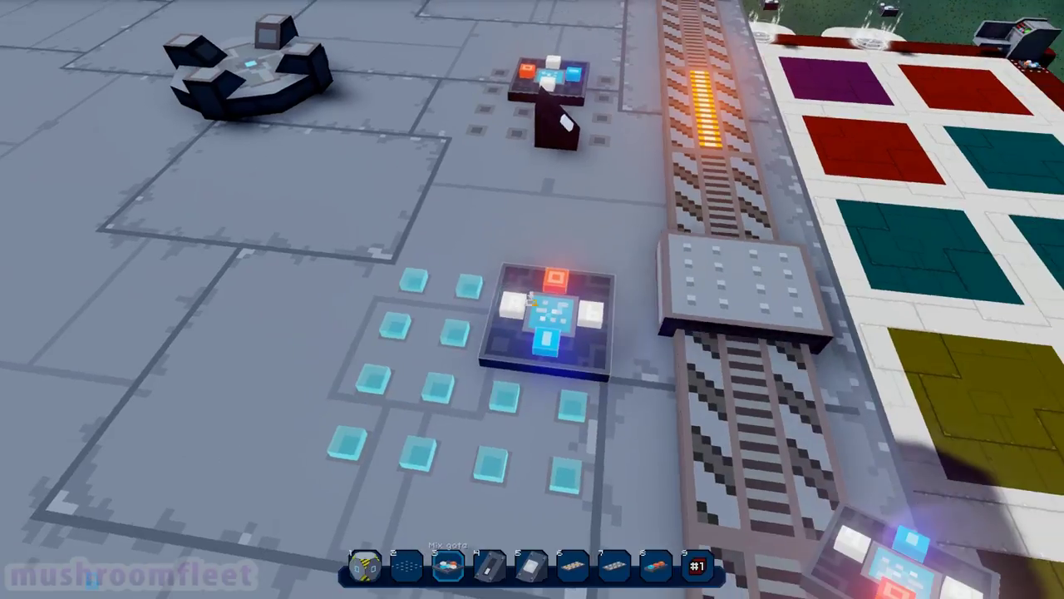
pyautogui.rightClick(532, 299)
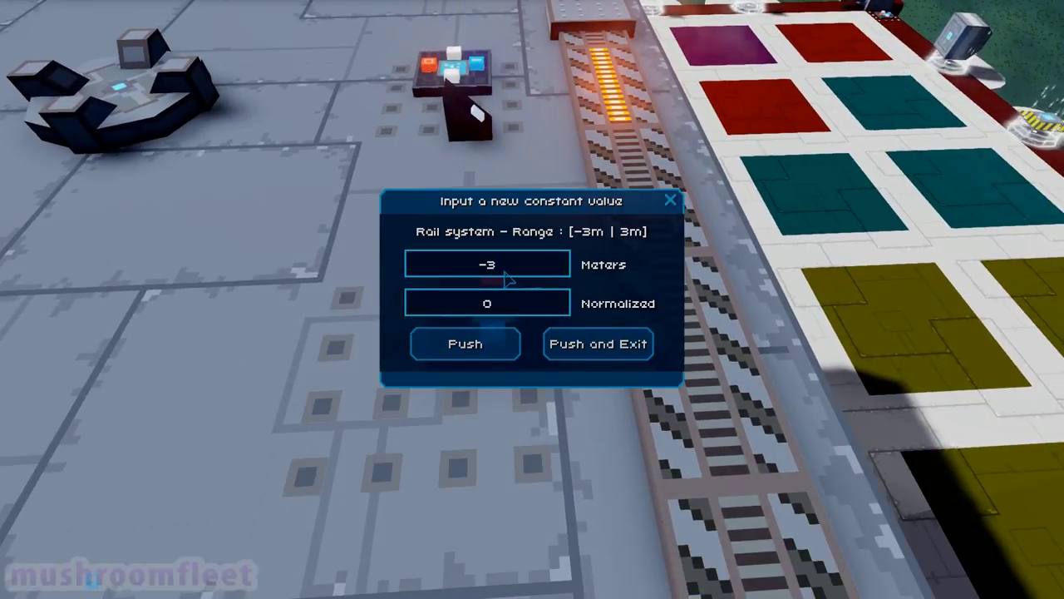
pyautogui.click(535, 343)
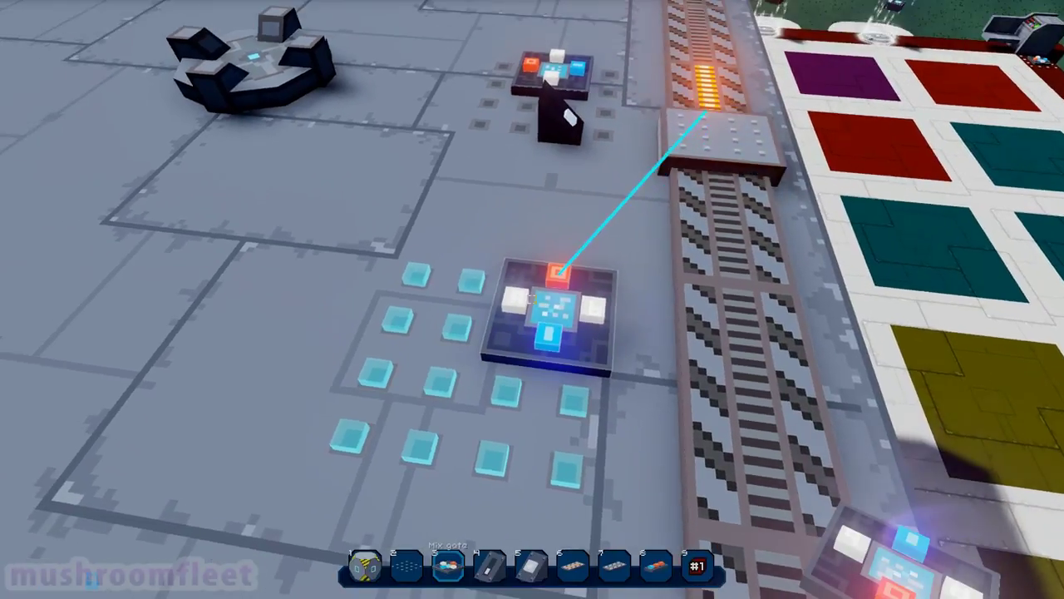
# Set the gate's constant to -3 meters with Push and Exit, then place a Switch beside it
pyautogui.rightClick(532, 299)
pyautogui.click(535, 266)
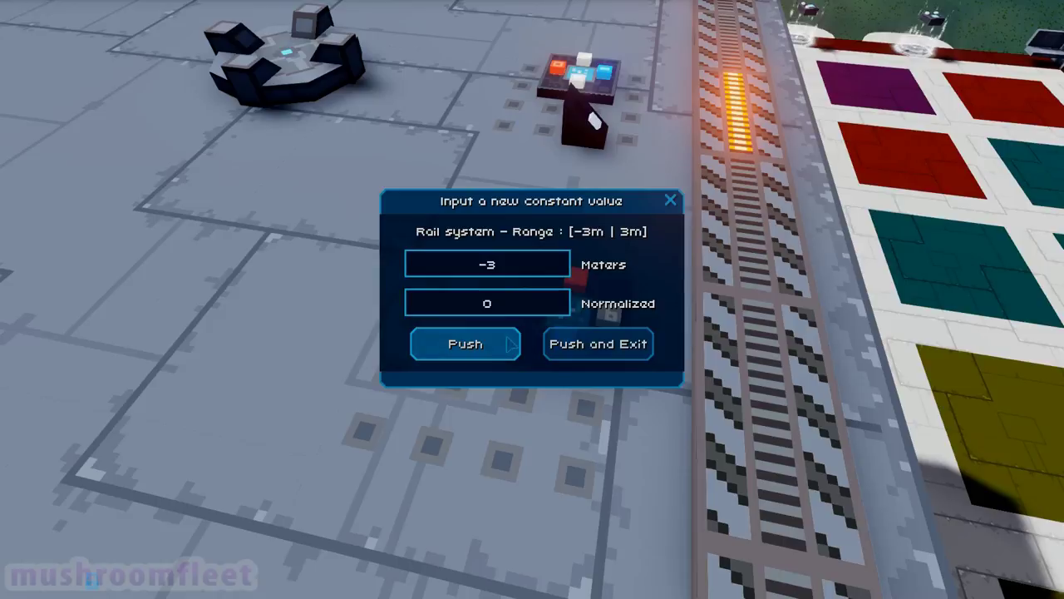
pyautogui.click(554, 333)
pyautogui.rightClick(532, 299)
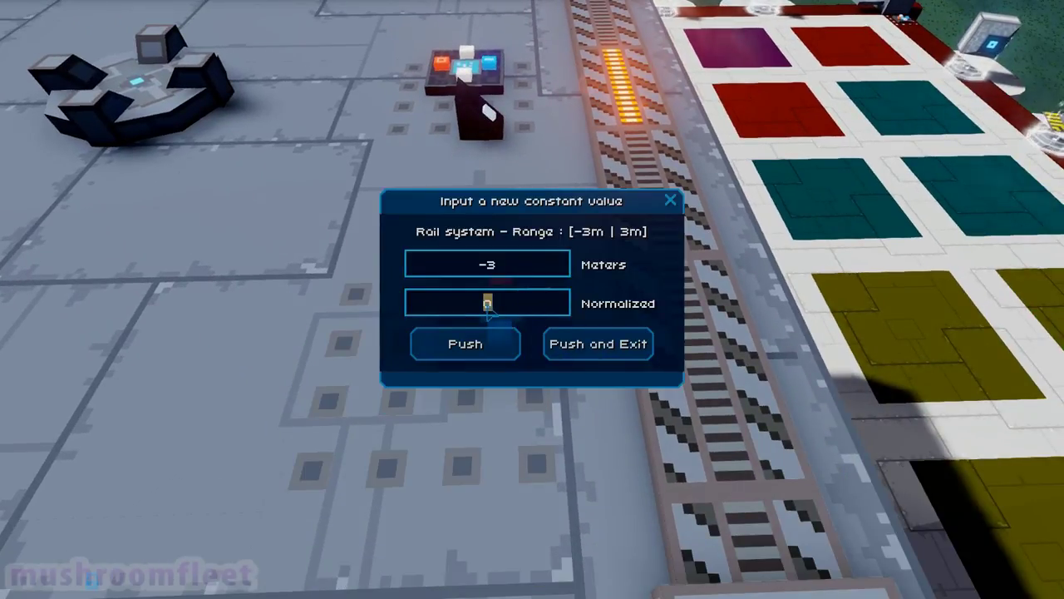
pyautogui.click(550, 343)
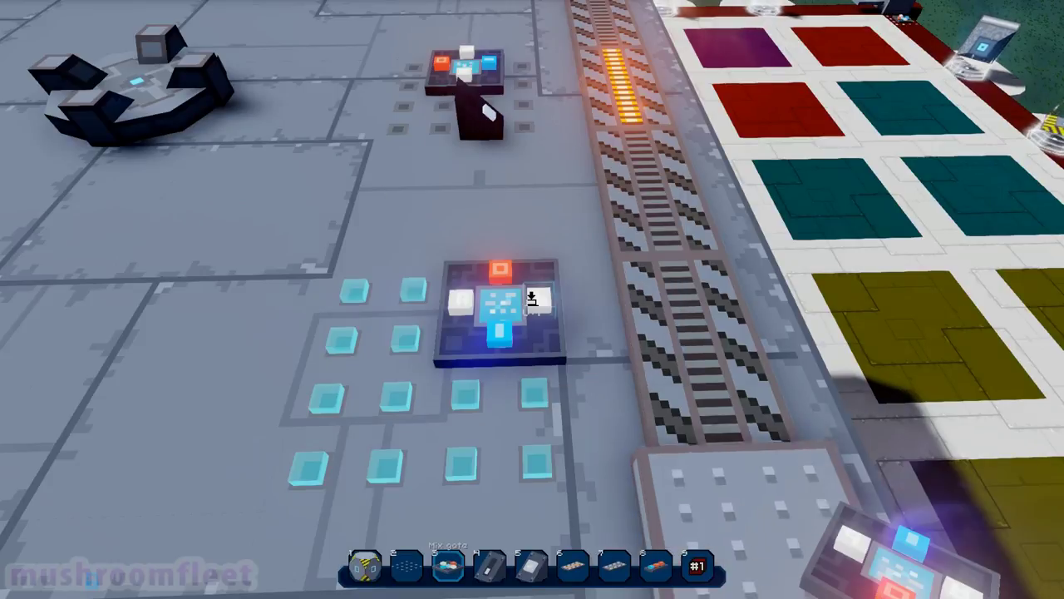
pyautogui.scroll(-3, 532, 300)
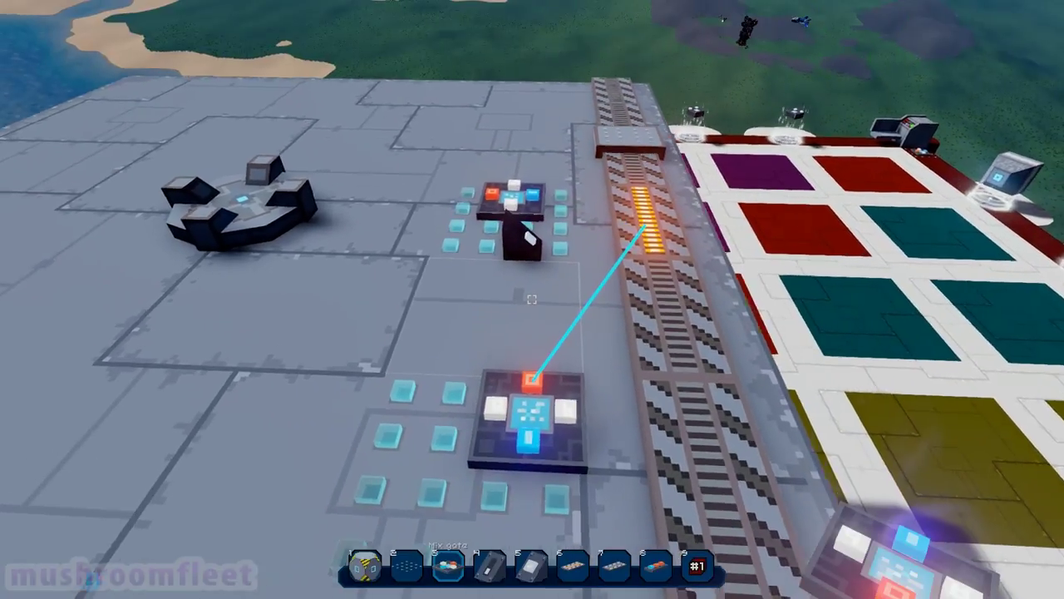
pyautogui.scroll(-3, 532, 299)
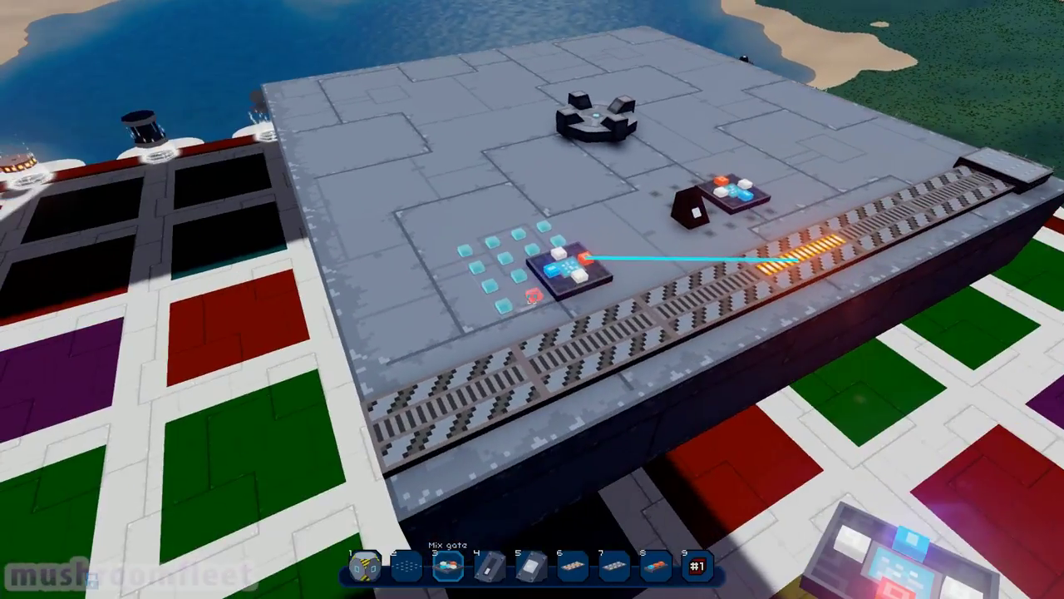
pyautogui.press('4')
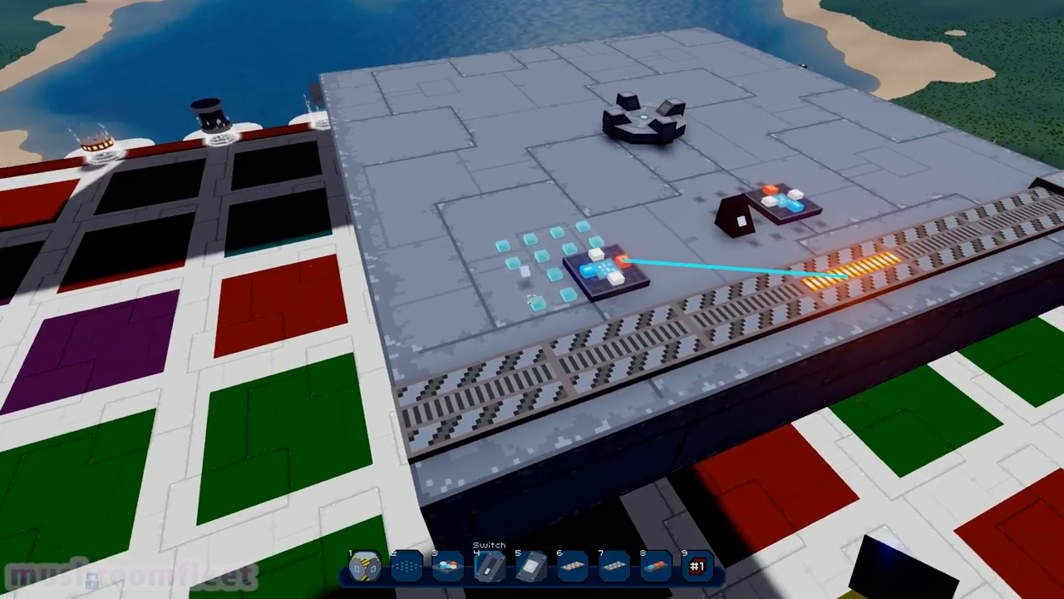
pyautogui.click(532, 299)
pyautogui.scroll(-2, 532, 299)
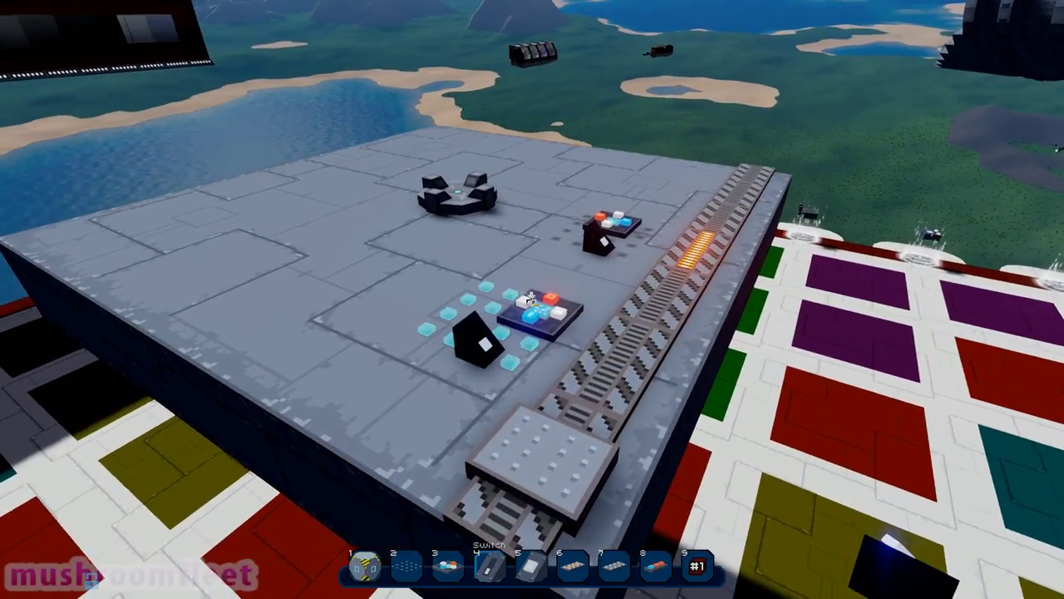
# Push a 3 meter rail constant and close the constant-value dialog
pyautogui.click(532, 300)
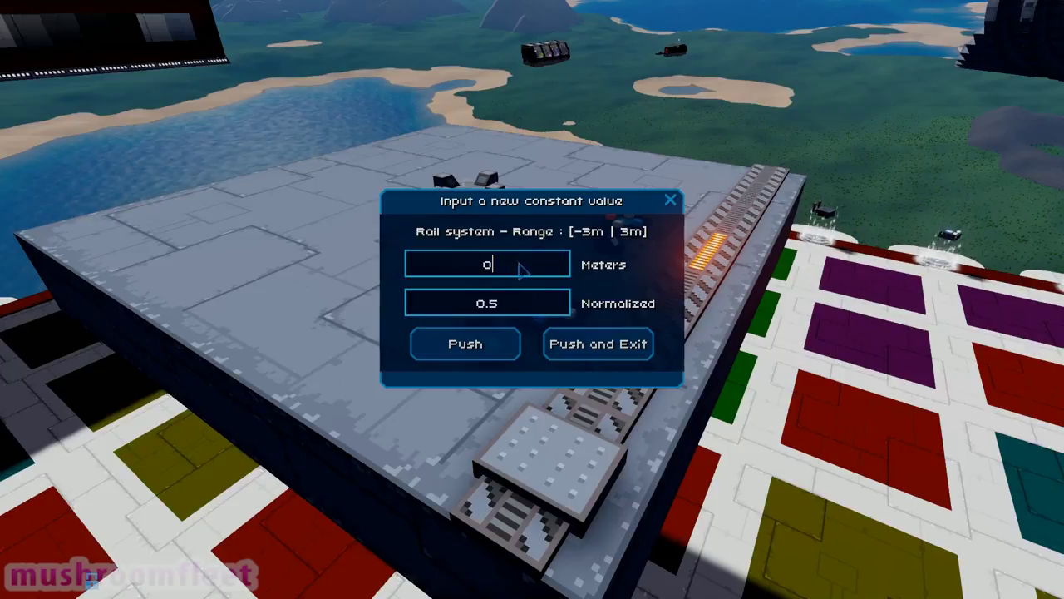
pyautogui.press('Return')
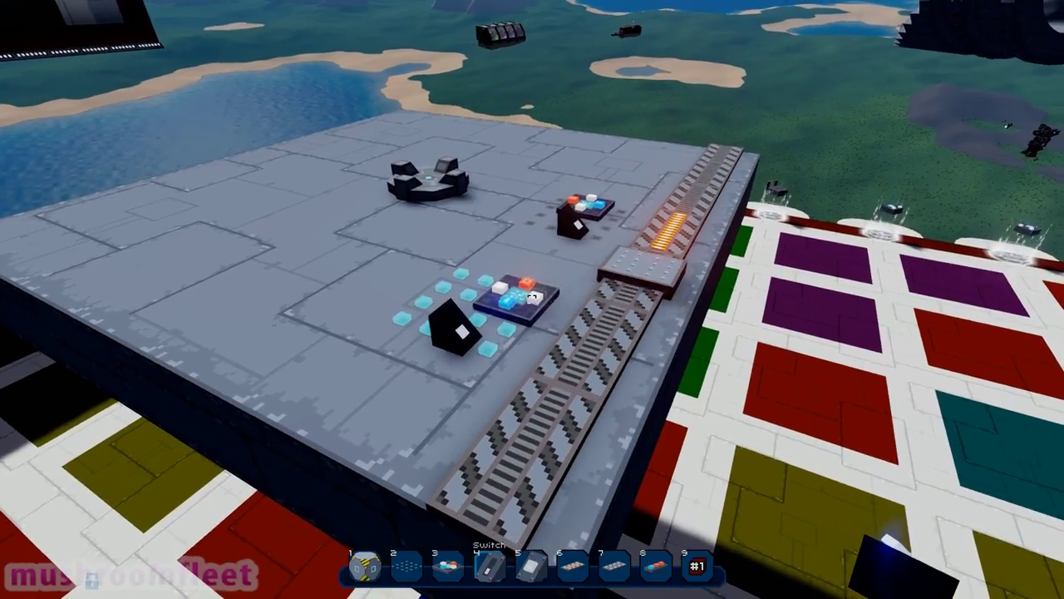
pyautogui.click(532, 299)
pyautogui.click(566, 356)
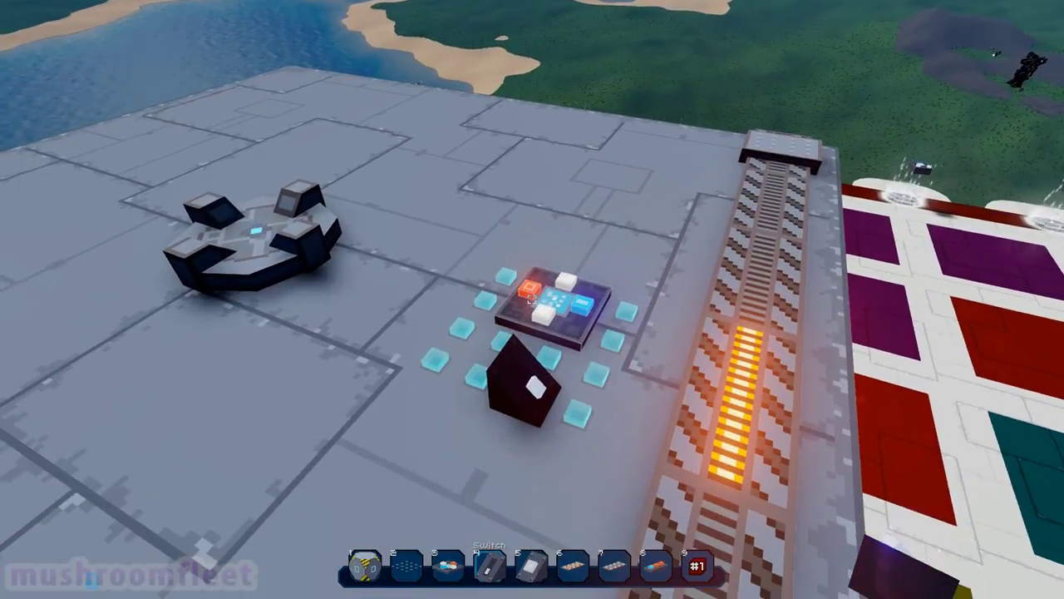
# Push another constant rail-position value and commit it with Enter
pyautogui.click(532, 300)
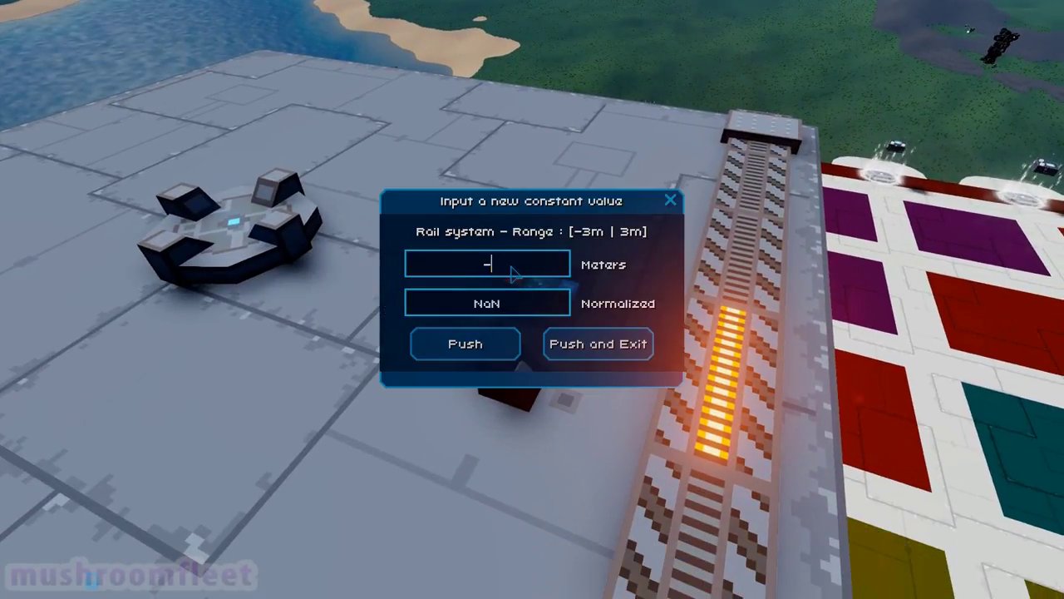
pyautogui.click(578, 349)
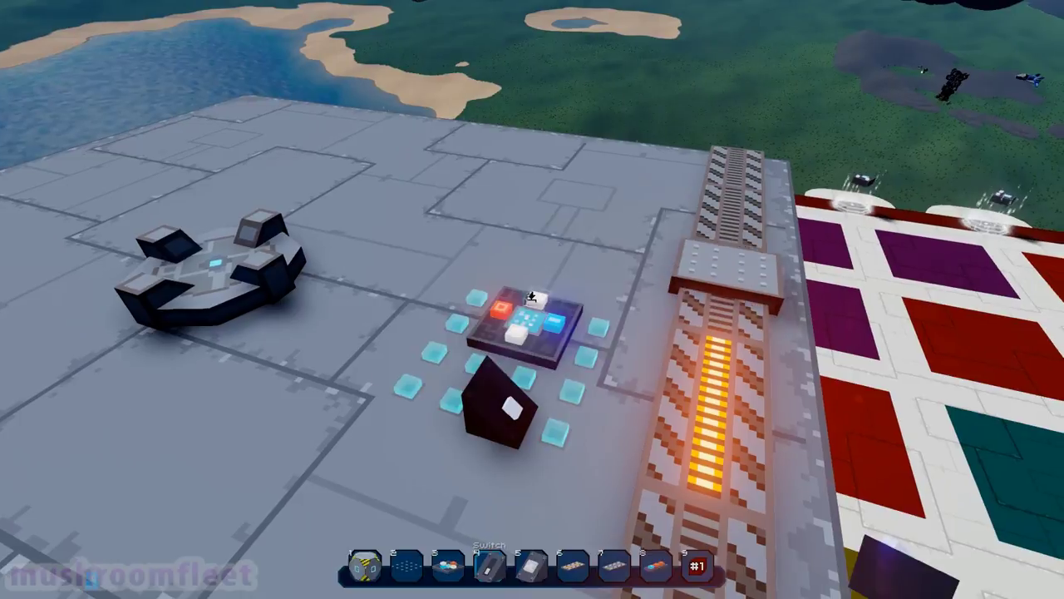
pyautogui.click(532, 299)
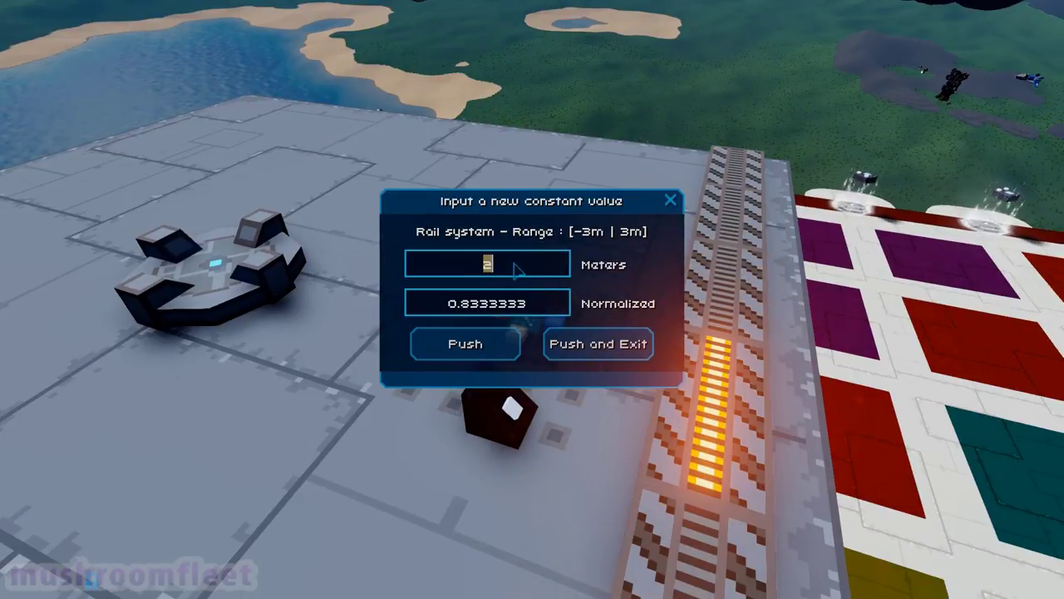
pyautogui.press('Return')
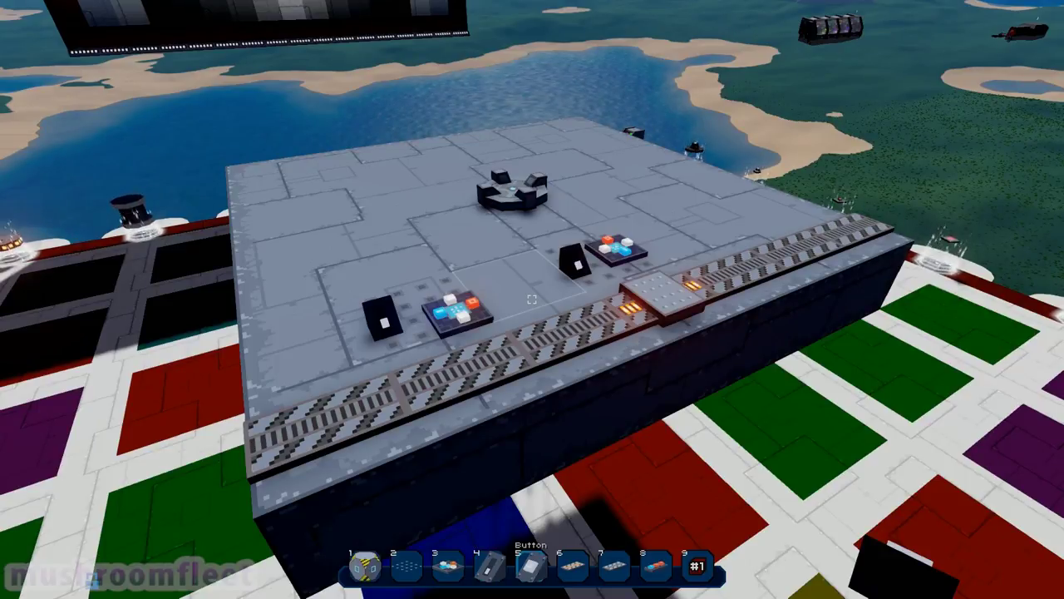
# Place several buttons on the deck using the Button from hotbar slot 5
pyautogui.press('2')
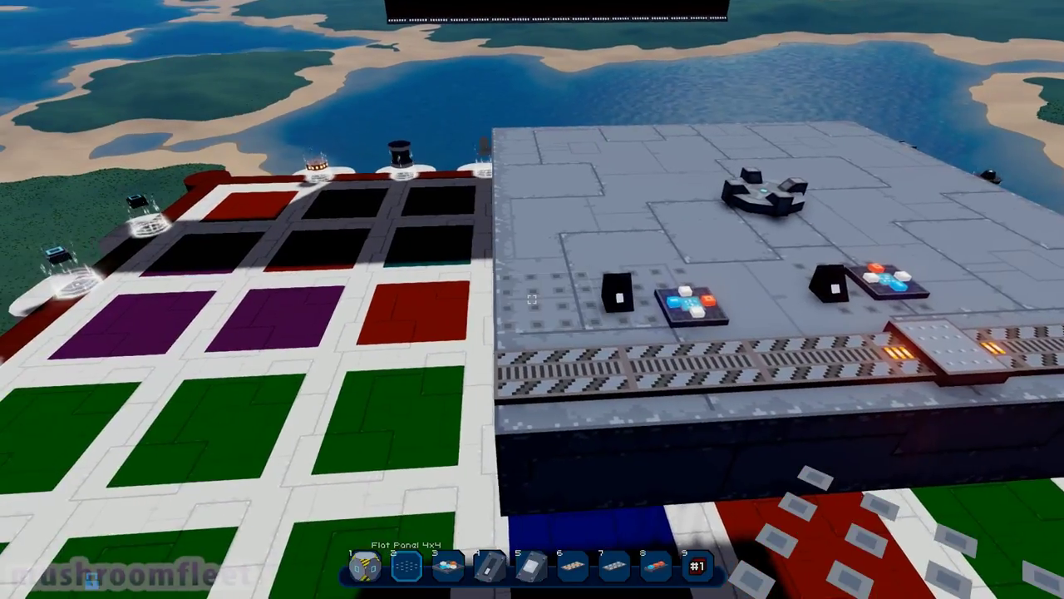
pyautogui.press('d')
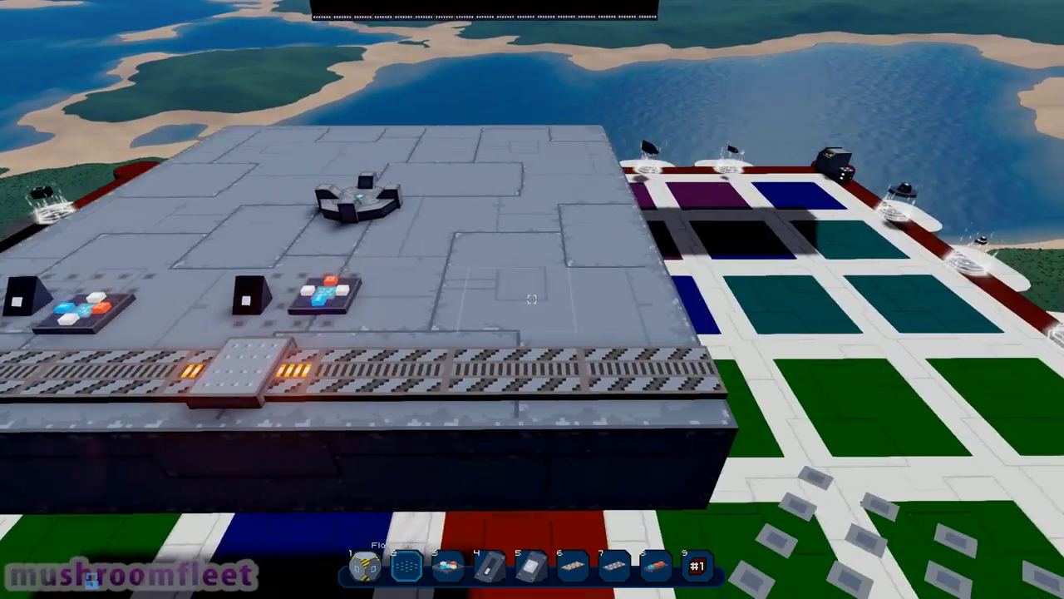
pyautogui.press('a')
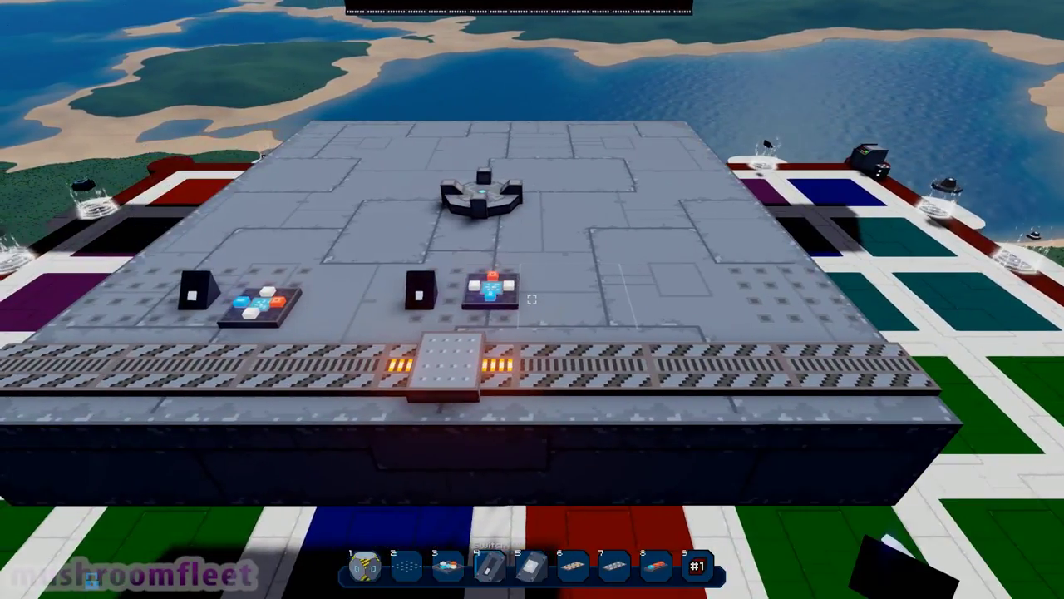
pyautogui.press('5')
pyautogui.press('d')
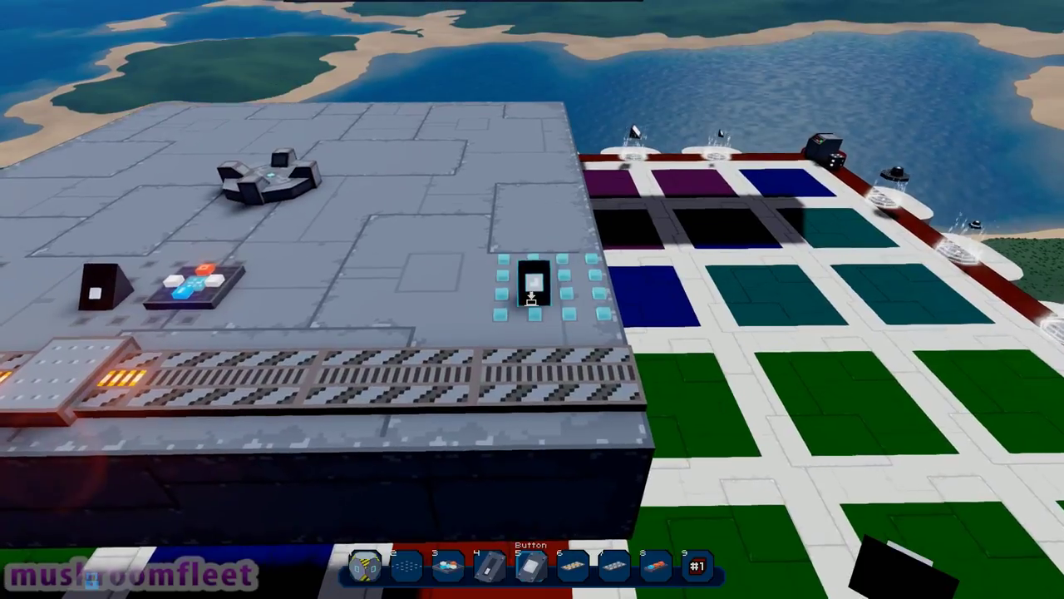
pyautogui.click(532, 291)
pyautogui.press('a')
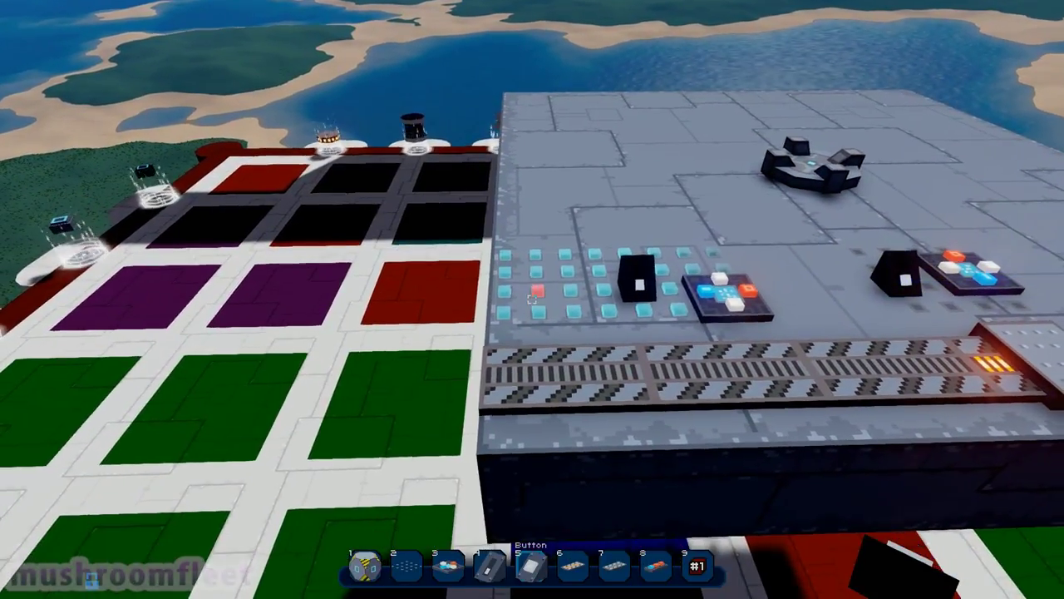
pyautogui.click(536, 301)
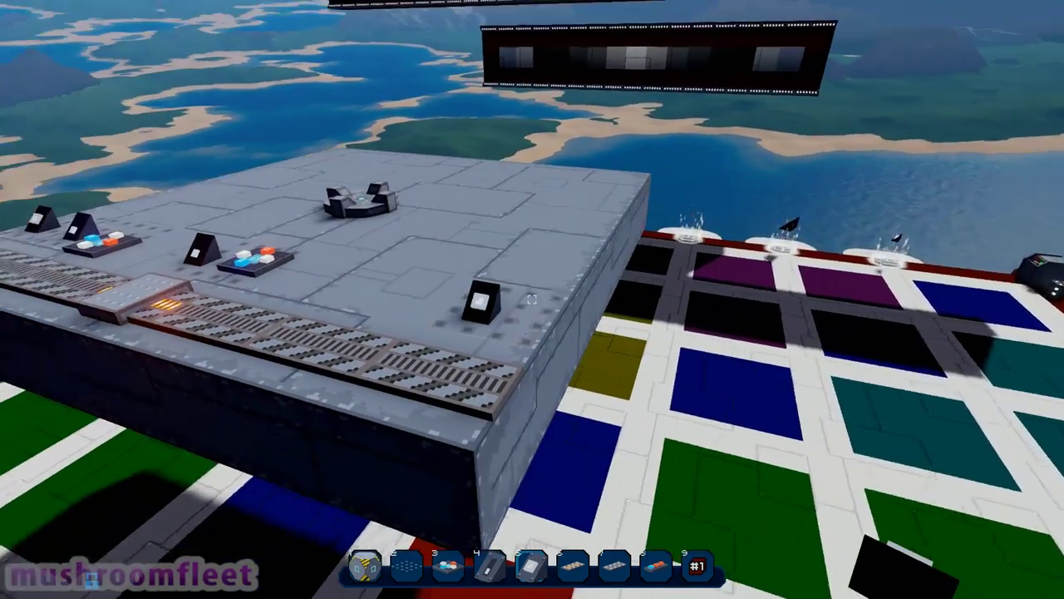
pyautogui.click(532, 299)
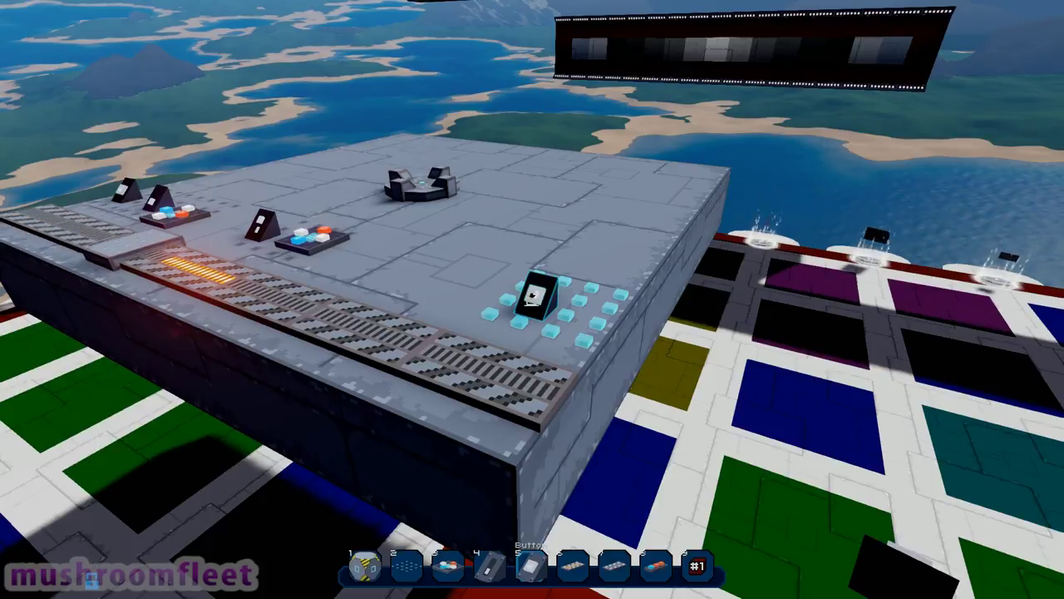
pyautogui.click(532, 297)
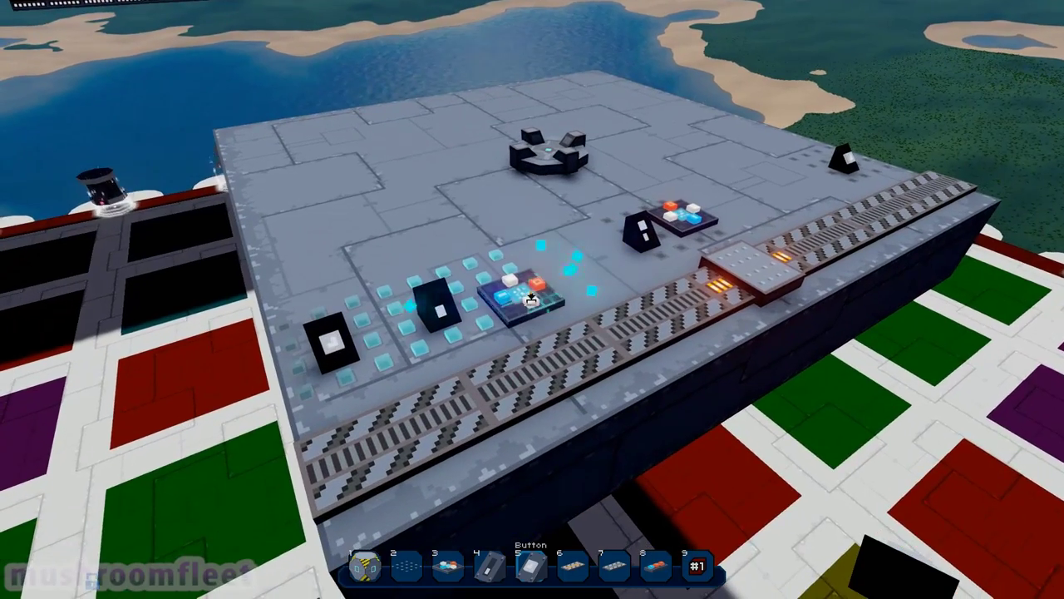
# Deconstruct the logic panel, button, dark block, lit rail segment and grate blocks
pyautogui.click(532, 299)
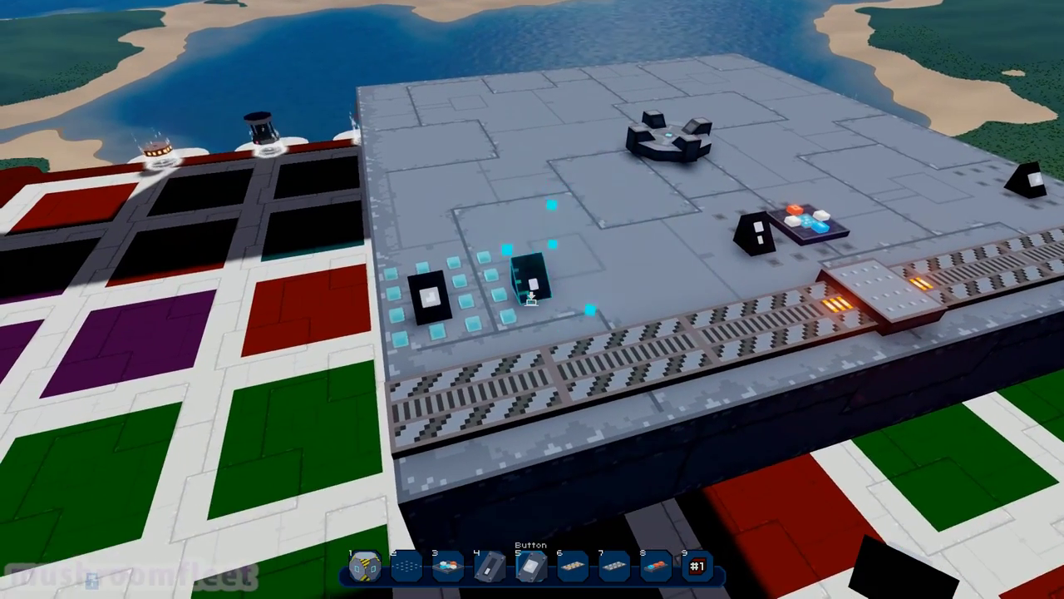
pyautogui.click(532, 299)
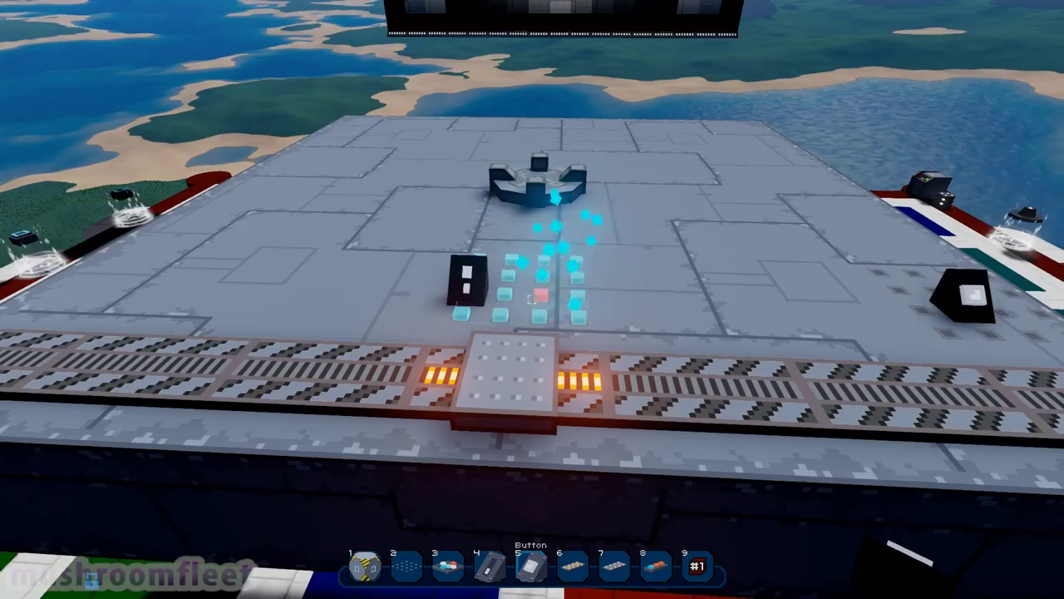
pyautogui.click(532, 299)
pyautogui.click(532, 299)
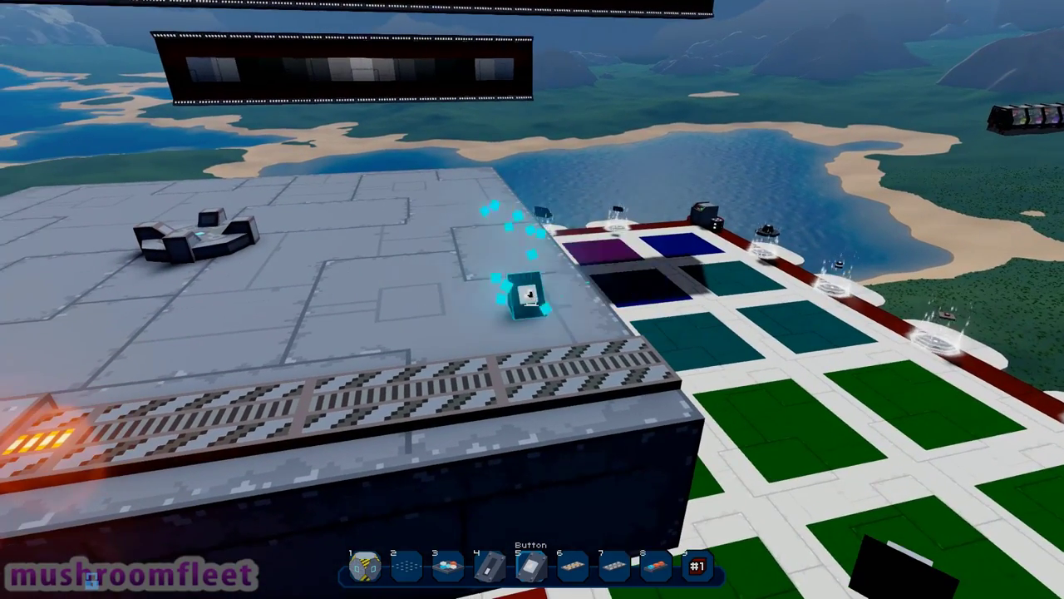
pyautogui.click(532, 299)
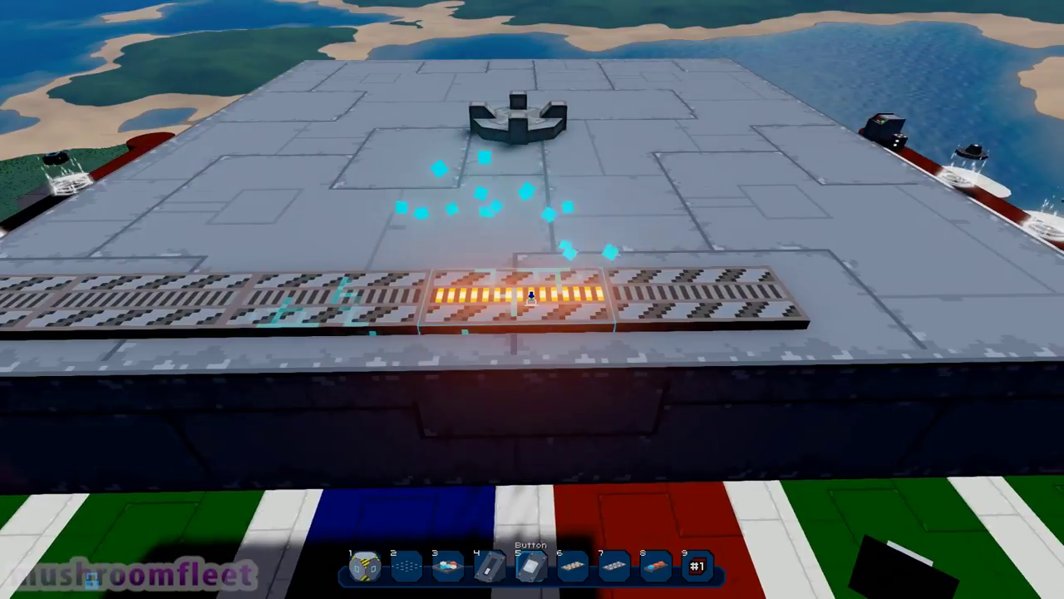
pyautogui.click(532, 296)
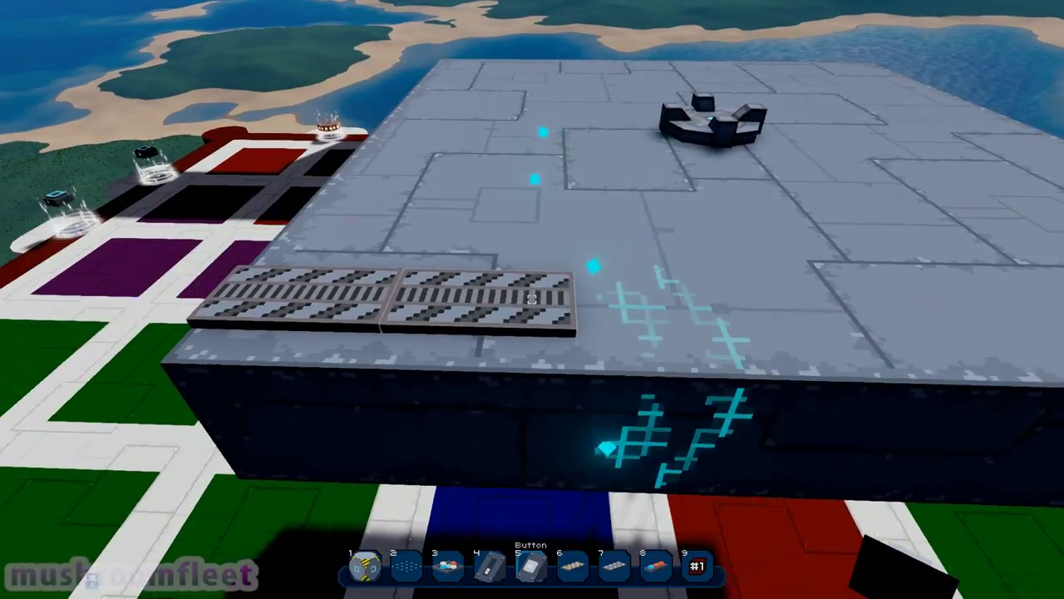
pyautogui.click(532, 299)
pyautogui.click(532, 300)
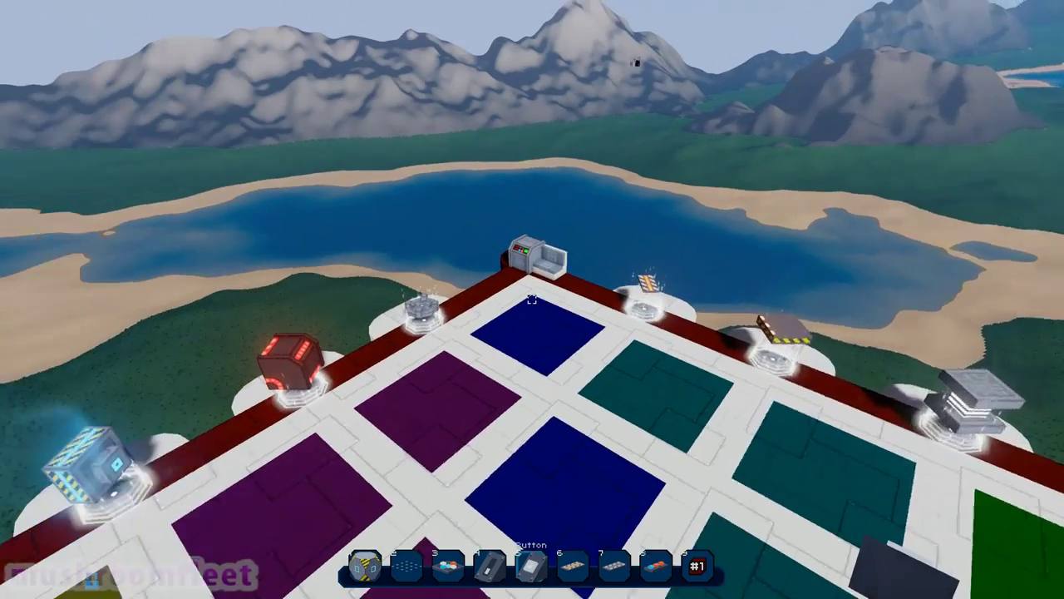
# Add the Rotating Brick to the hotbar from the Blocks Codex and close the menus
pyautogui.press('w')
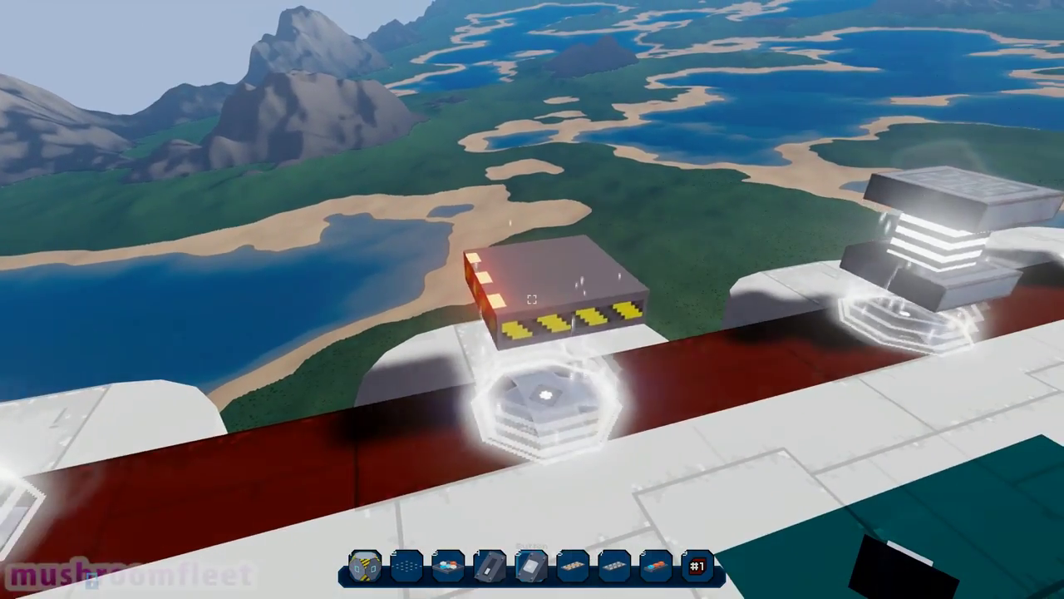
pyautogui.press('e')
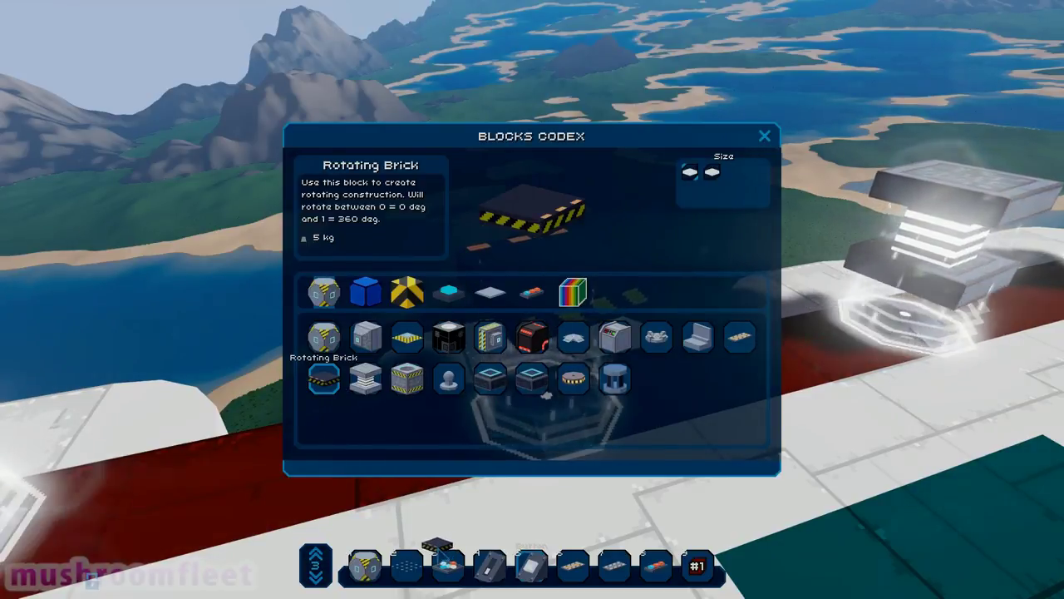
pyautogui.press('Escape')
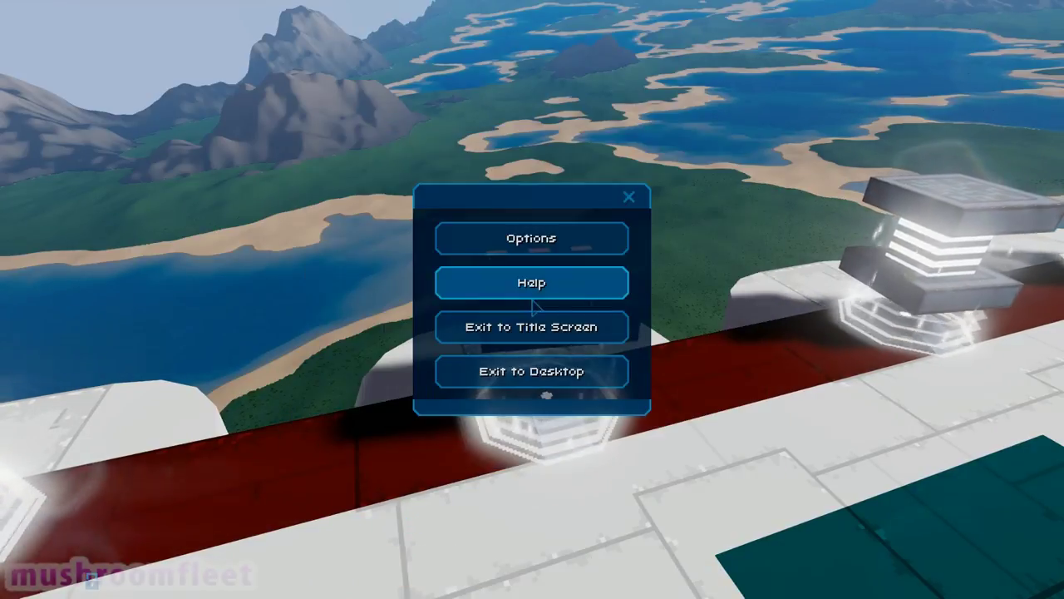
pyautogui.press('Escape')
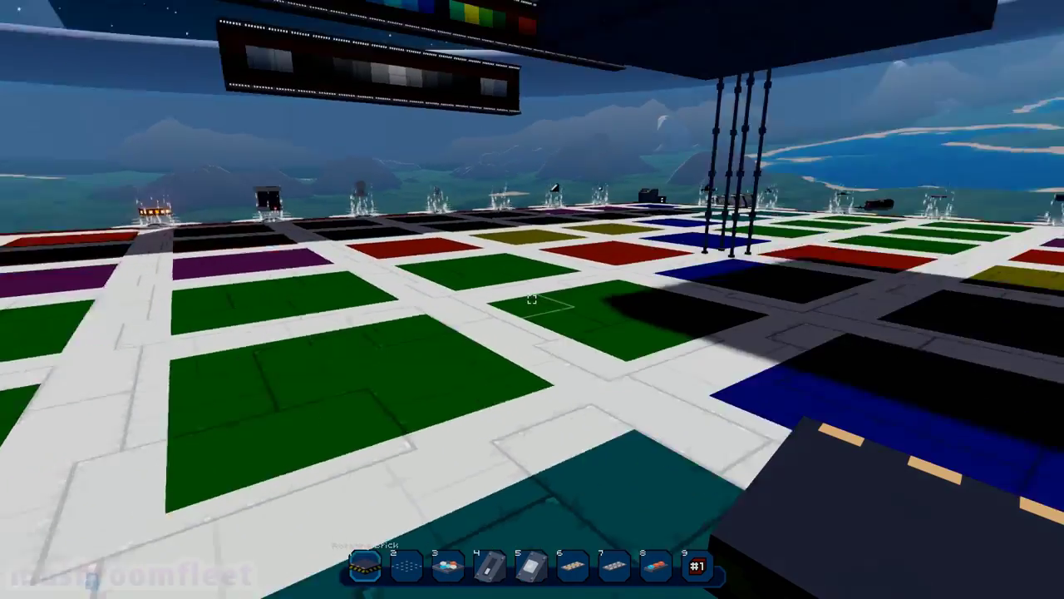
# Place a Rotating Brick at the centre of the bare platform roof
pyautogui.press('4')
pyautogui.press('w')
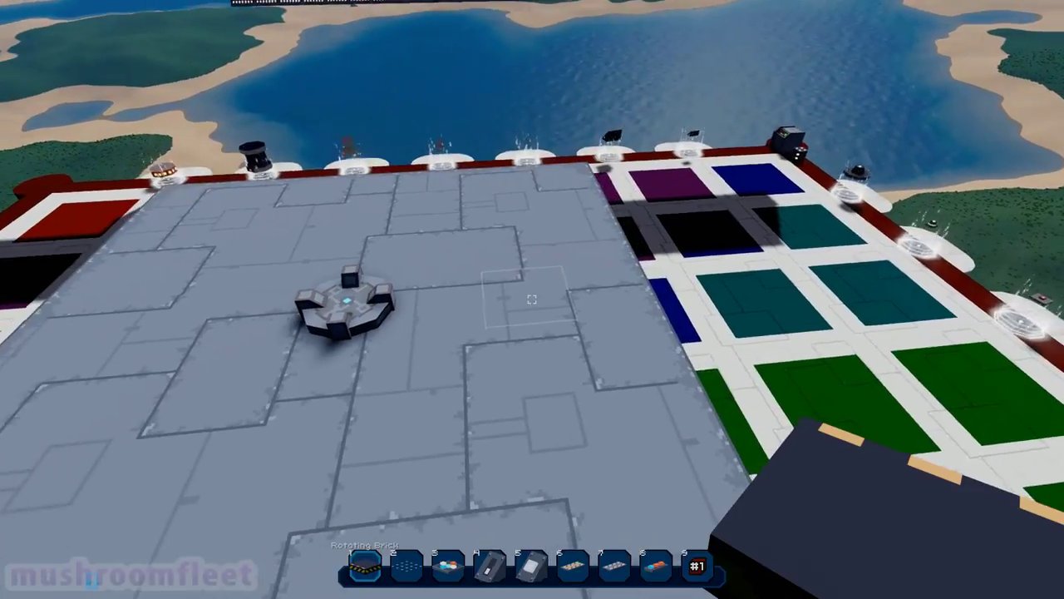
pyautogui.click(531, 299)
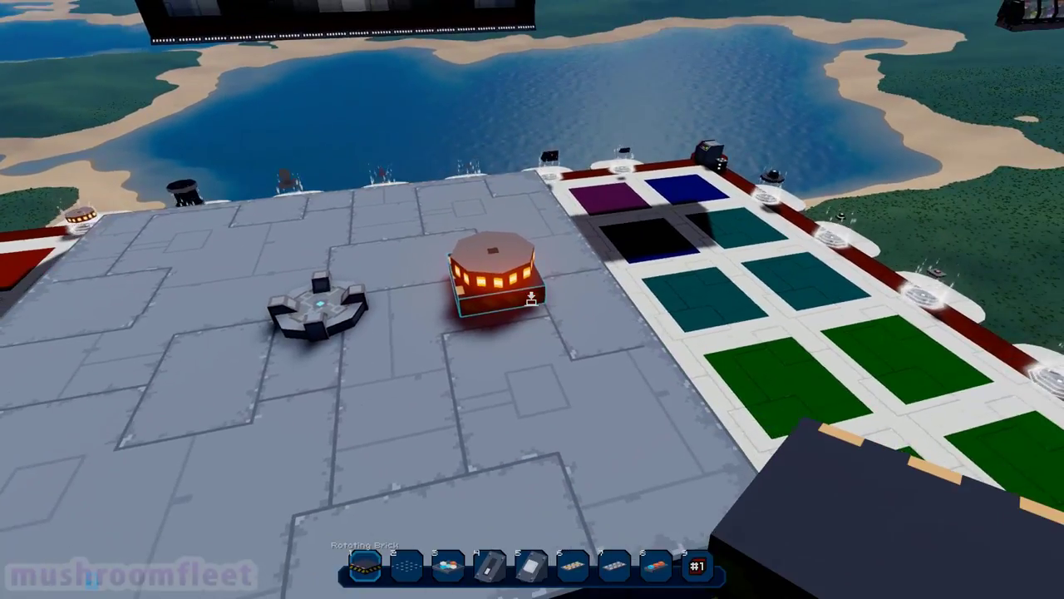
# Mount the sloped hull wedge from hull slot 3 on top of the rotating brick
pyautogui.press('e')
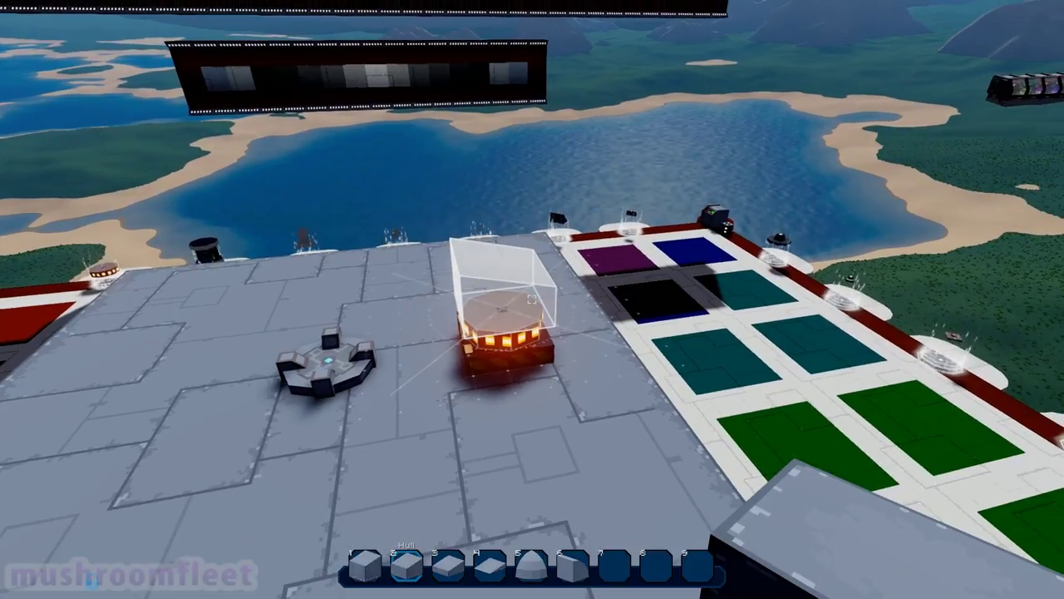
pyautogui.press('3')
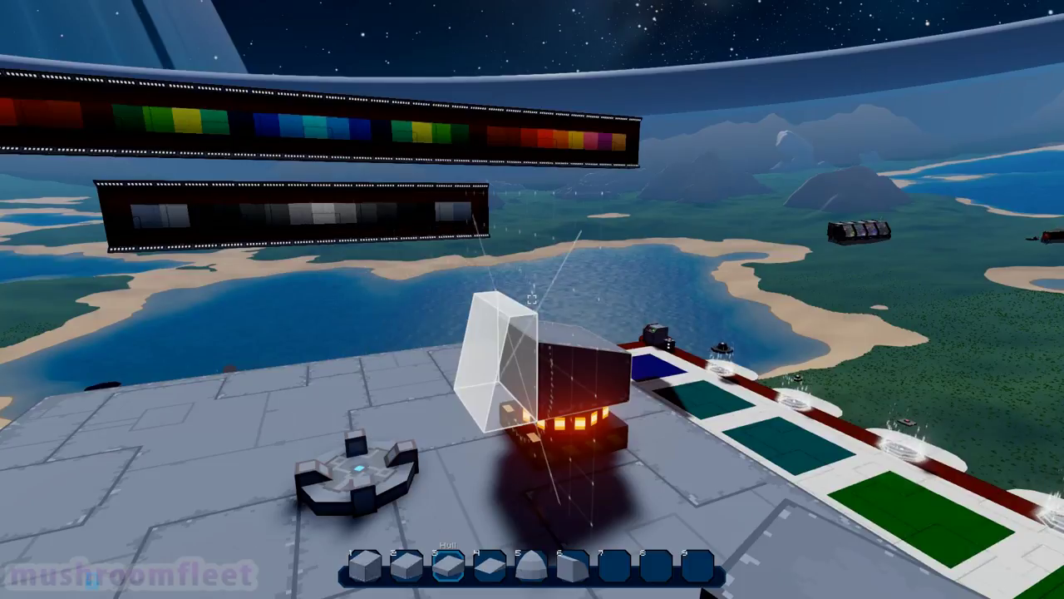
pyautogui.click(533, 299)
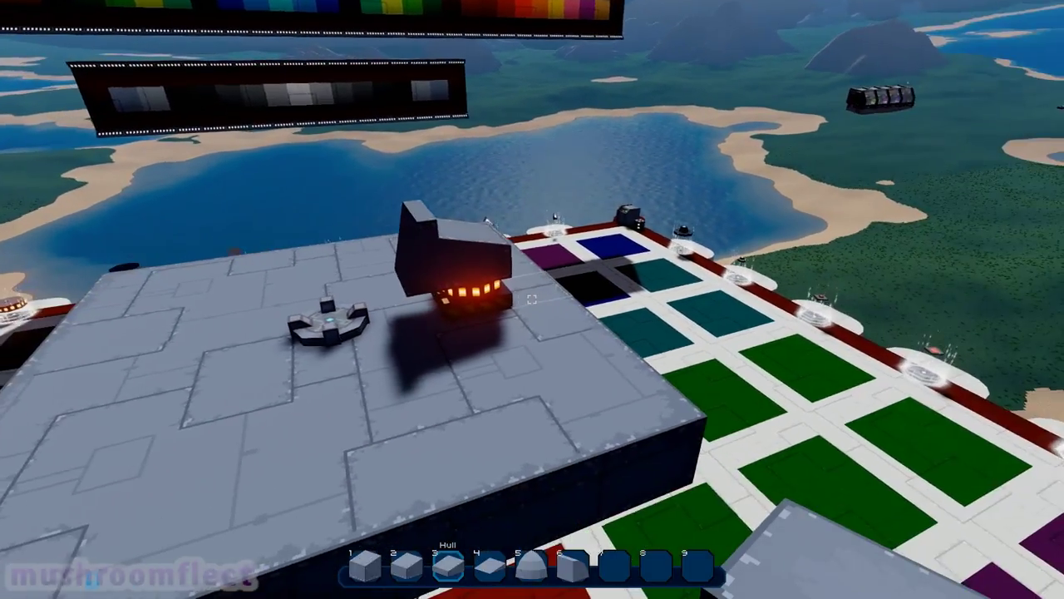
pyautogui.scroll(-1, 532, 299)
pyautogui.scroll(-1, 532, 299)
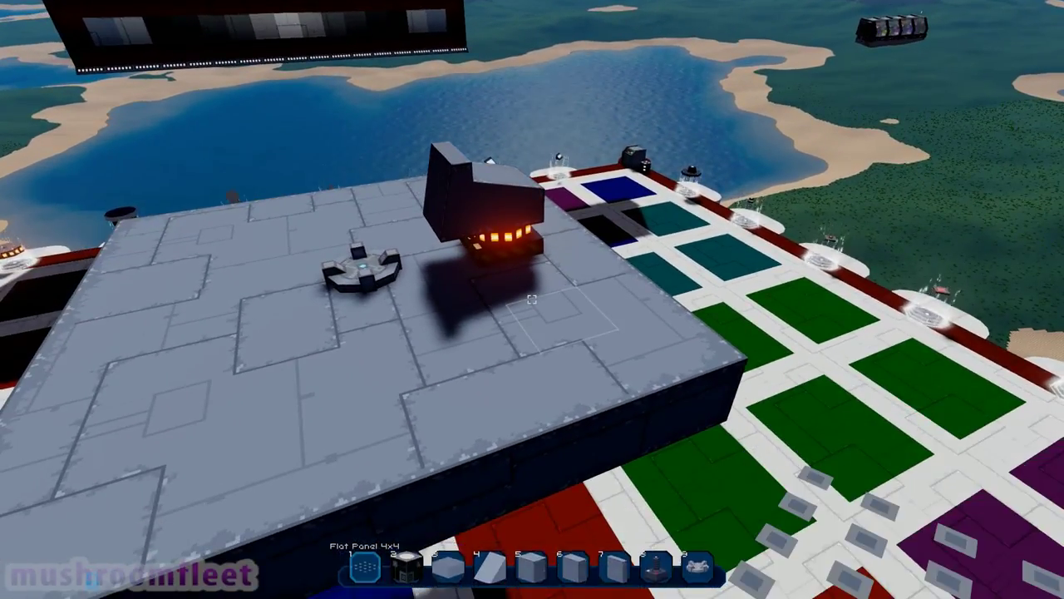
pyautogui.scroll(-1, 532, 299)
pyautogui.scroll(1, 532, 300)
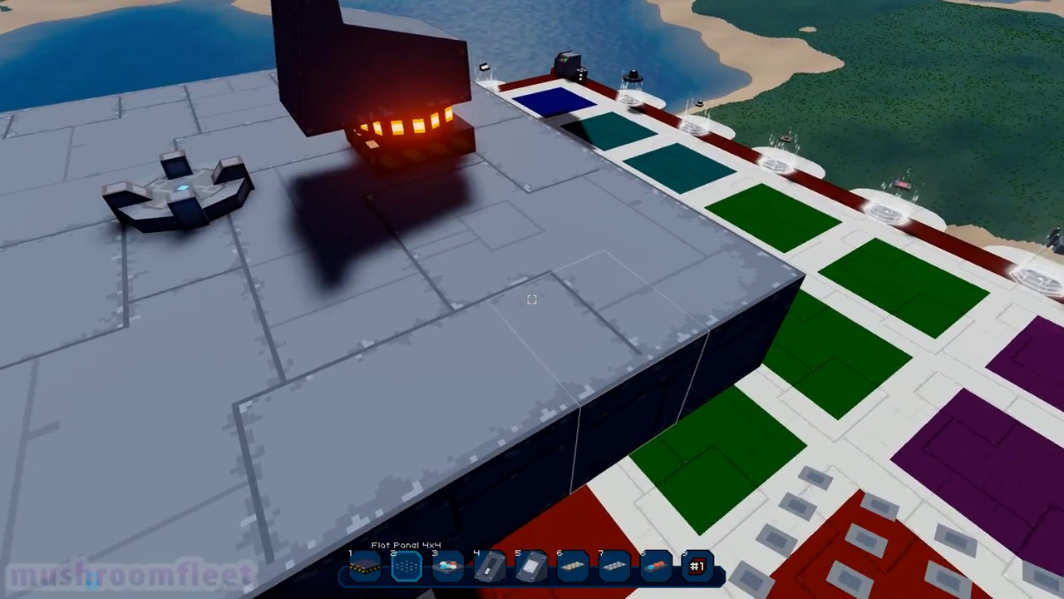
# Lay two Panel 4x4 stud panels from the Blocks Codex along the deck's front edge
pyautogui.click(532, 300)
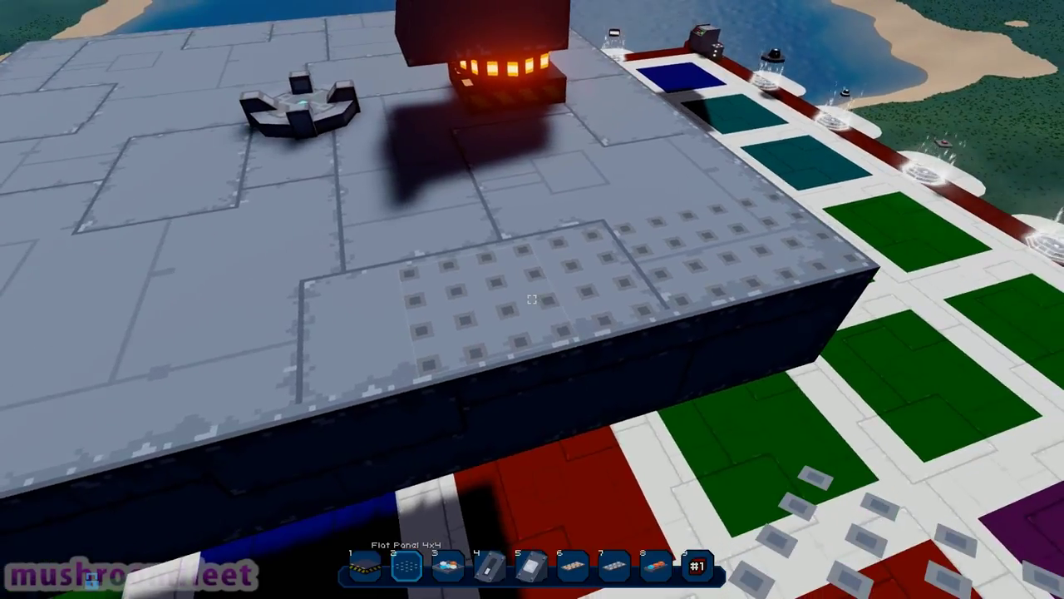
pyautogui.press('e')
pyautogui.click(491, 295)
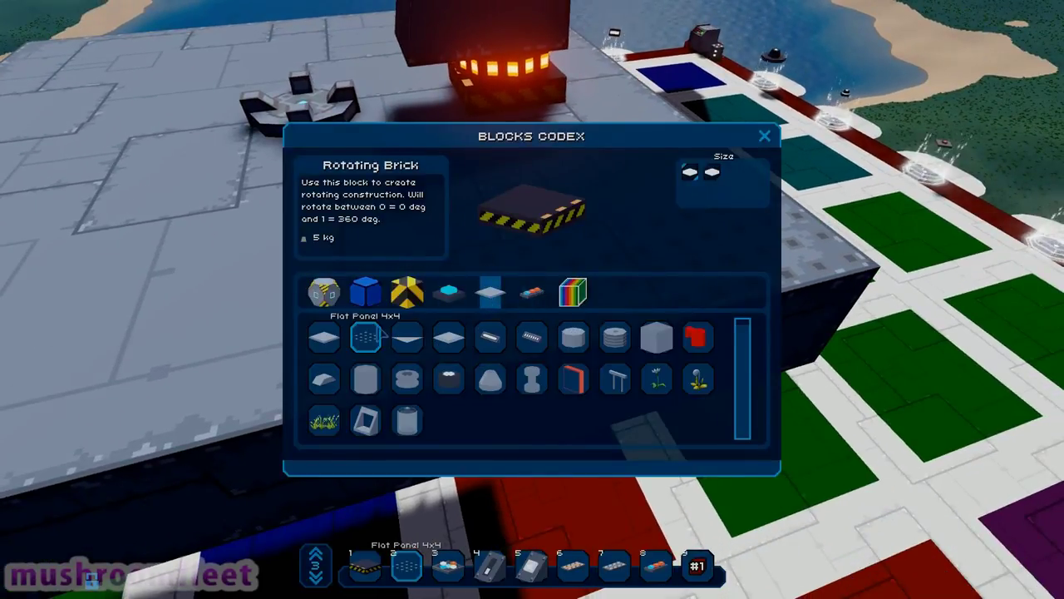
pyautogui.click(324, 337)
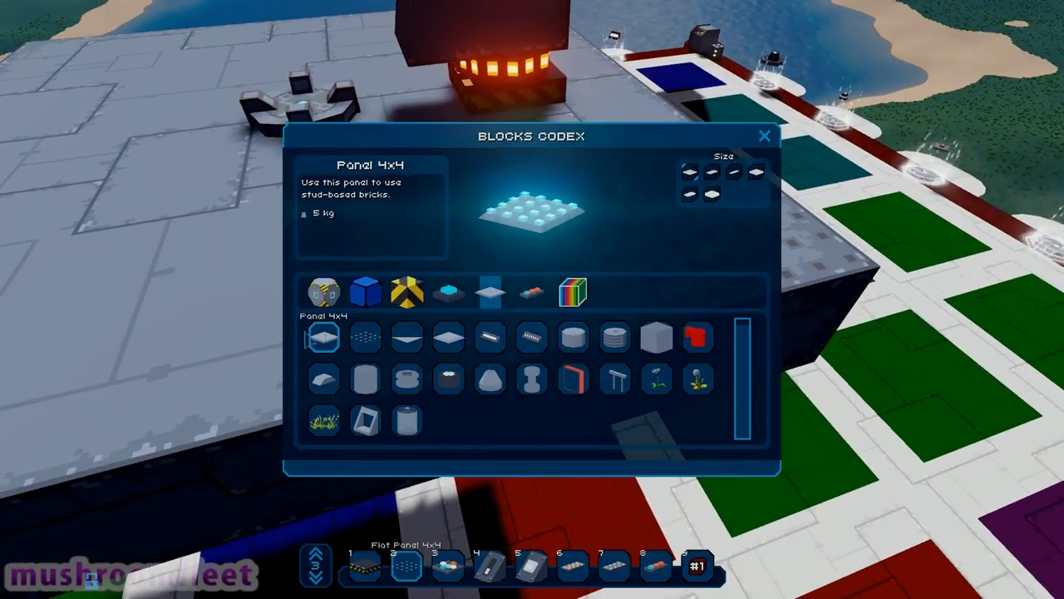
pyautogui.click(734, 174)
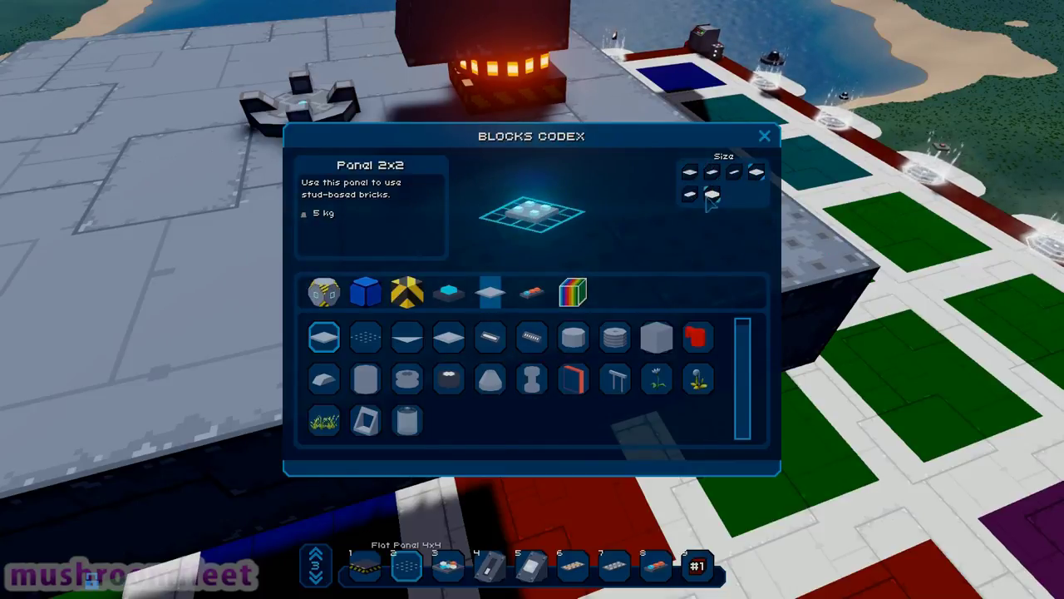
pyautogui.click(690, 172)
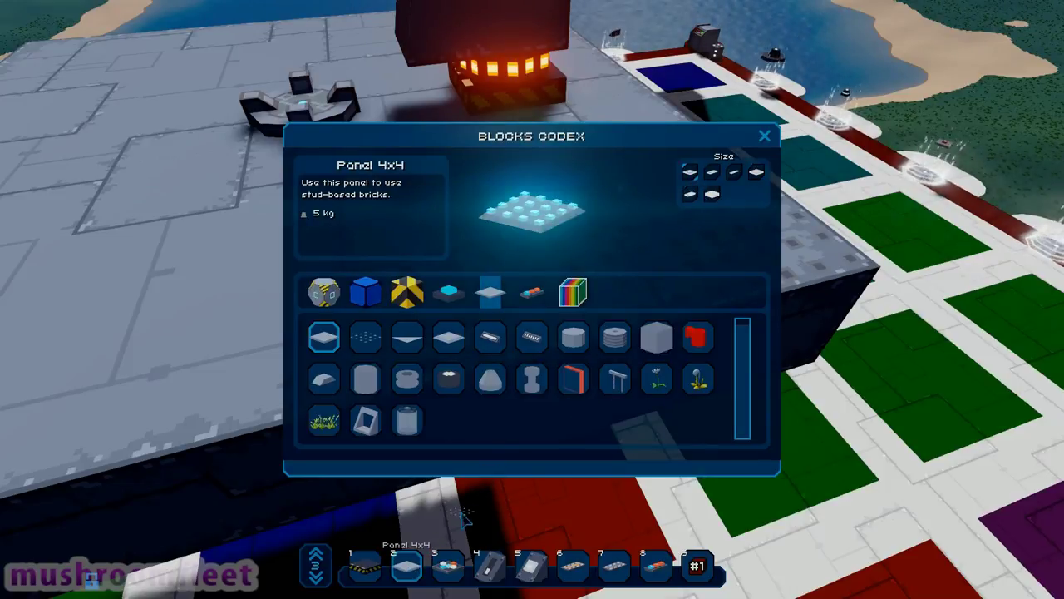
pyautogui.press('Escape')
pyautogui.press('Escape')
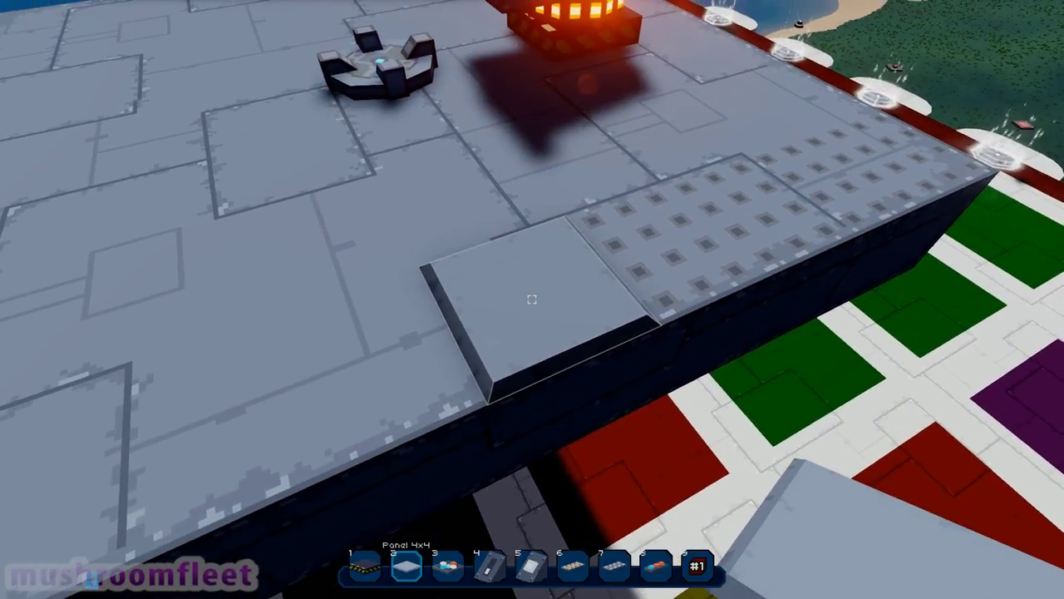
pyautogui.click(532, 299)
pyautogui.press('3')
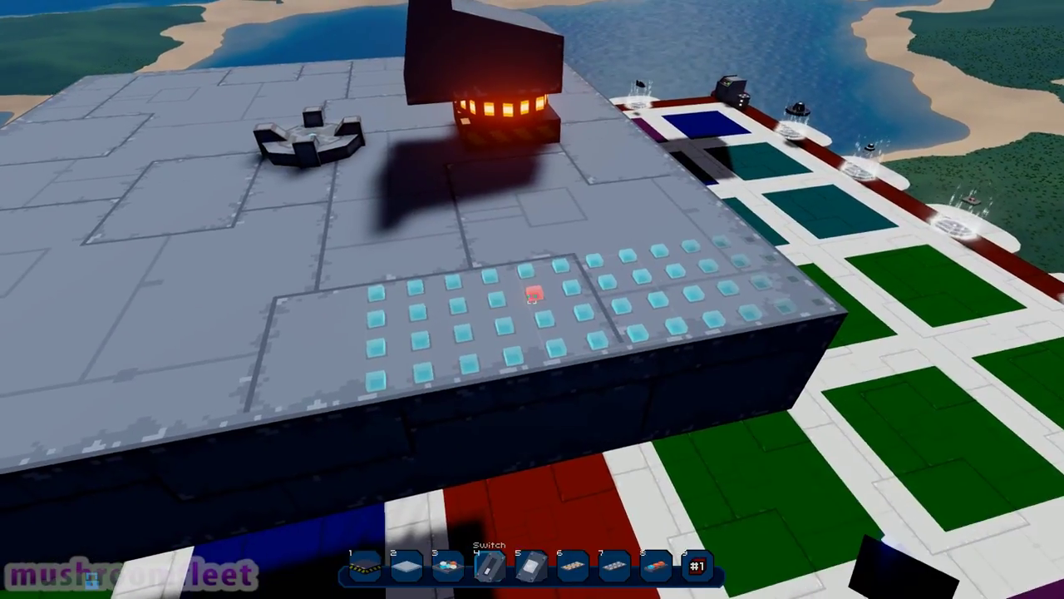
# Put a Switch from slot 4 on the stud panel and link it to a target block
pyautogui.press('4')
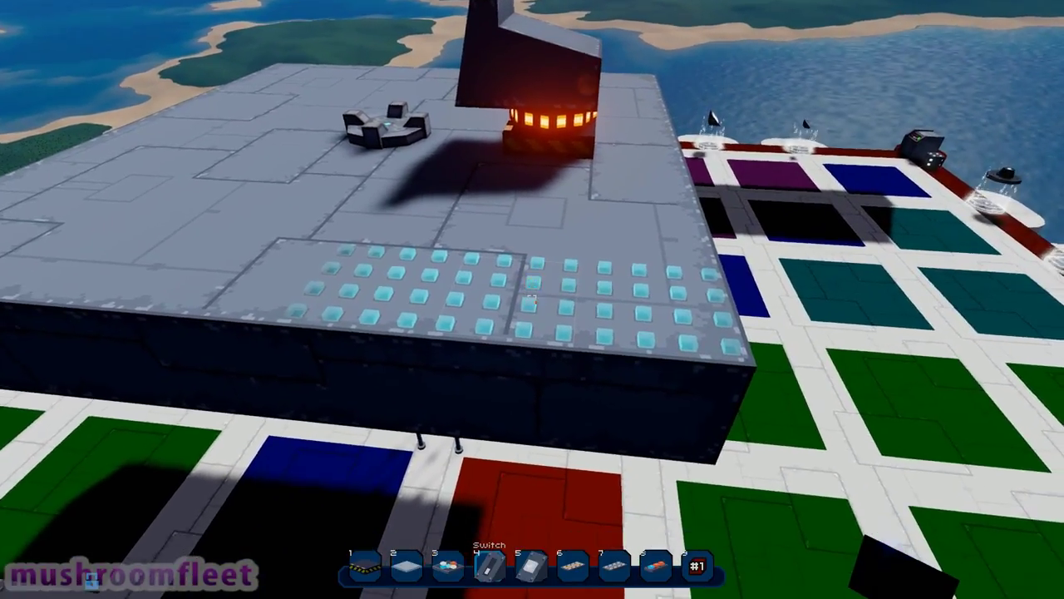
pyautogui.click(532, 299)
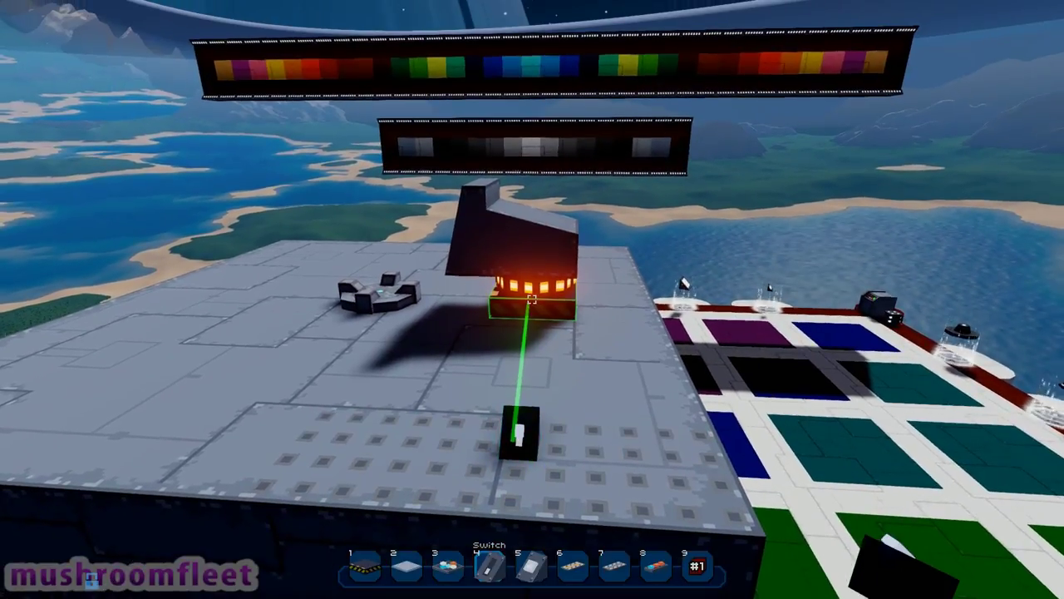
pyautogui.click(532, 299)
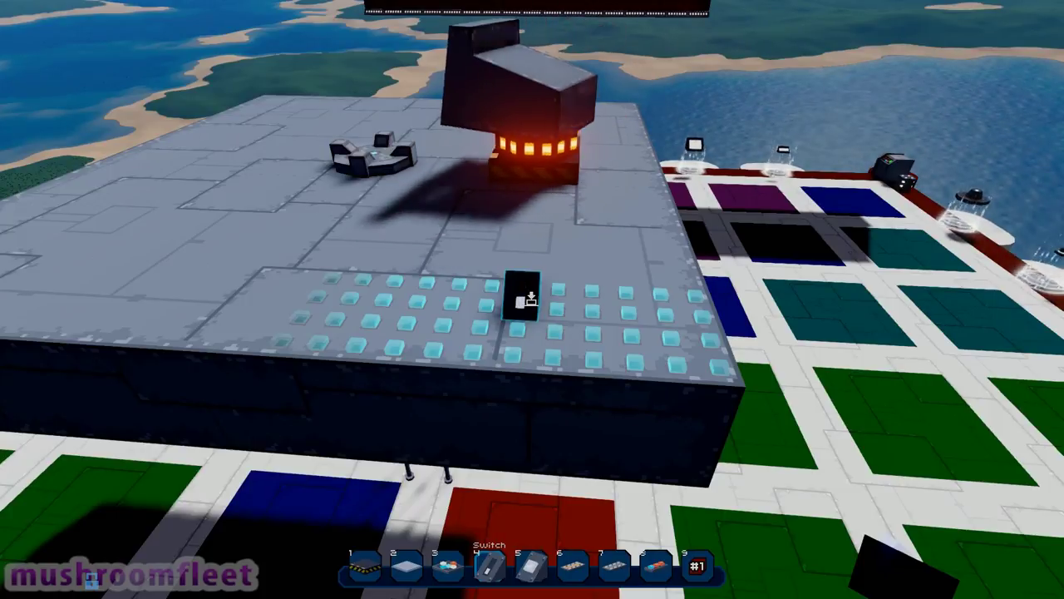
pyautogui.click(522, 295)
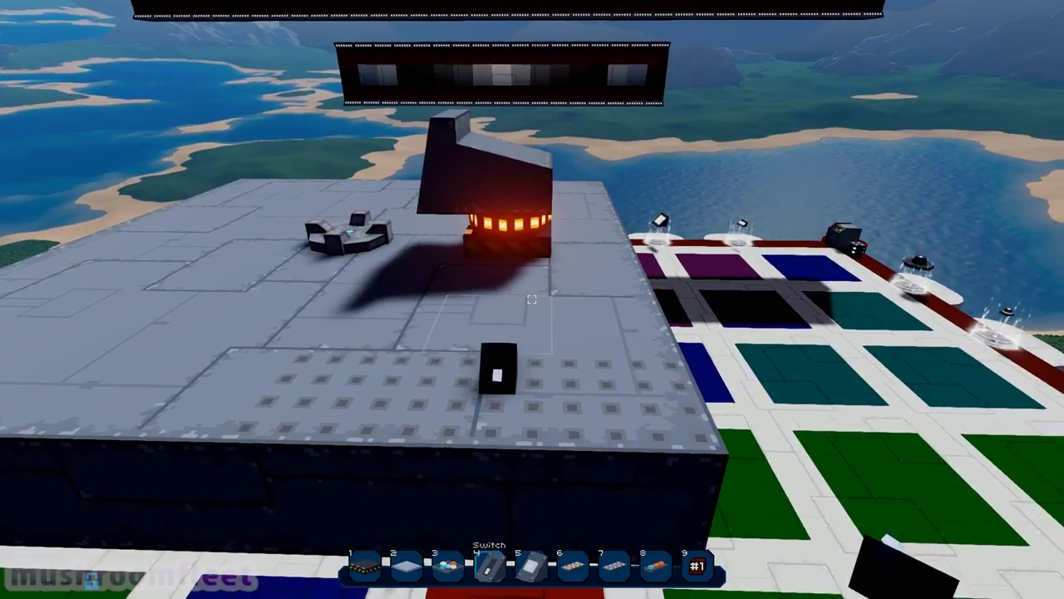
pyautogui.press('e')
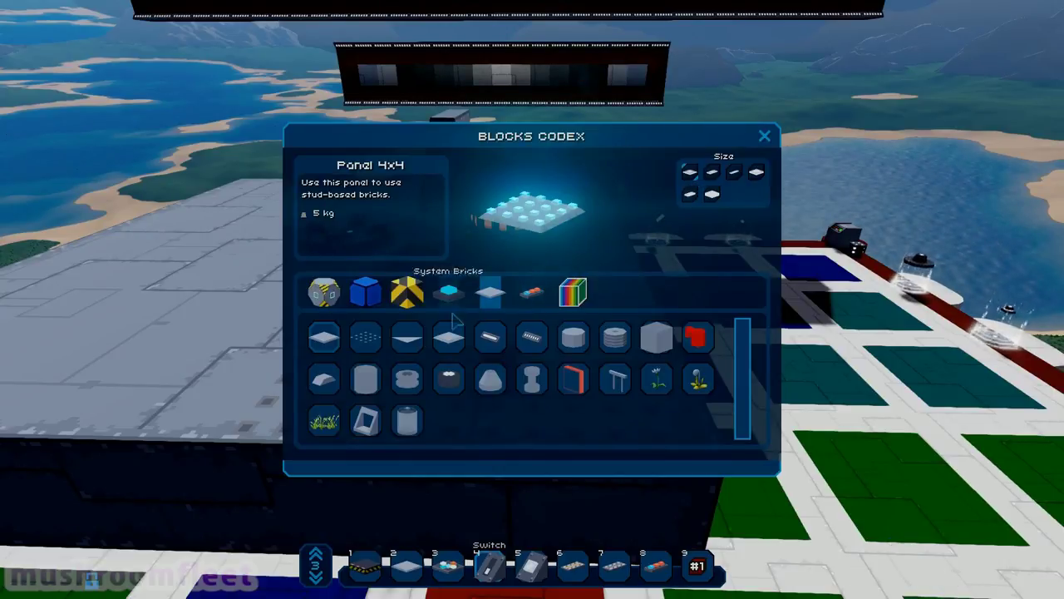
# Look up the Switch block's details under System Bricks in the Blocks Codex
pyautogui.click(448, 292)
pyautogui.click(375, 356)
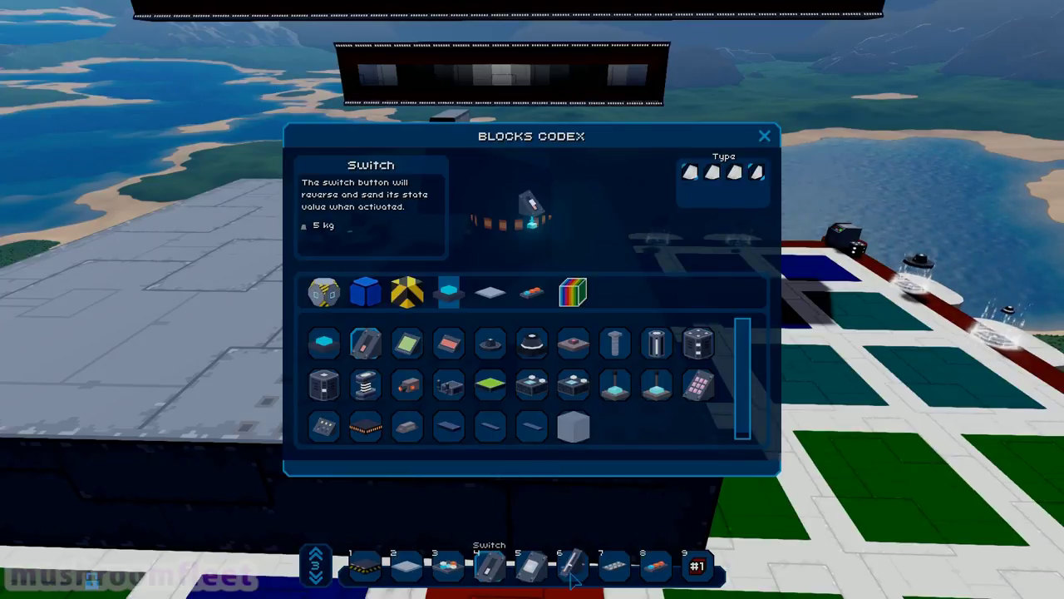
pyautogui.press('Escape')
pyautogui.press('Escape')
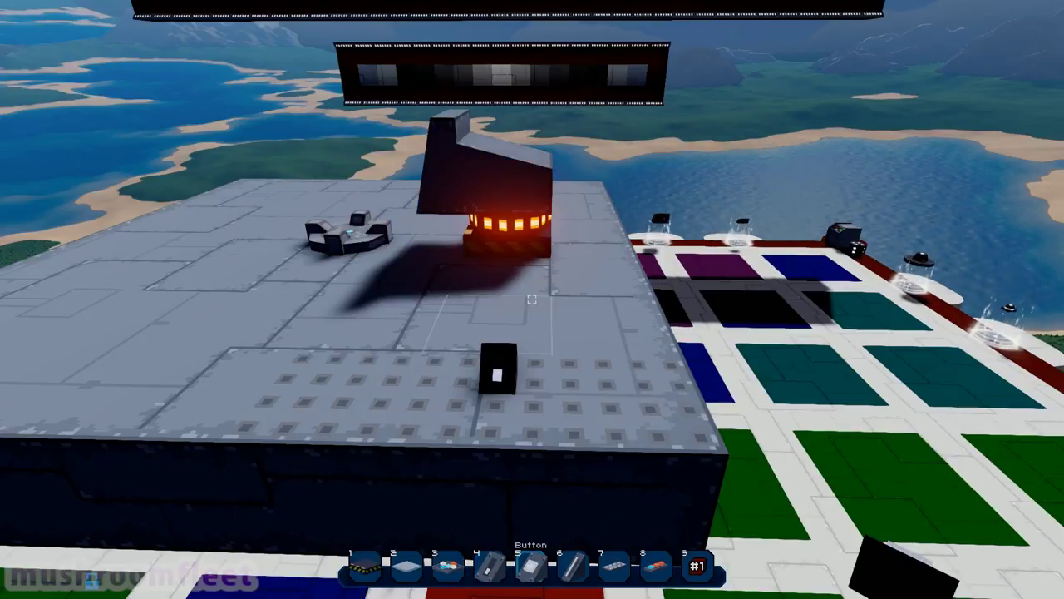
# Place a Slider Control from slot 6 beside the switch and link it to the rotor
pyautogui.press('6')
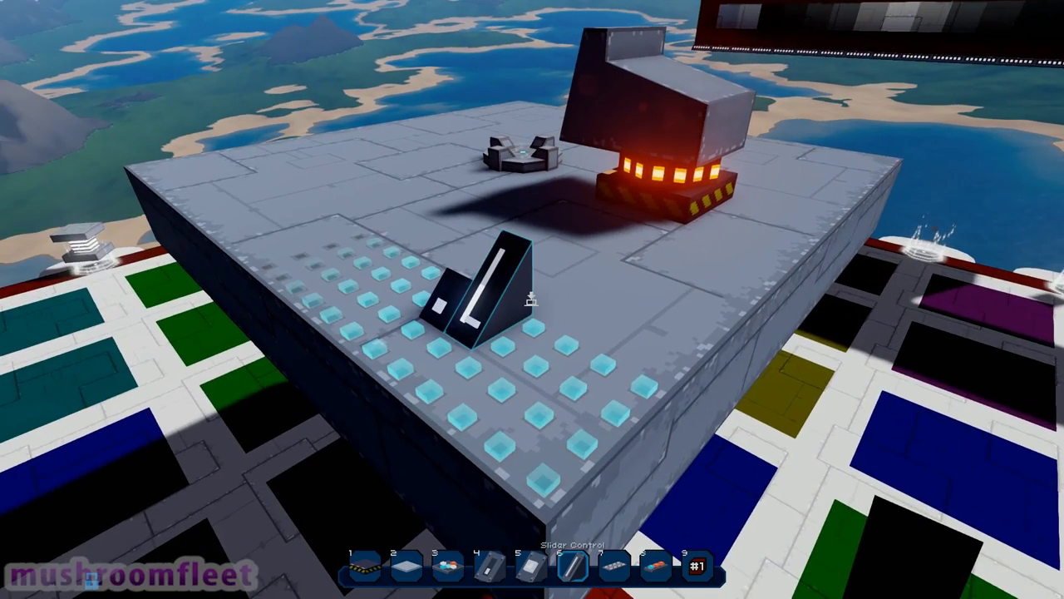
pyautogui.click(532, 299)
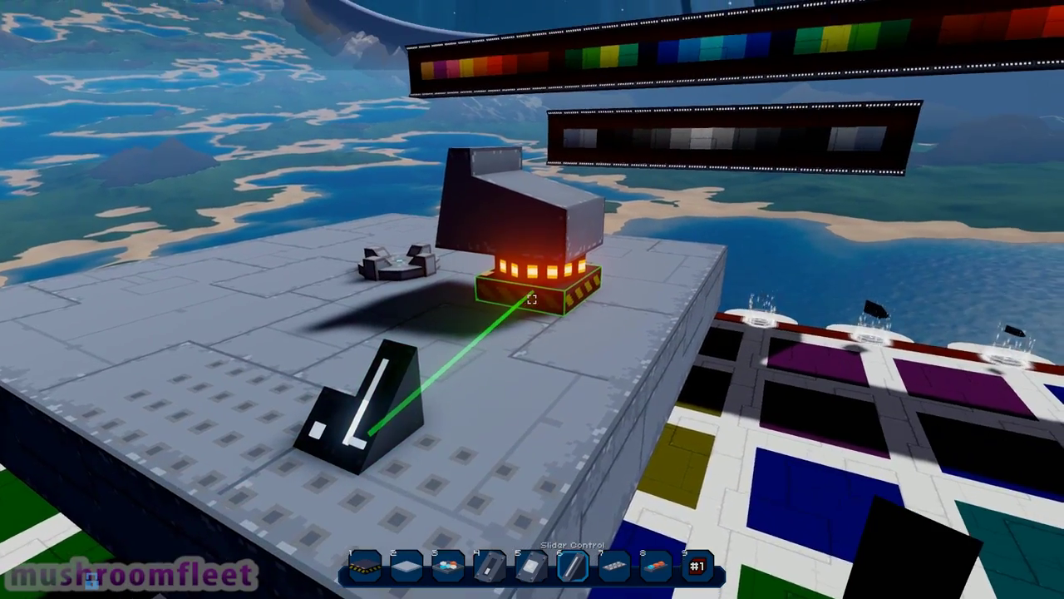
pyautogui.click(532, 299)
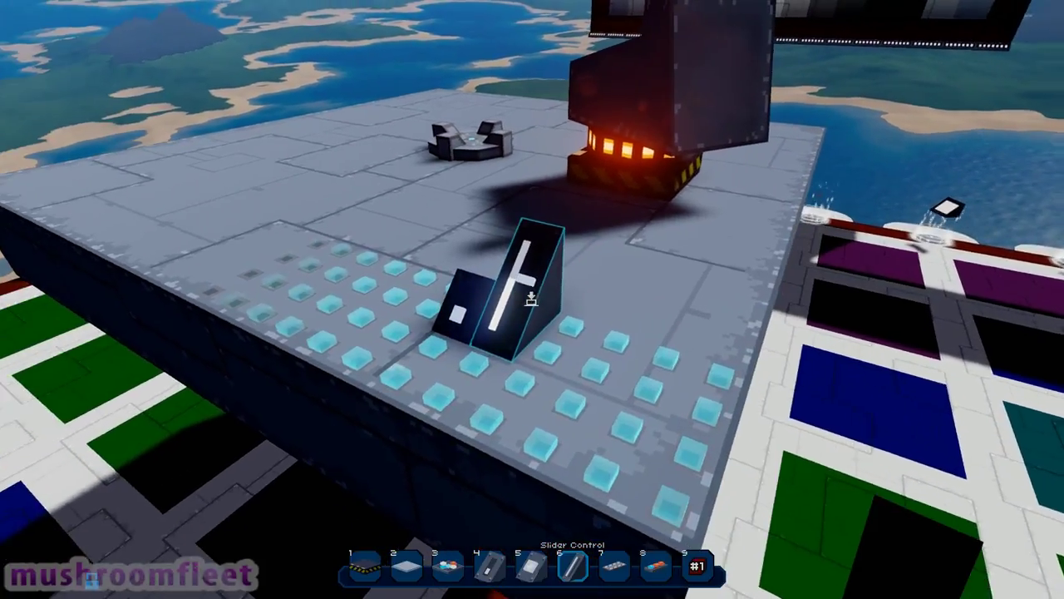
# Break the slider and its neighbouring block, then place a push button beside the switch
pyautogui.click(531, 299)
pyautogui.click(530, 299)
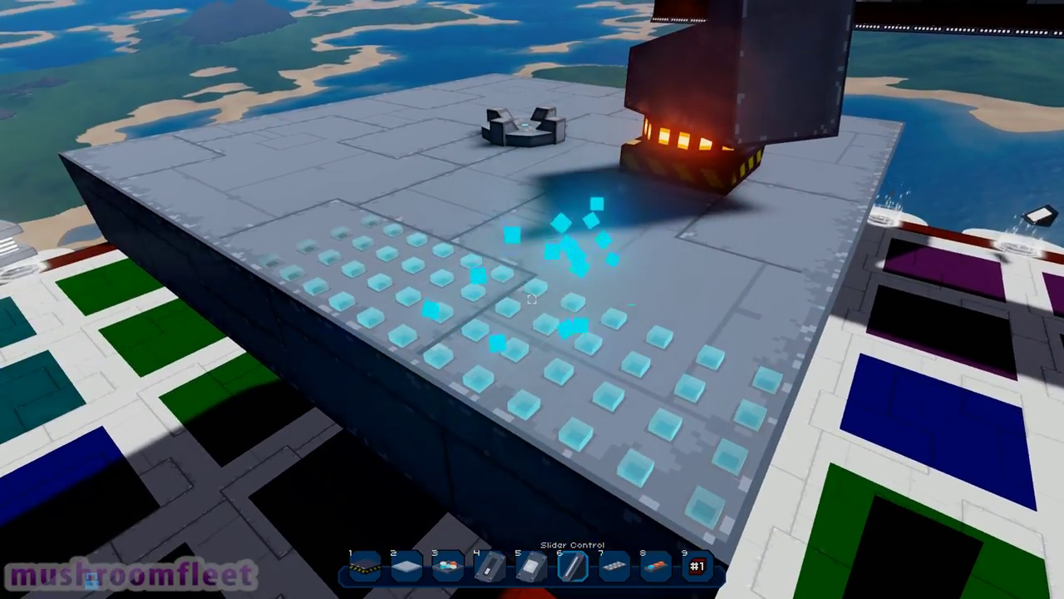
pyautogui.press('5')
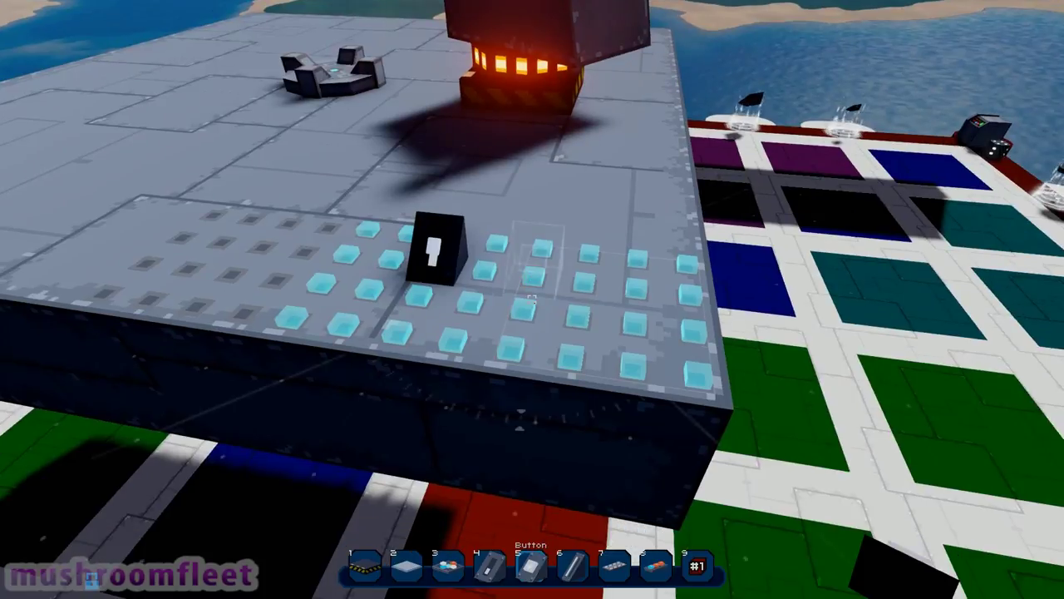
pyautogui.click(531, 299)
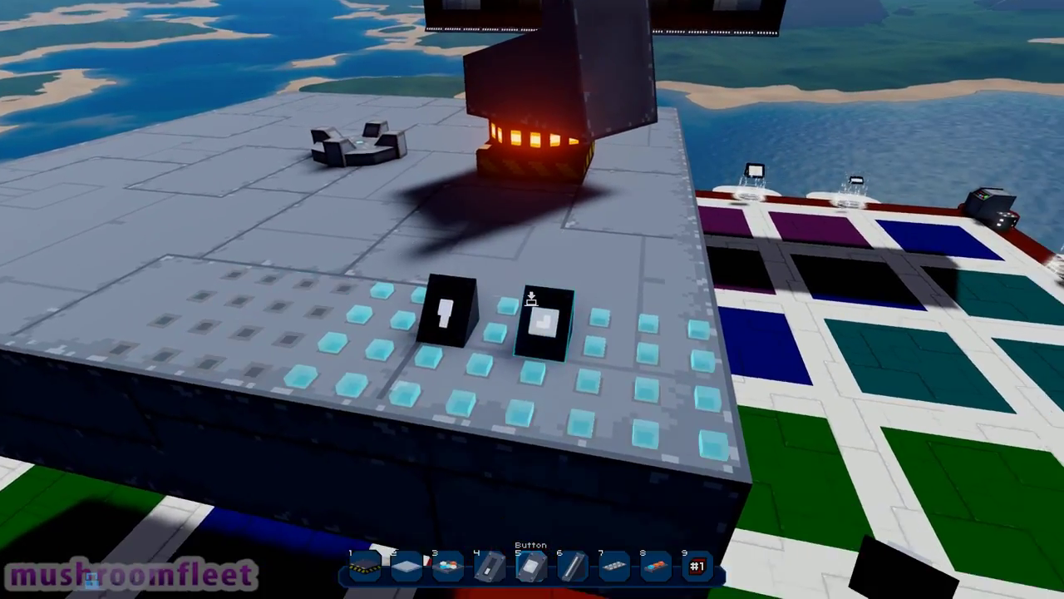
pyautogui.click(536, 308)
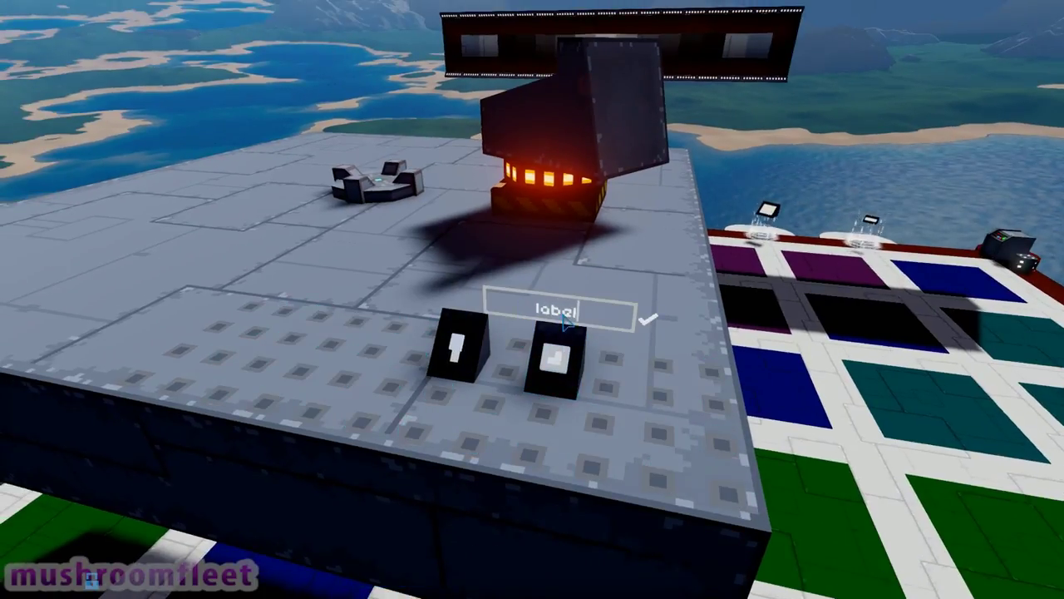
# Confirm the caption 'label' on the button and select the Custom #1 paint item
pyautogui.press('Return')
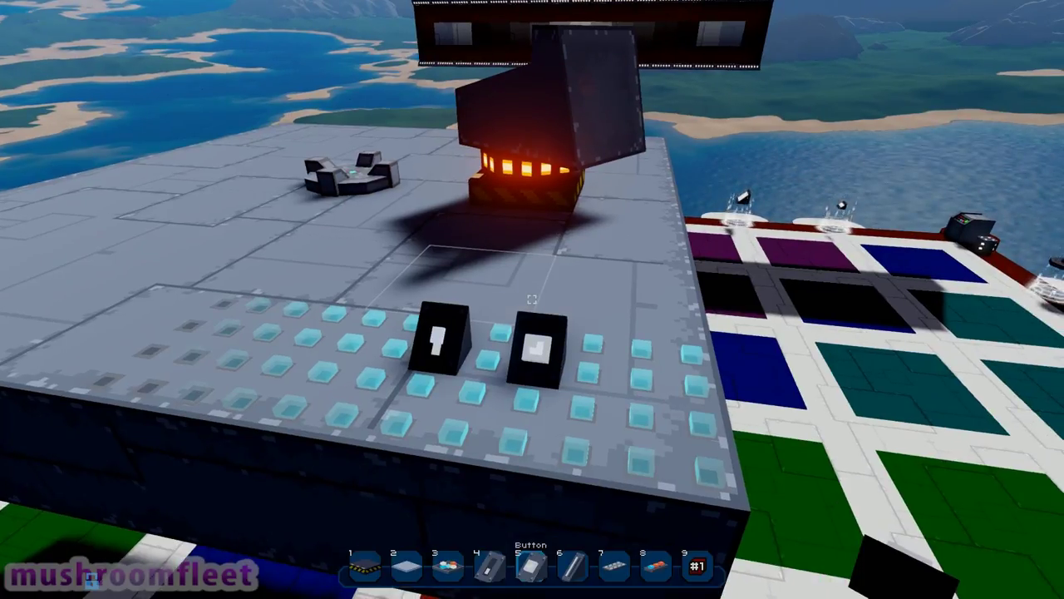
pyautogui.press('w')
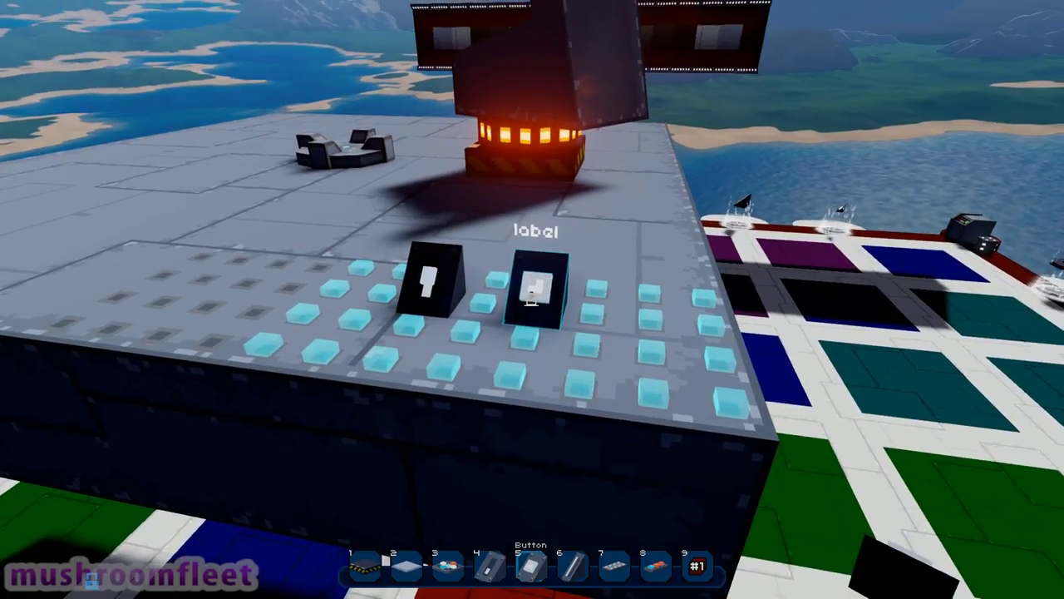
pyautogui.press('space')
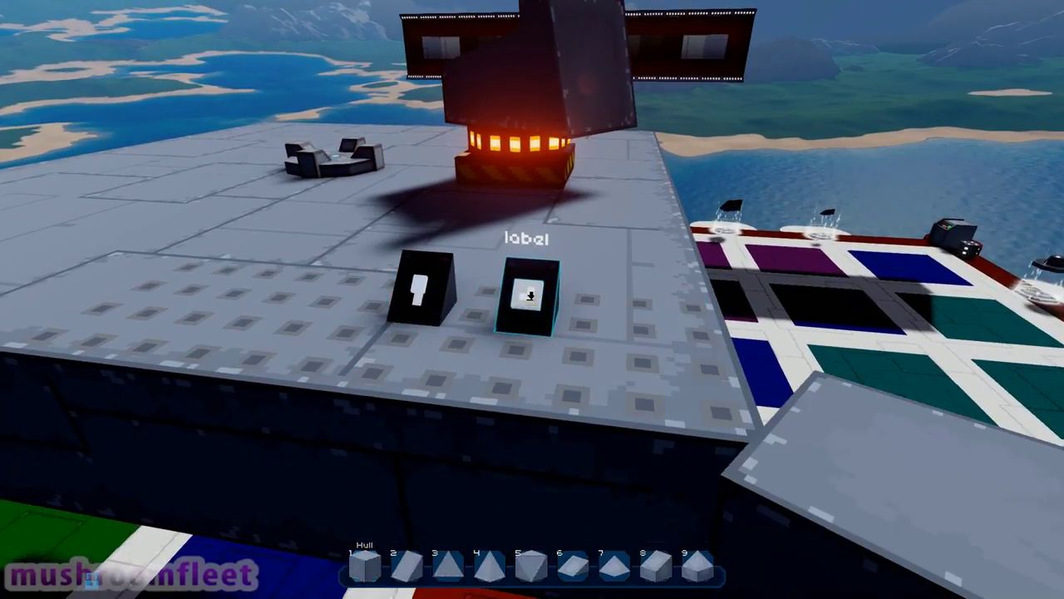
pyautogui.press('1')
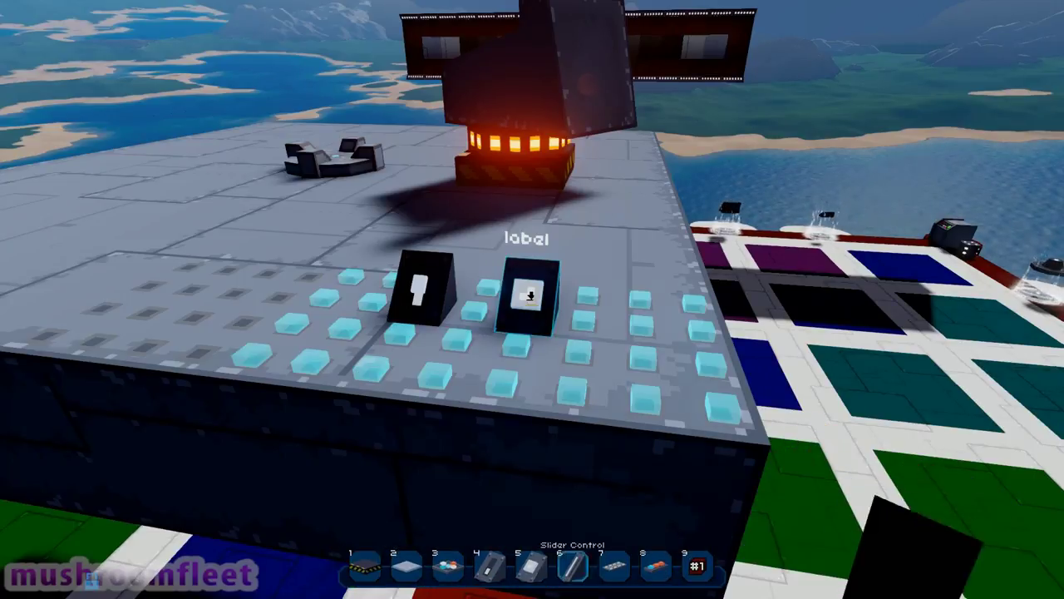
pyautogui.press('9')
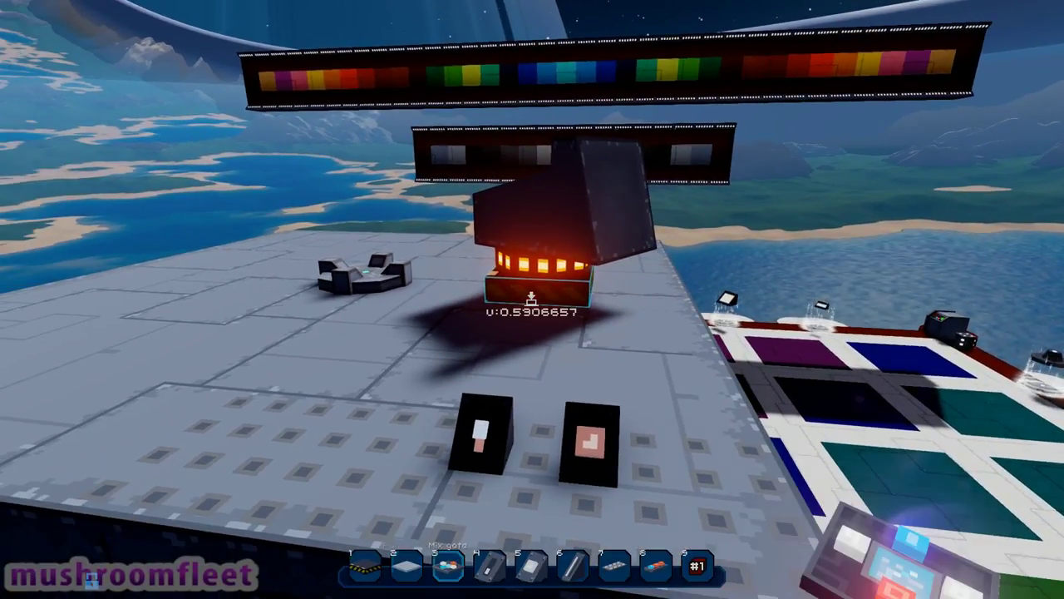
# Place a Mix gate from slot 3 beside the switch
pyautogui.press('3')
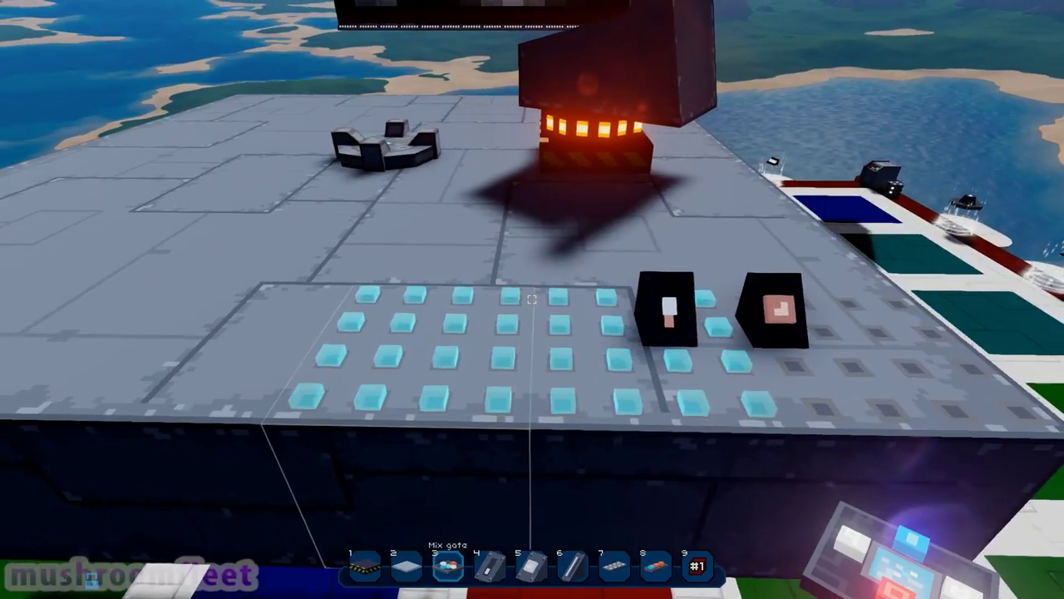
pyautogui.click(532, 298)
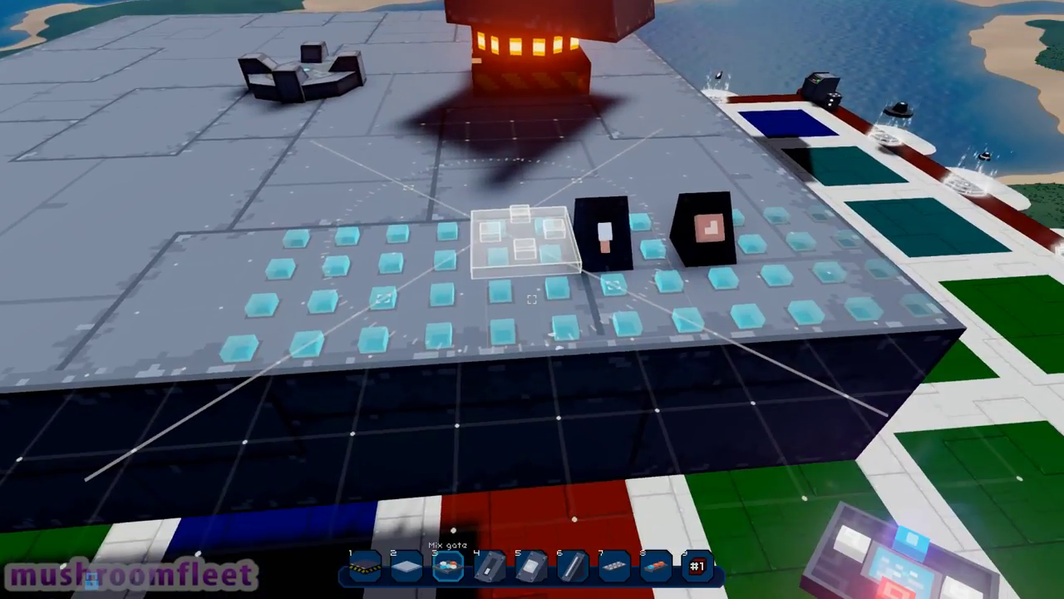
pyautogui.click(516, 235)
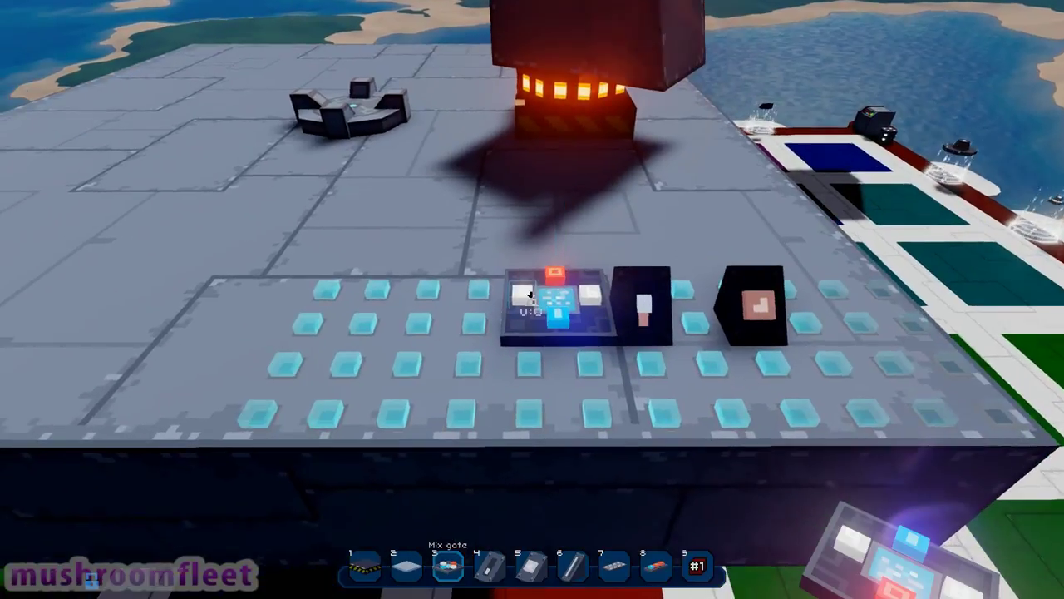
# Set the mix gate's constant to 90 degrees and link it to the rotating brick
pyautogui.press('e')
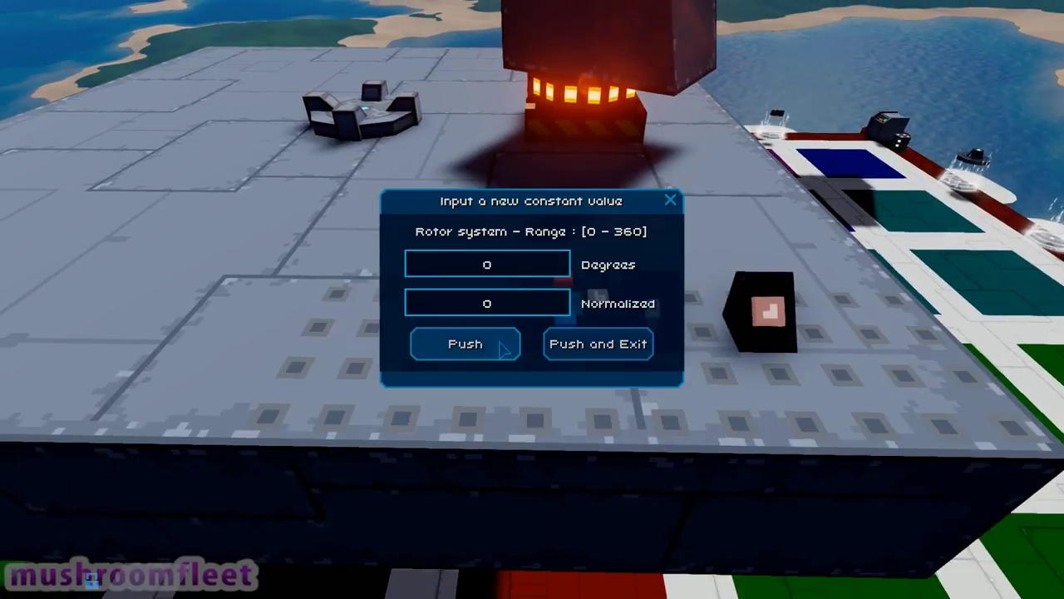
pyautogui.click(573, 343)
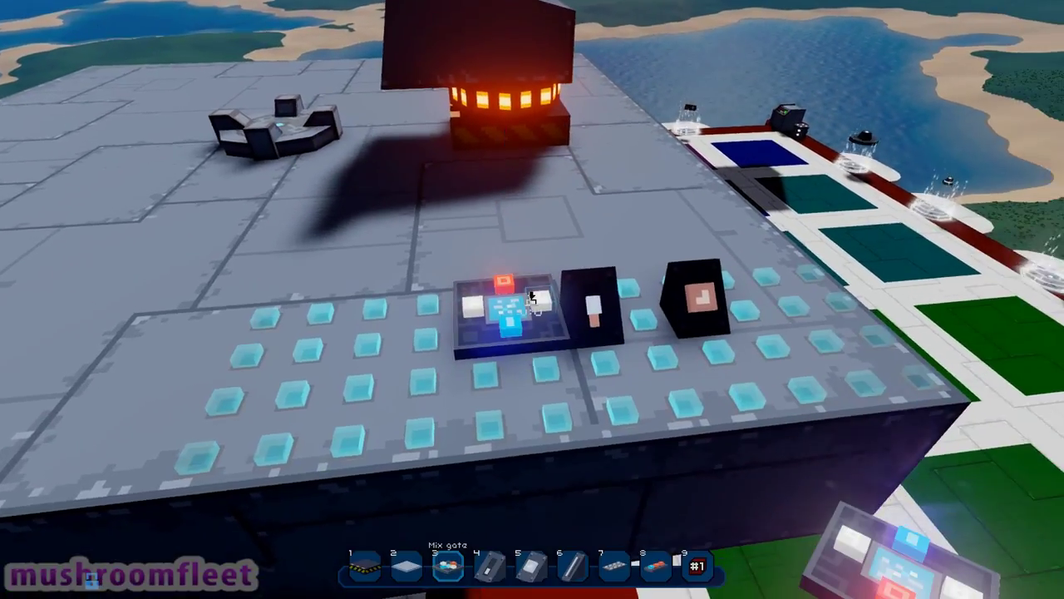
pyautogui.press('q')
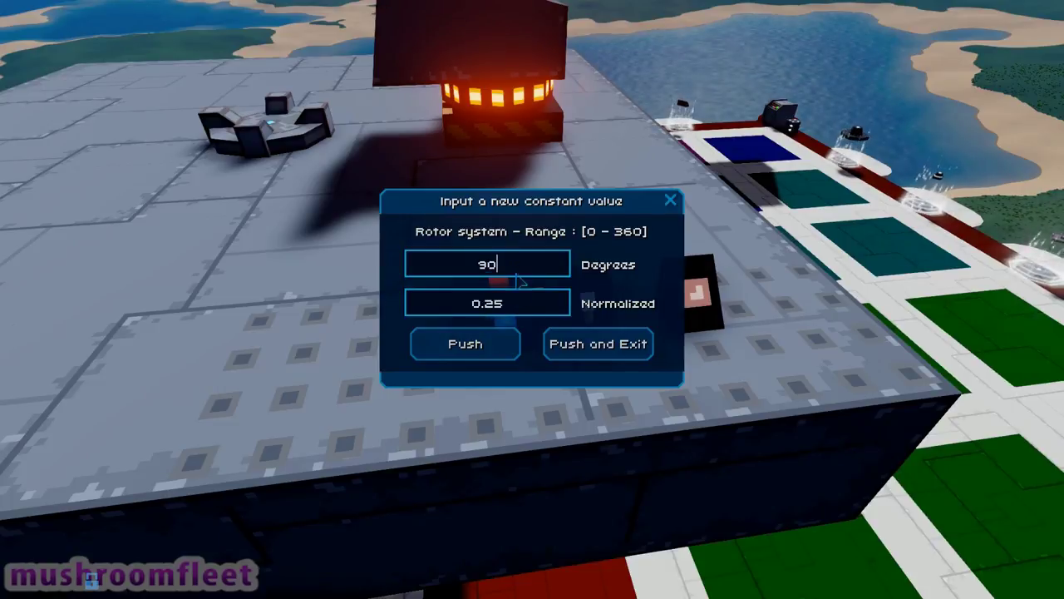
pyautogui.press('Return')
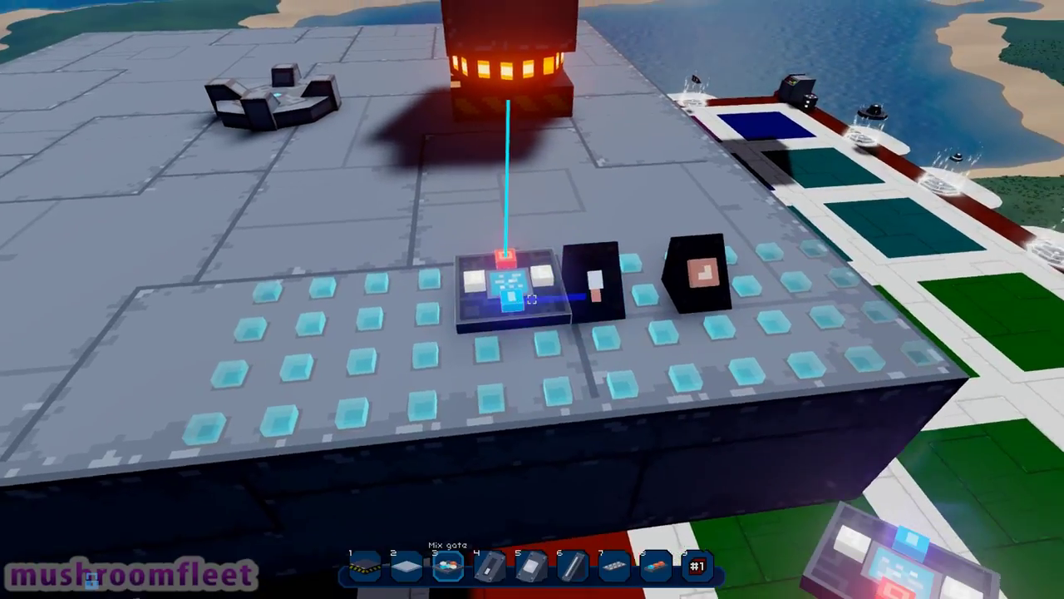
pyautogui.click(532, 299)
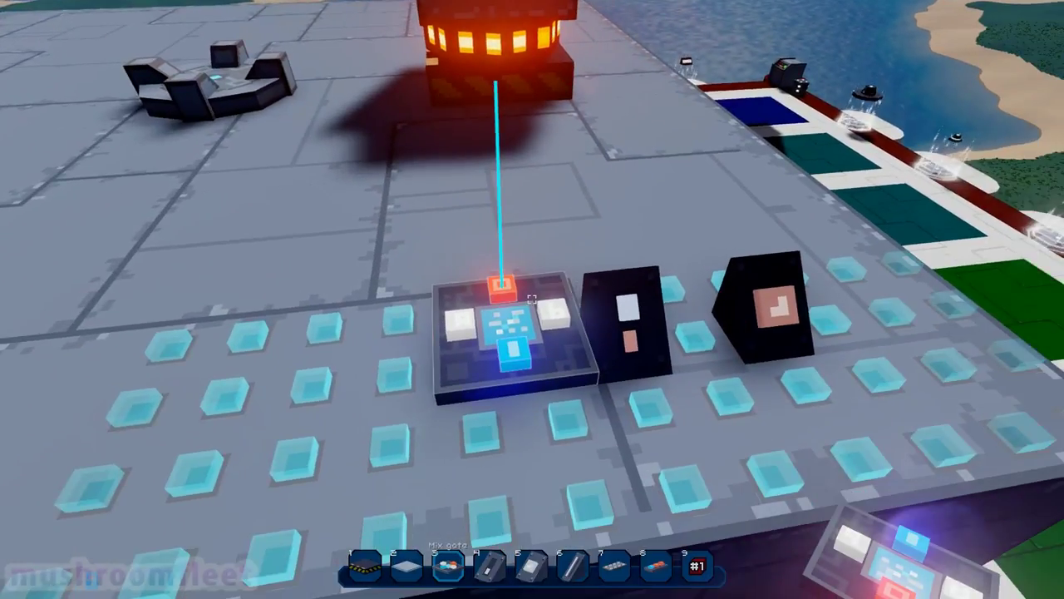
# Retune the mix gate's rotor constant to 45 degrees, then lower it to 1 degree
pyautogui.click(532, 299)
pyautogui.write('45')
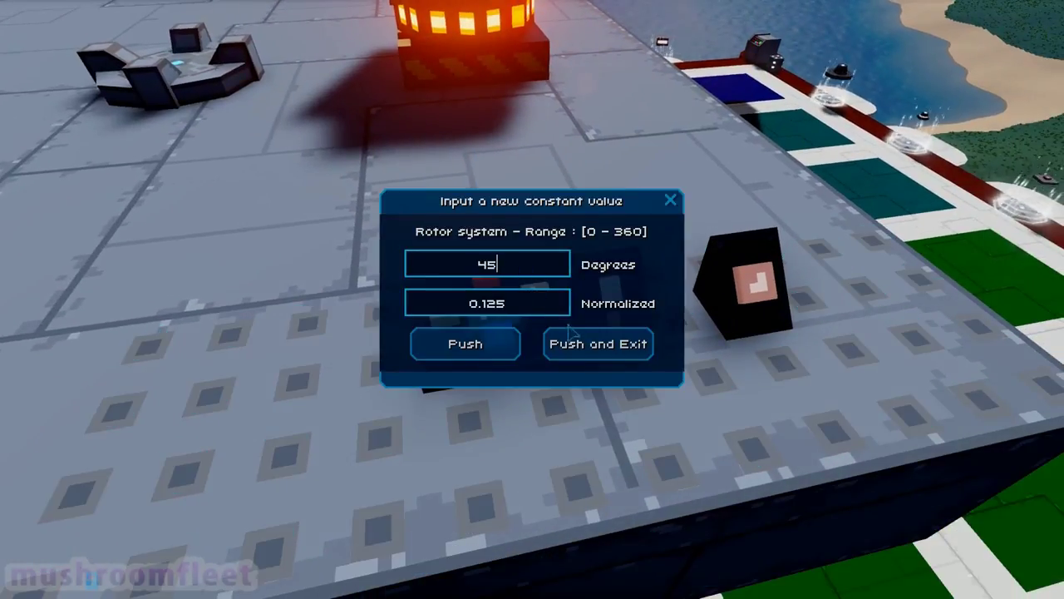
pyautogui.click(570, 332)
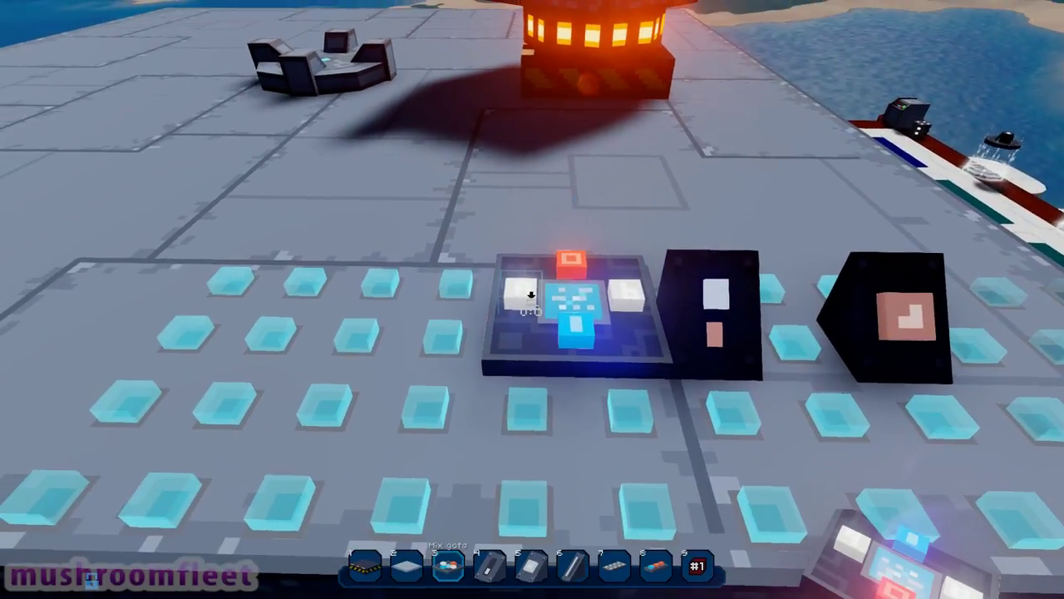
pyautogui.click(531, 294)
pyautogui.click(566, 343)
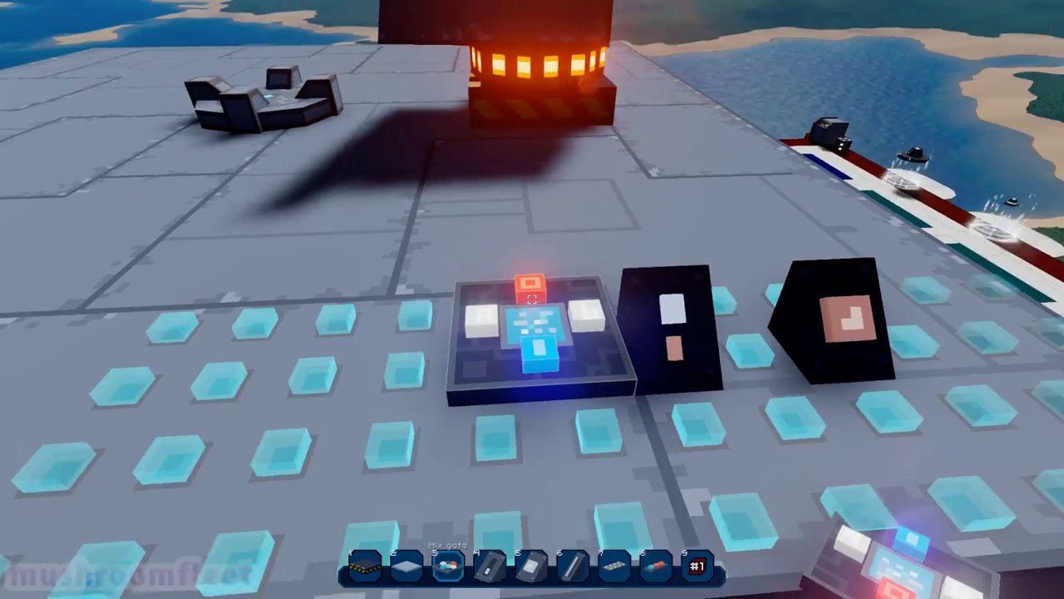
pyautogui.click(537, 306)
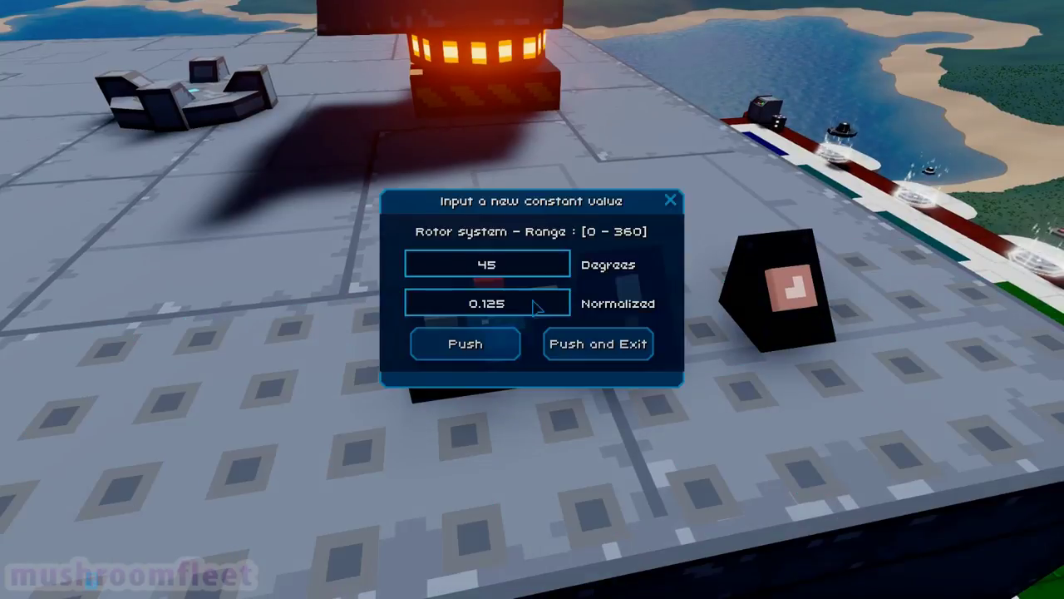
pyautogui.click(575, 337)
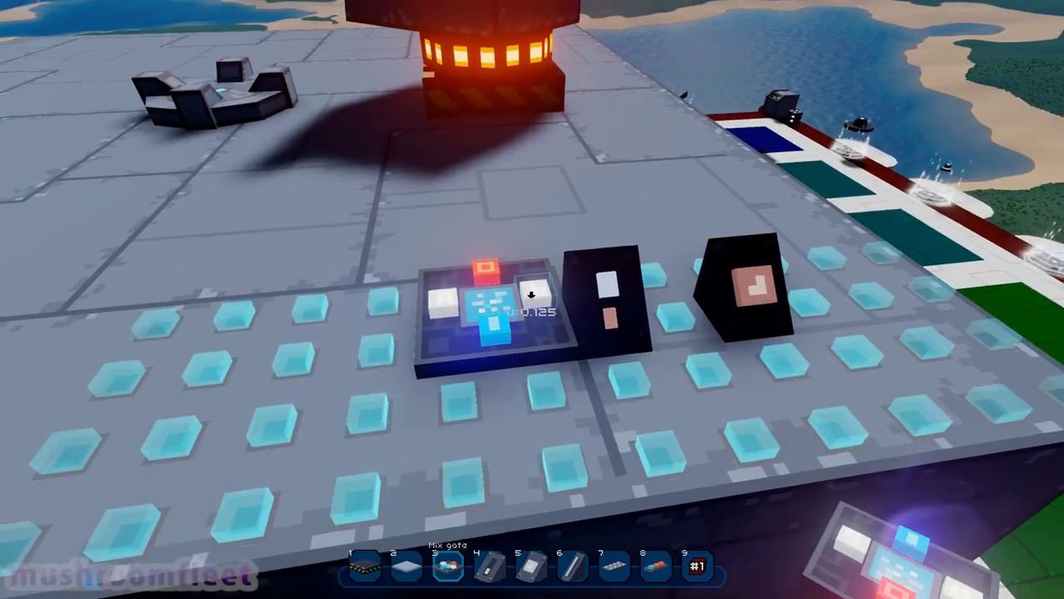
pyautogui.click(531, 294)
pyautogui.write('10')
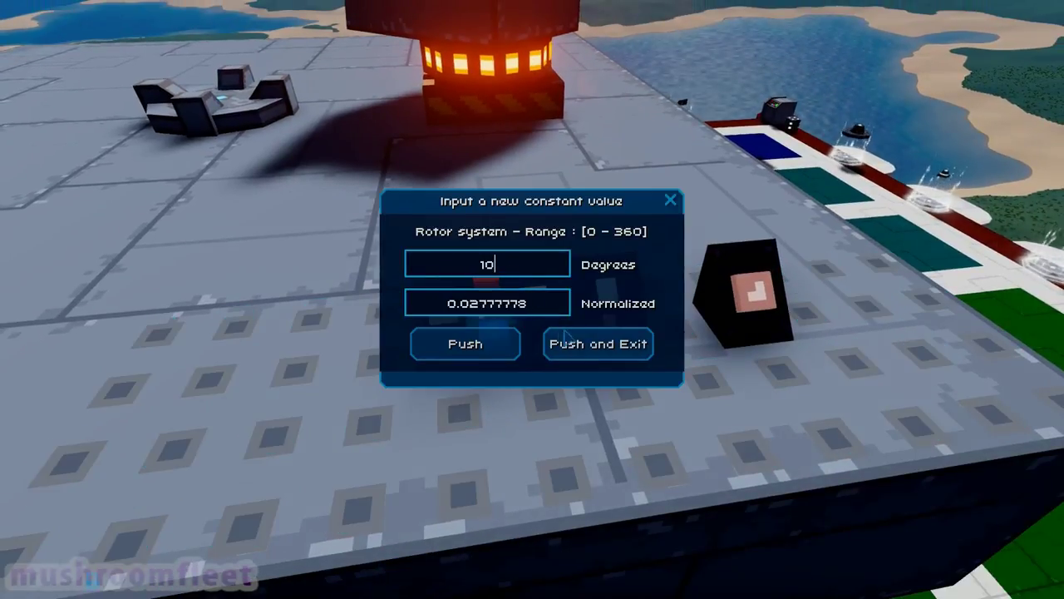
pyautogui.click(566, 337)
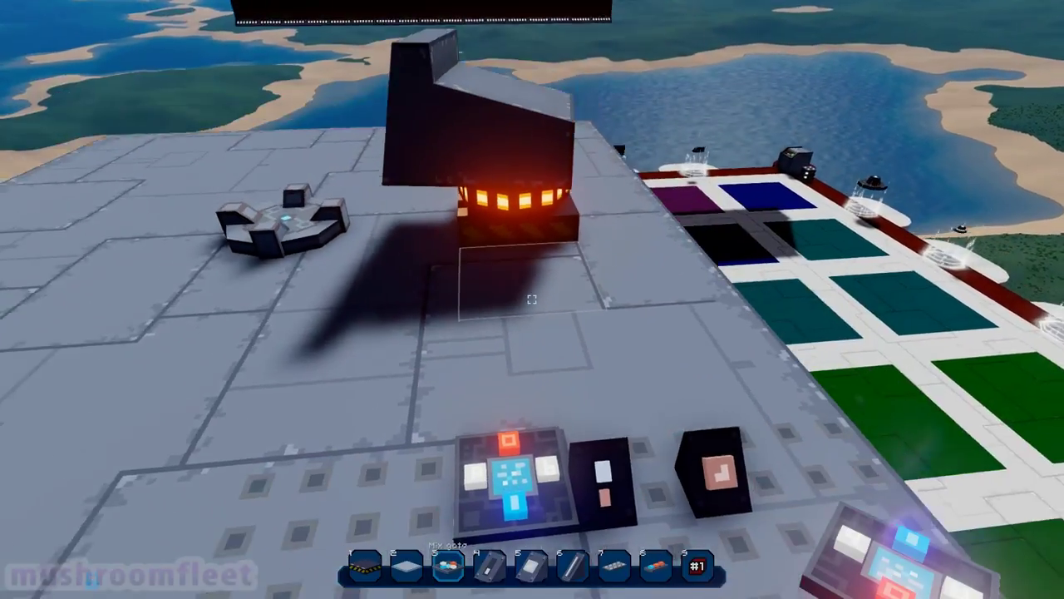
pyautogui.scroll(-5, 531, 299)
pyautogui.scroll(-3, 531, 299)
pyautogui.scroll(-2, 531, 299)
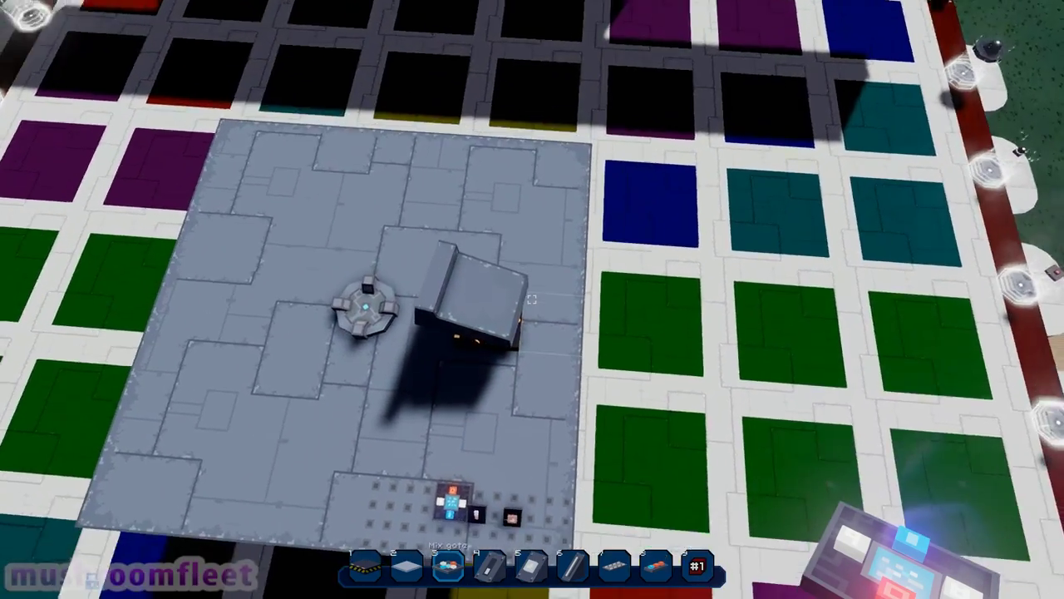
pyautogui.scroll(5, 531, 299)
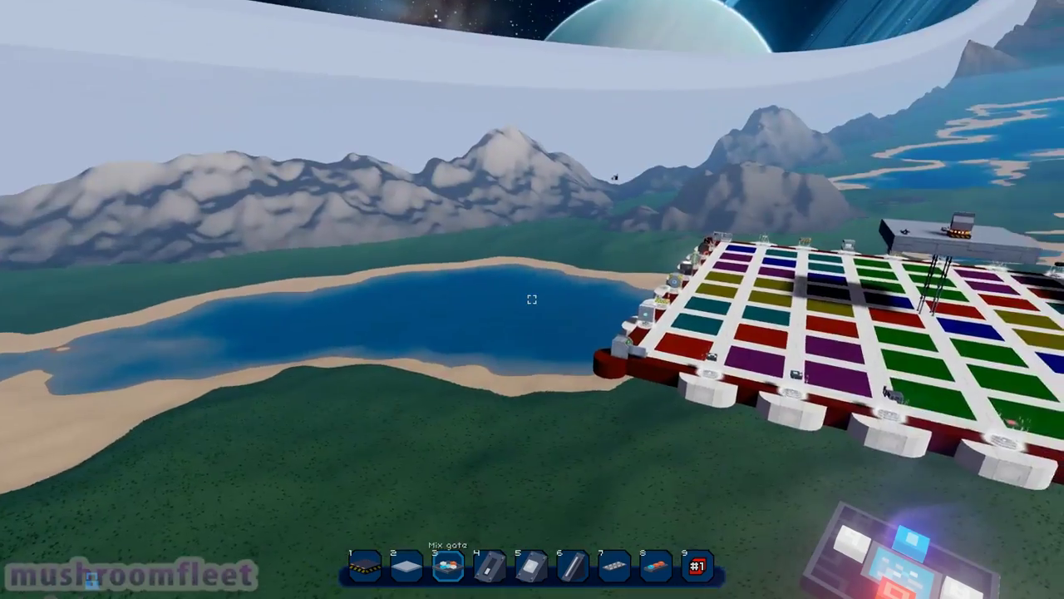
# Fly back over the gate board and wire the mix gate's output to the adjacent dark block
pyautogui.press('w')
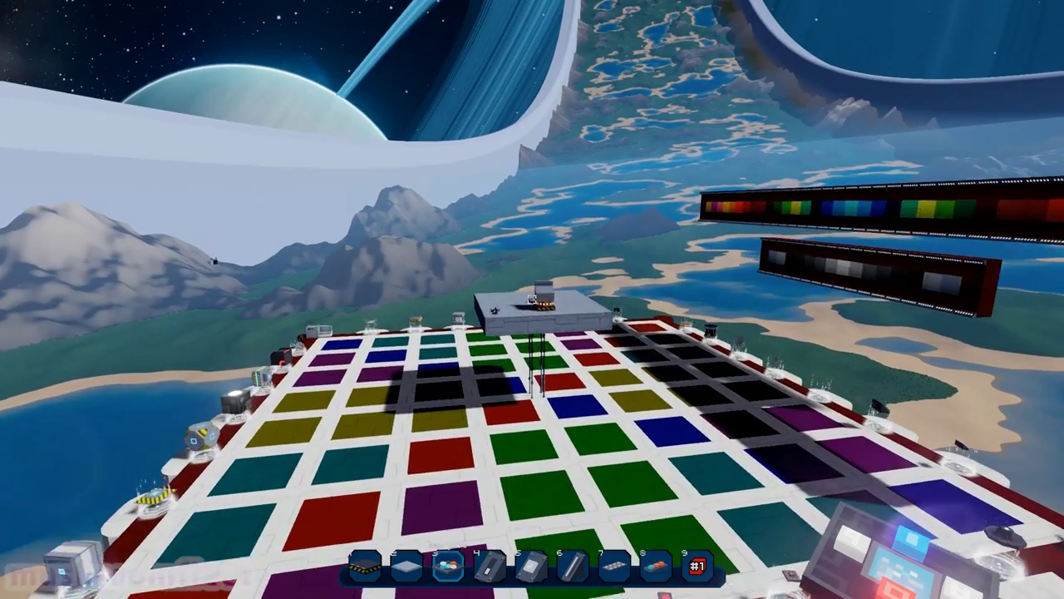
pyautogui.press('w')
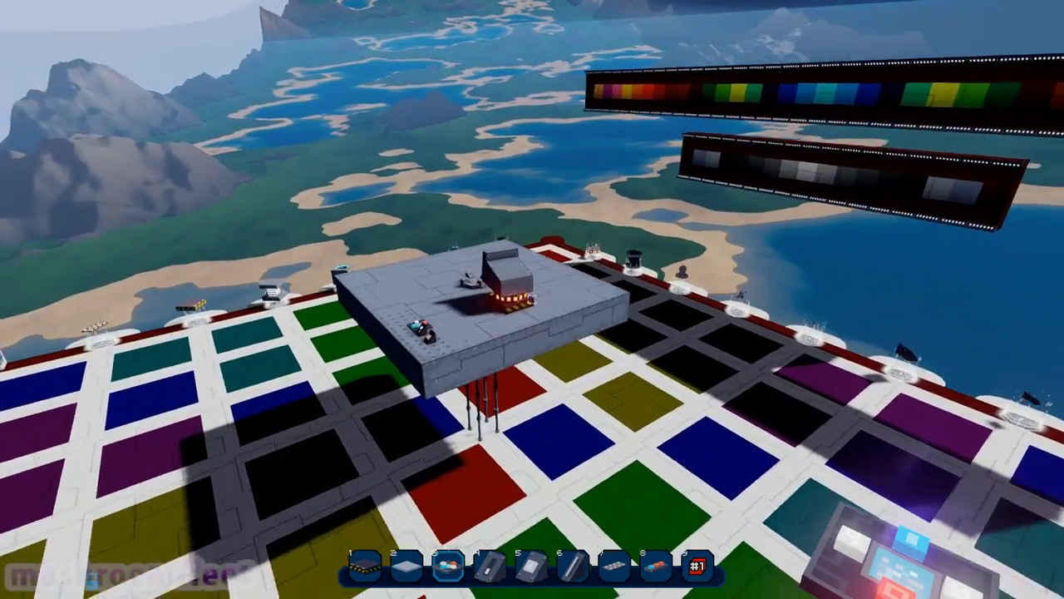
pyautogui.press('w')
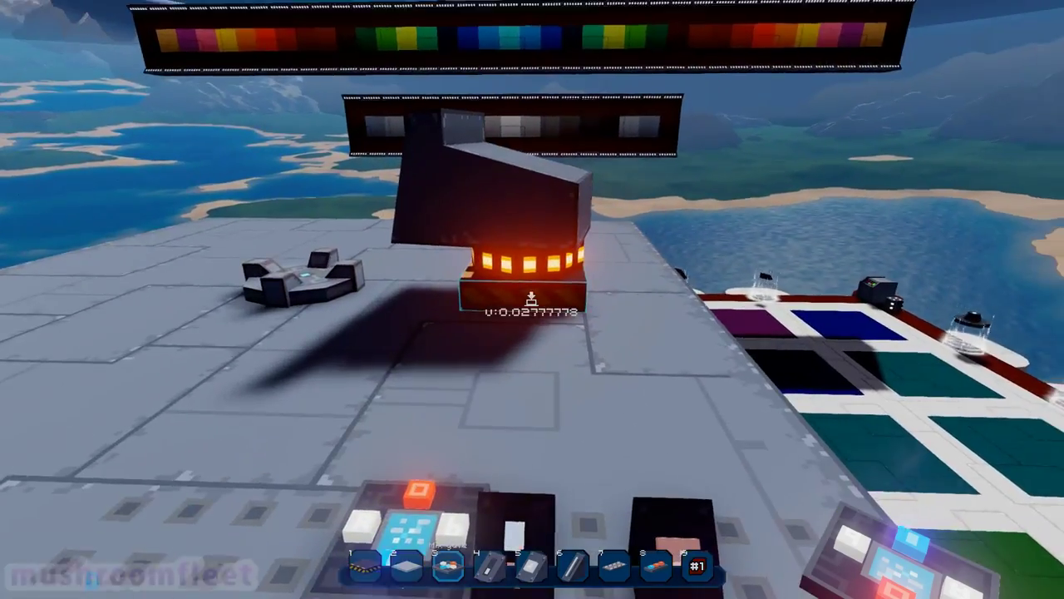
pyautogui.press('space')
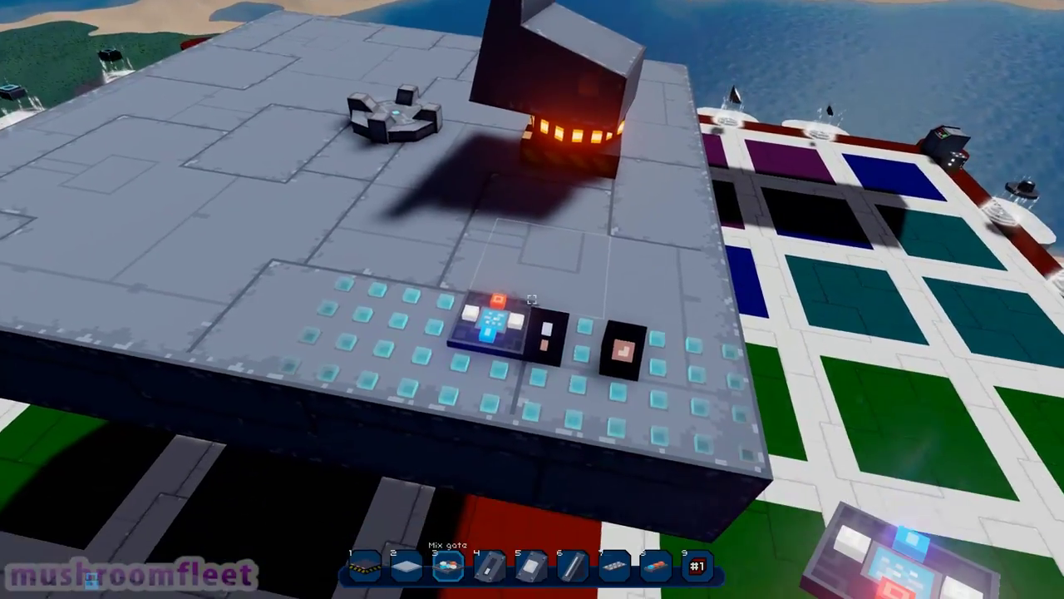
pyautogui.click(490, 291)
pyautogui.click(532, 308)
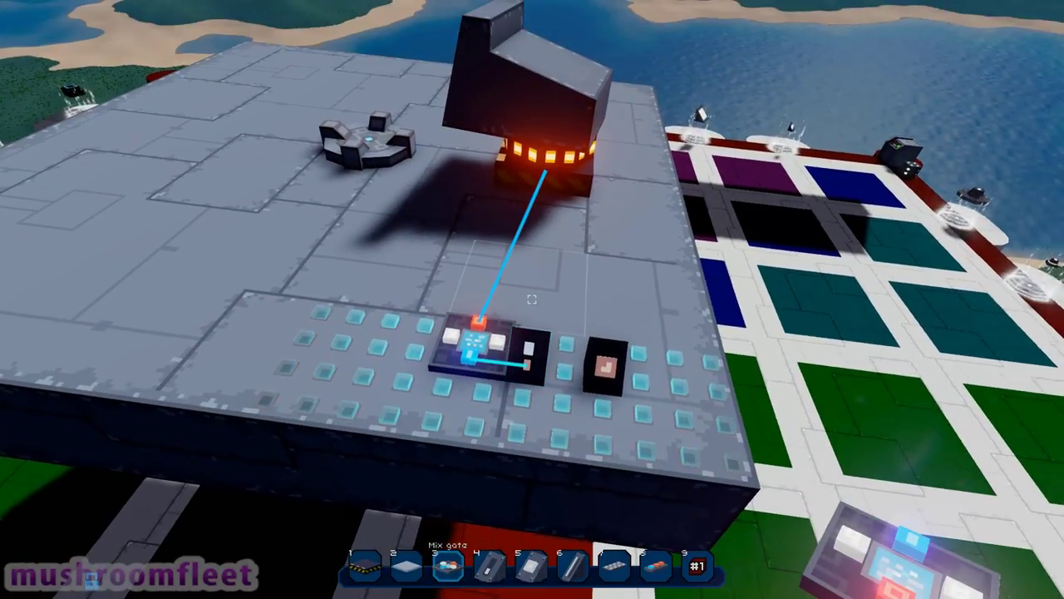
pyautogui.press('1')
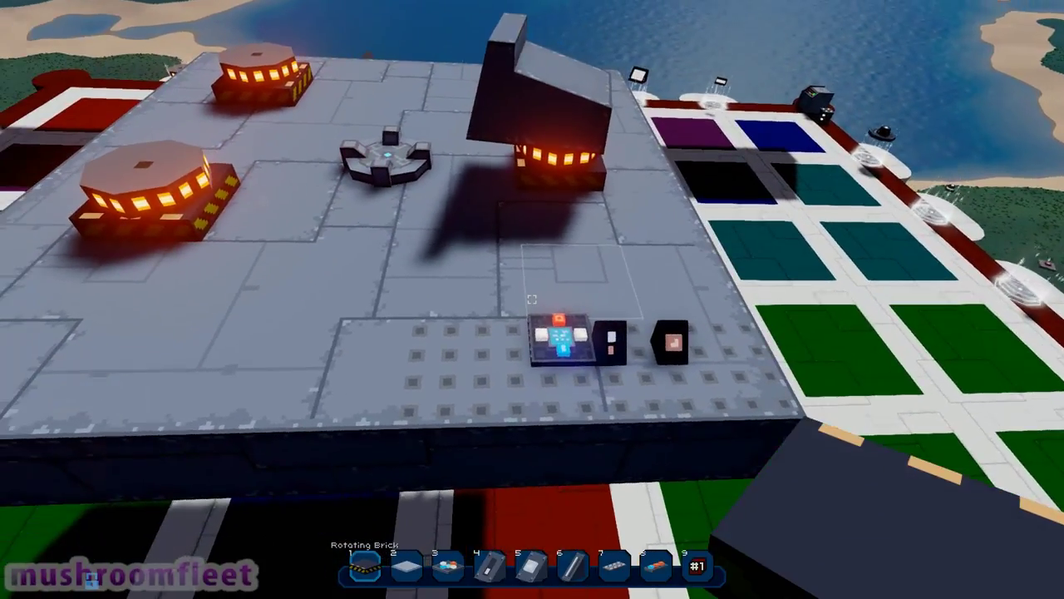
# Choose the Quad Link gate from Logical Components and place it left of the mix gate
pyautogui.press('e')
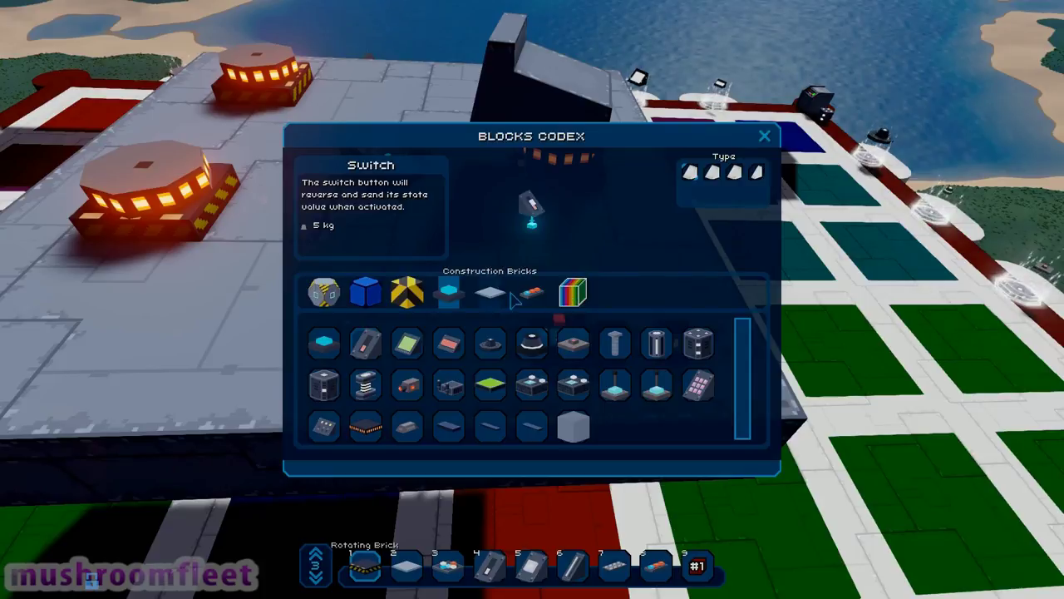
pyautogui.click(530, 293)
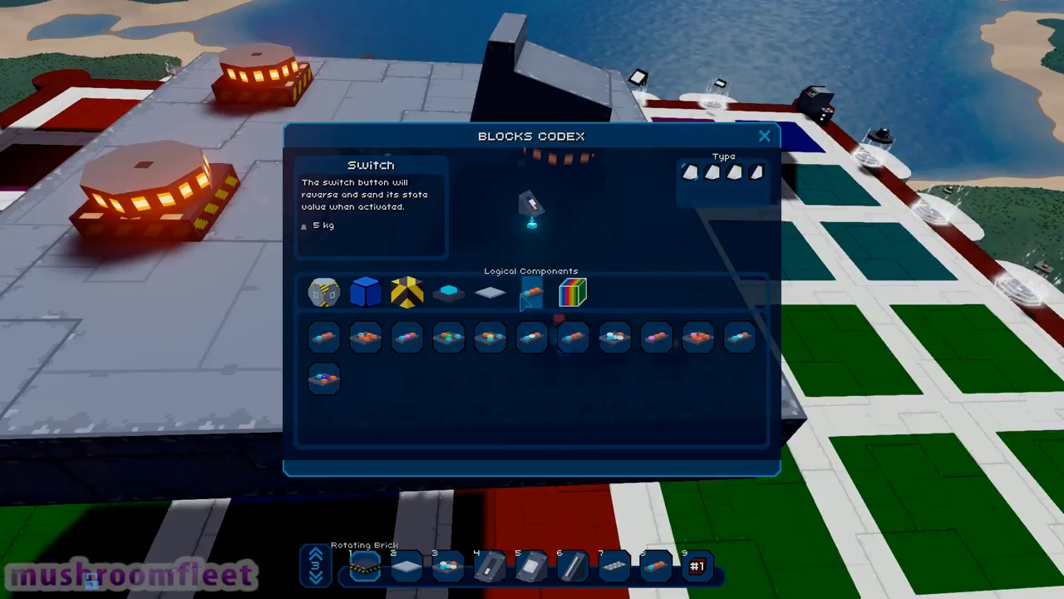
pyautogui.click(374, 349)
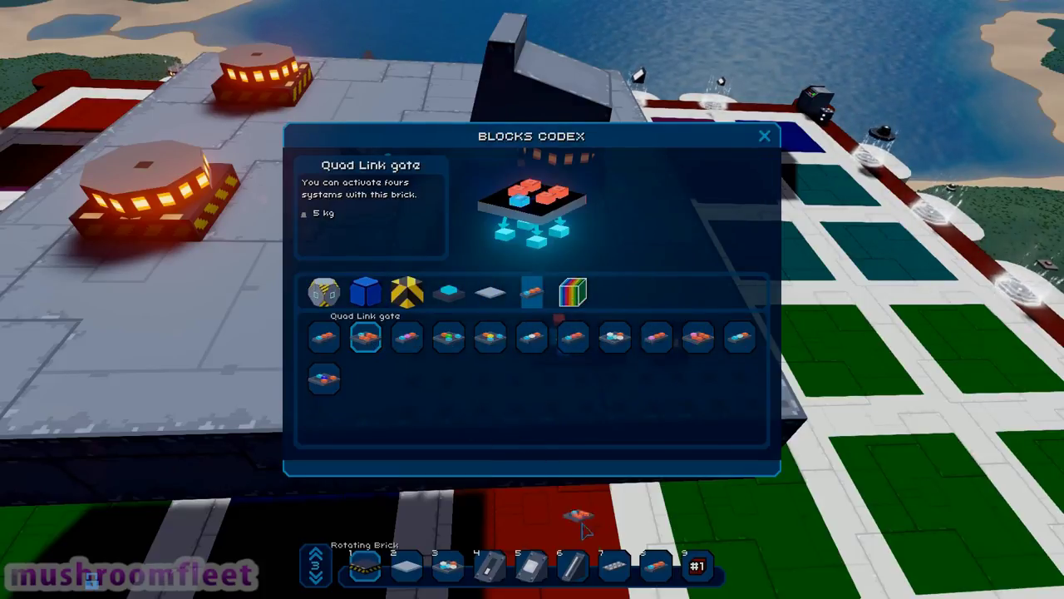
pyautogui.press('Escape')
pyautogui.press('Escape')
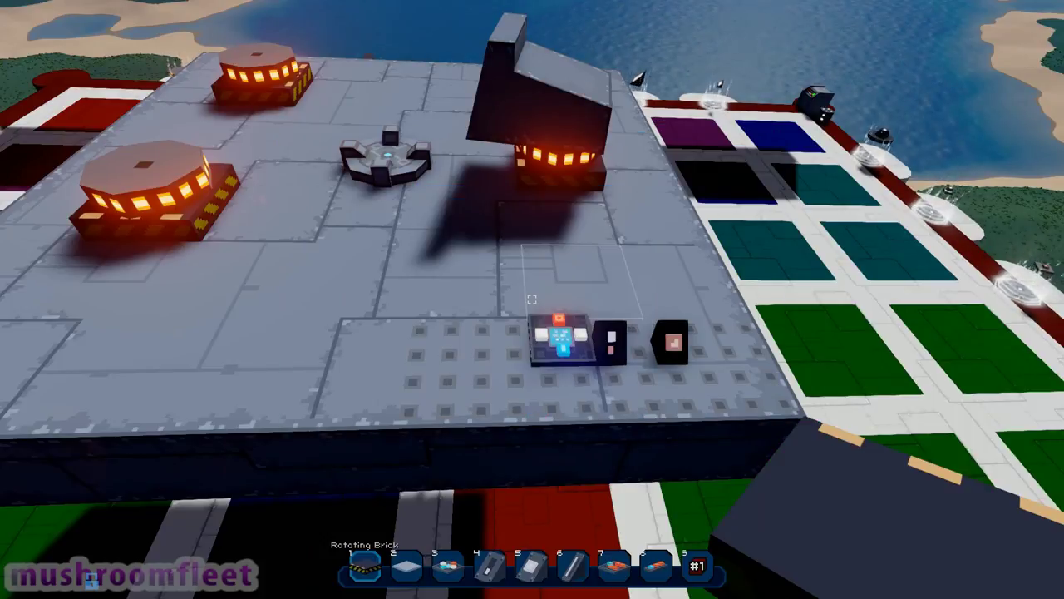
pyautogui.press('w')
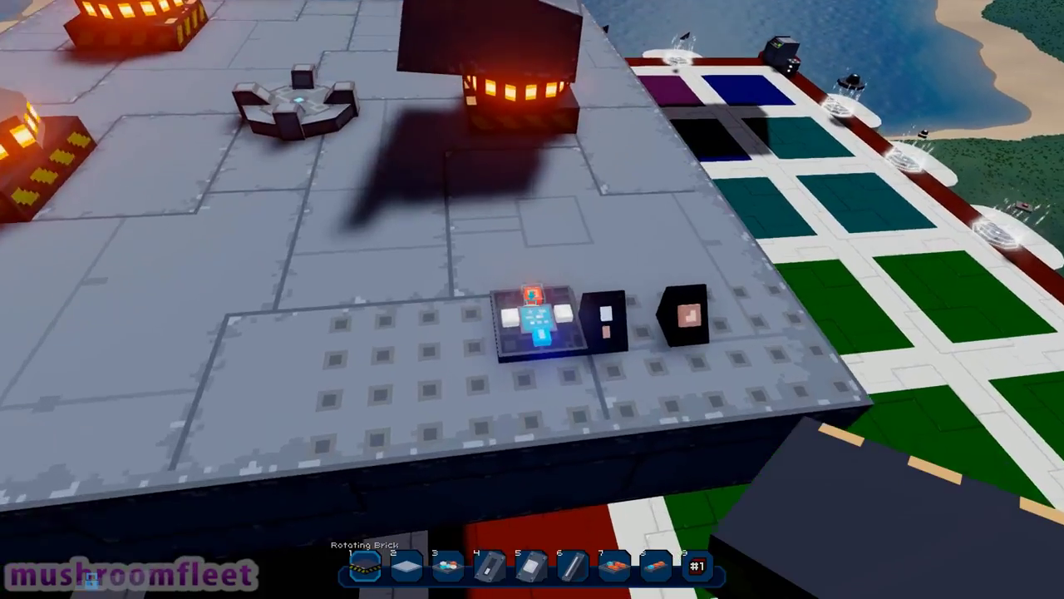
pyautogui.scroll(-2, 532, 294)
pyautogui.scroll(-3, 531, 294)
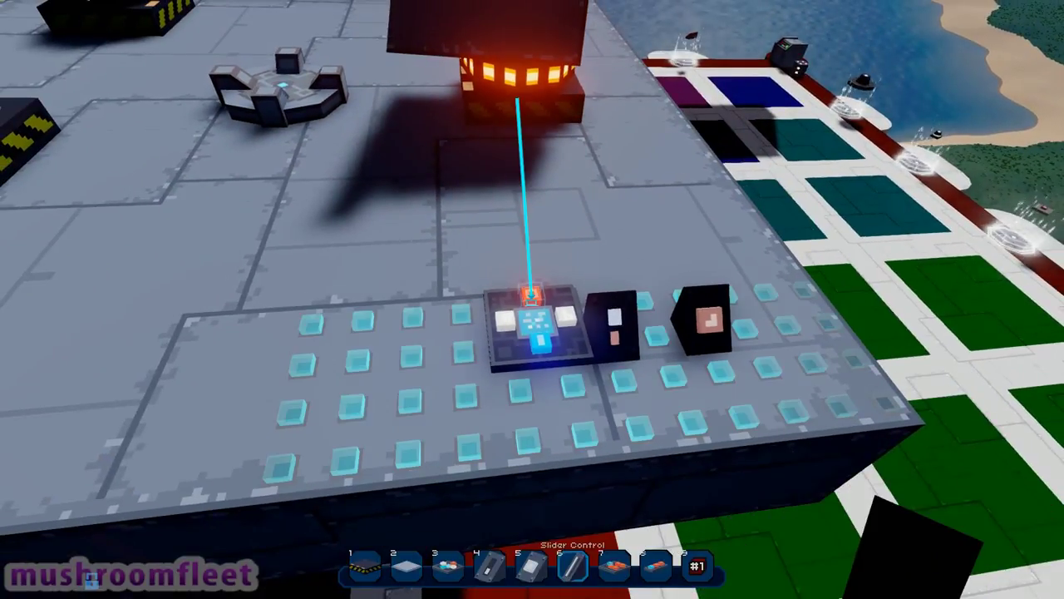
pyautogui.scroll(-1, 532, 299)
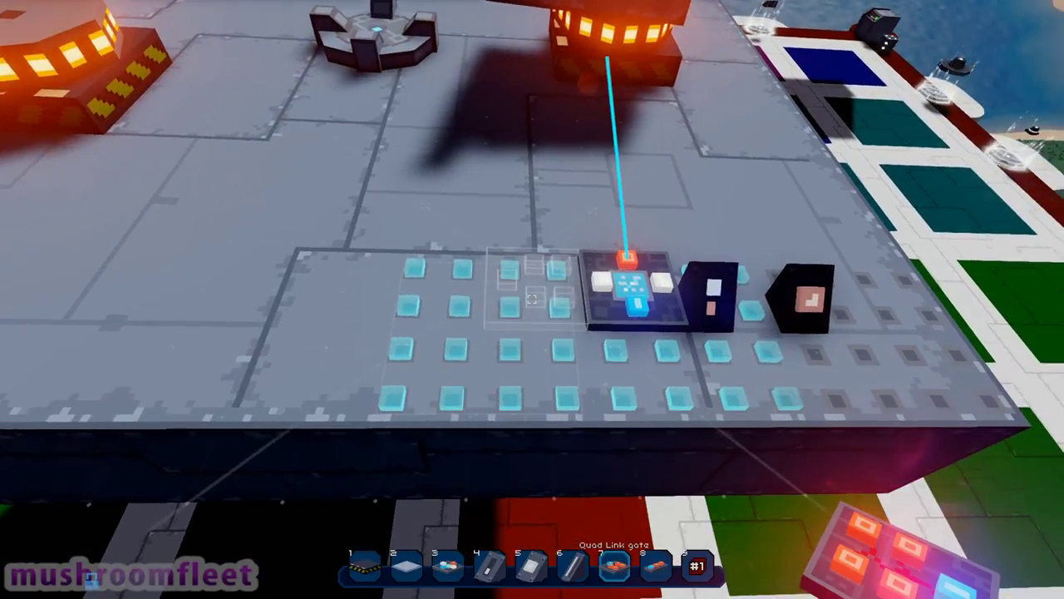
pyautogui.click(531, 295)
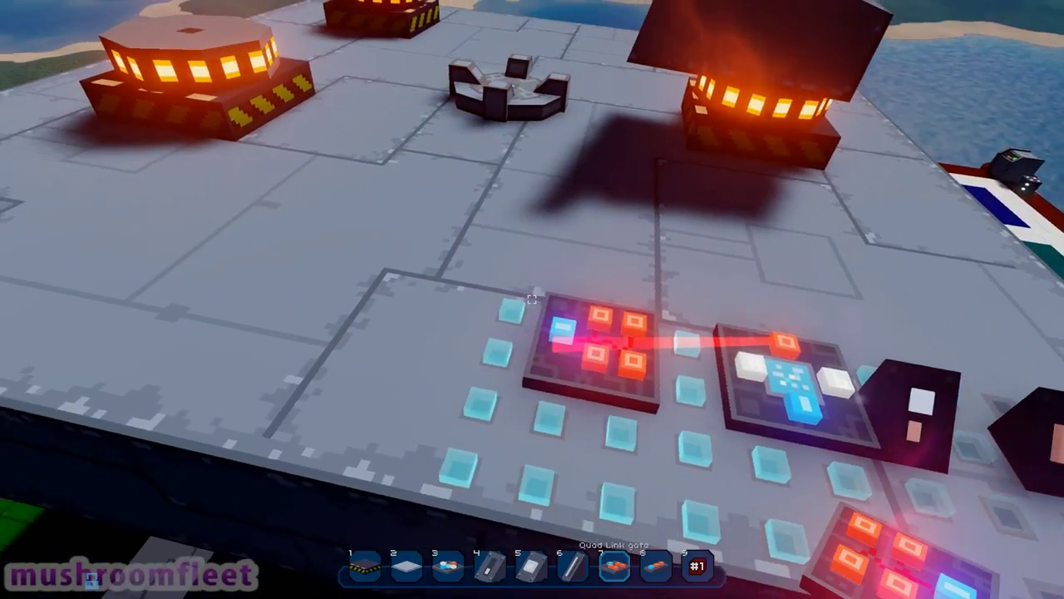
# Link the Quad Link gate's blue node into the mix gate, then drop the leftover link preview
pyautogui.click(532, 297)
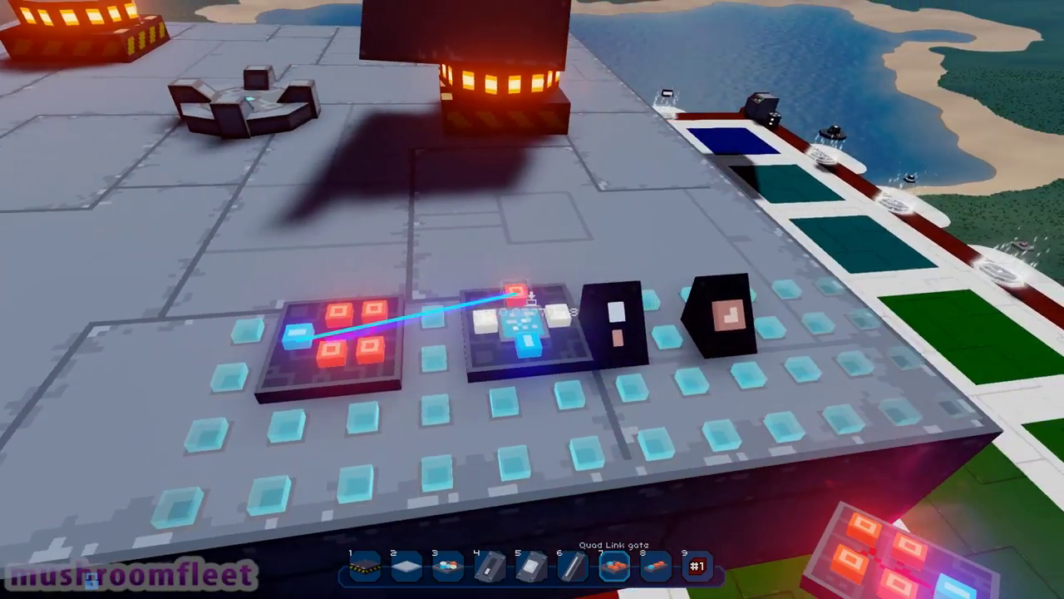
pyautogui.click(532, 297)
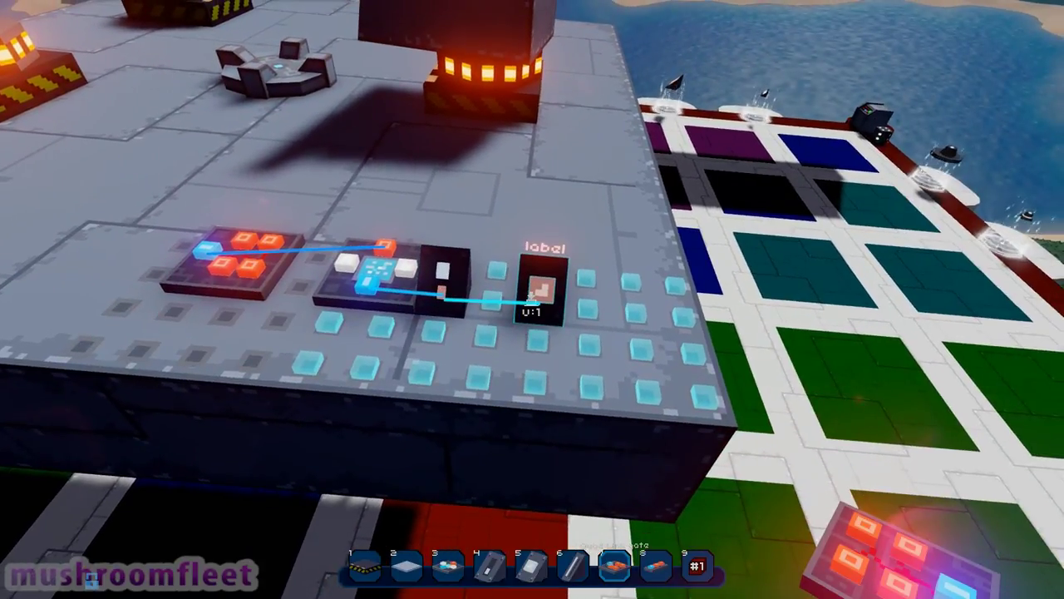
pyautogui.moveTo(532, 295)
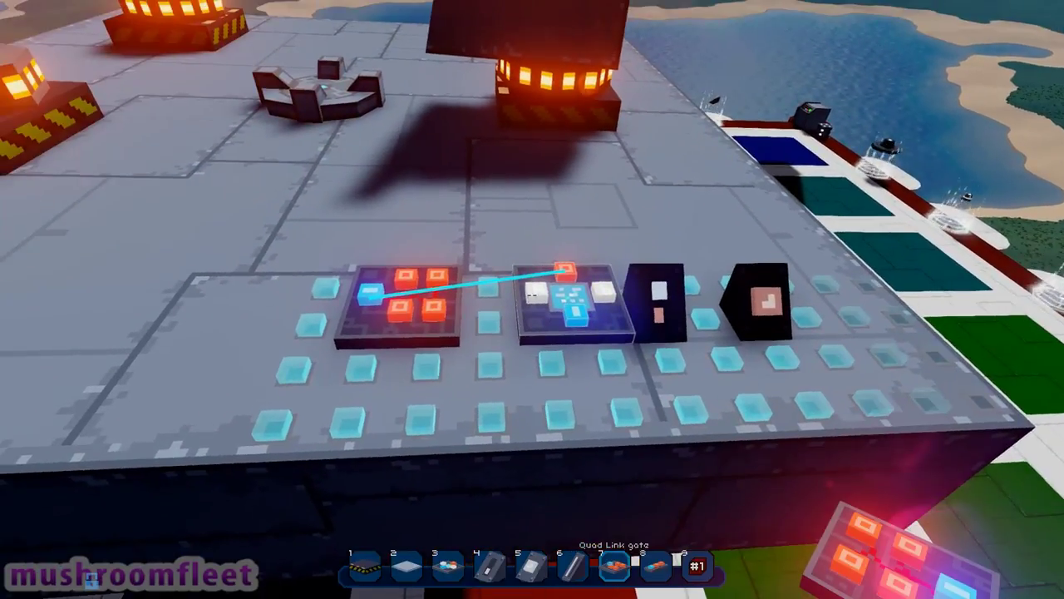
pyautogui.click(534, 294)
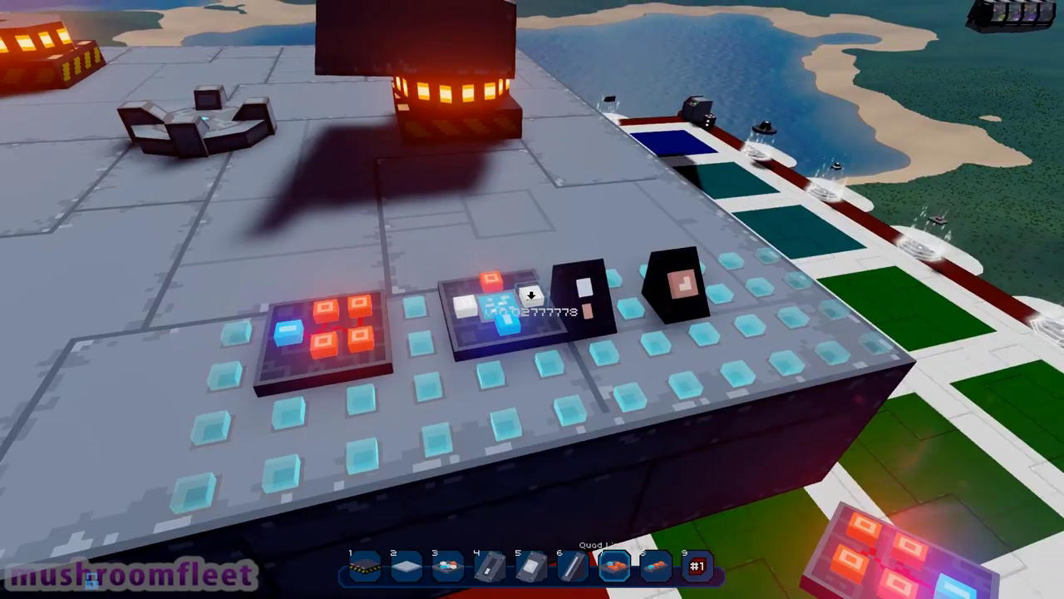
# Open and close the gate's constant value dialog twice, leaving it unchanged
pyautogui.click(531, 294)
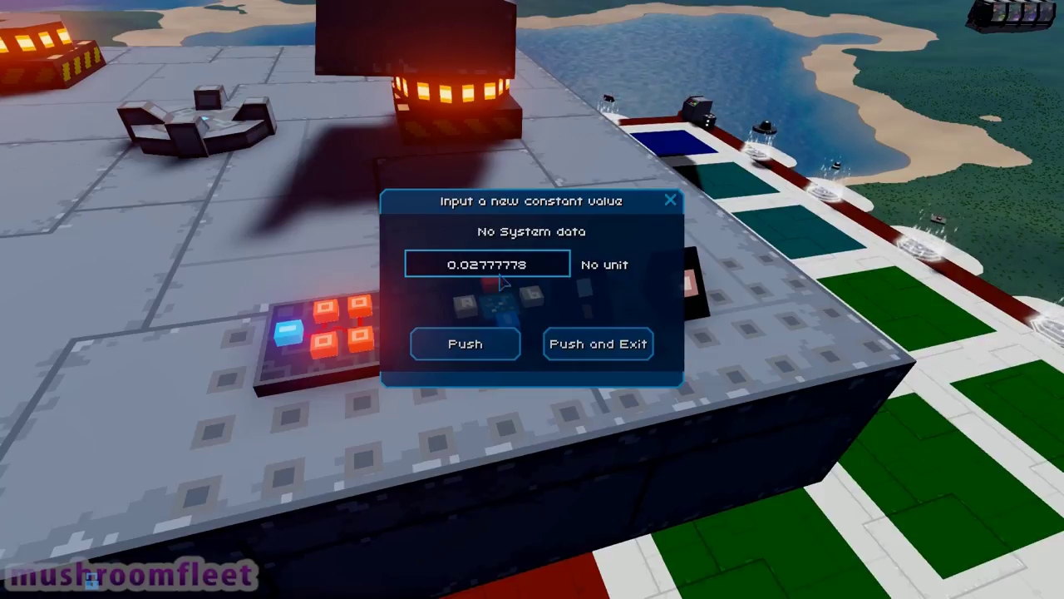
pyautogui.click(672, 204)
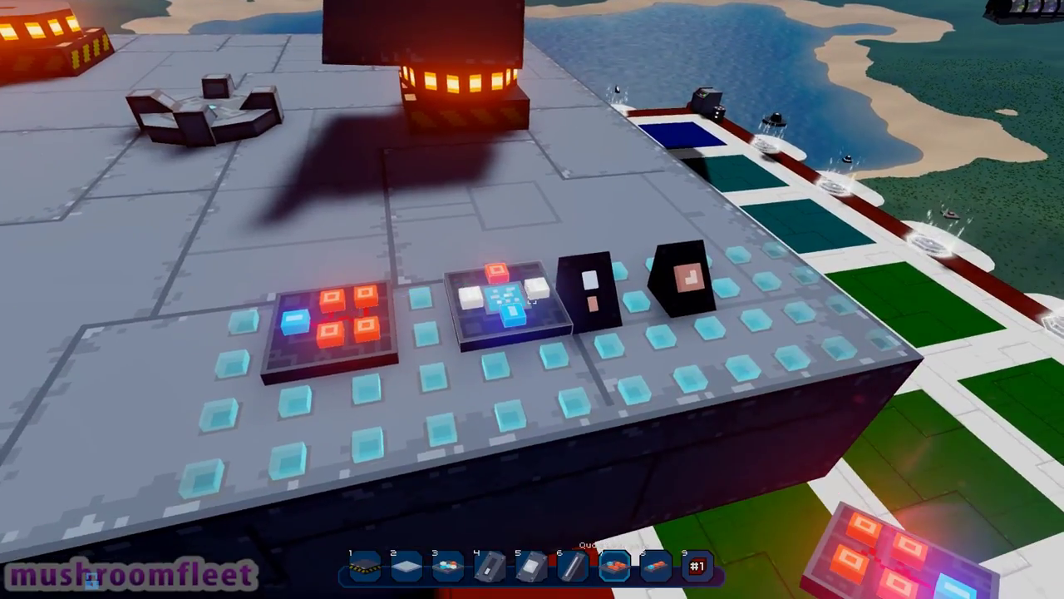
pyautogui.press('e')
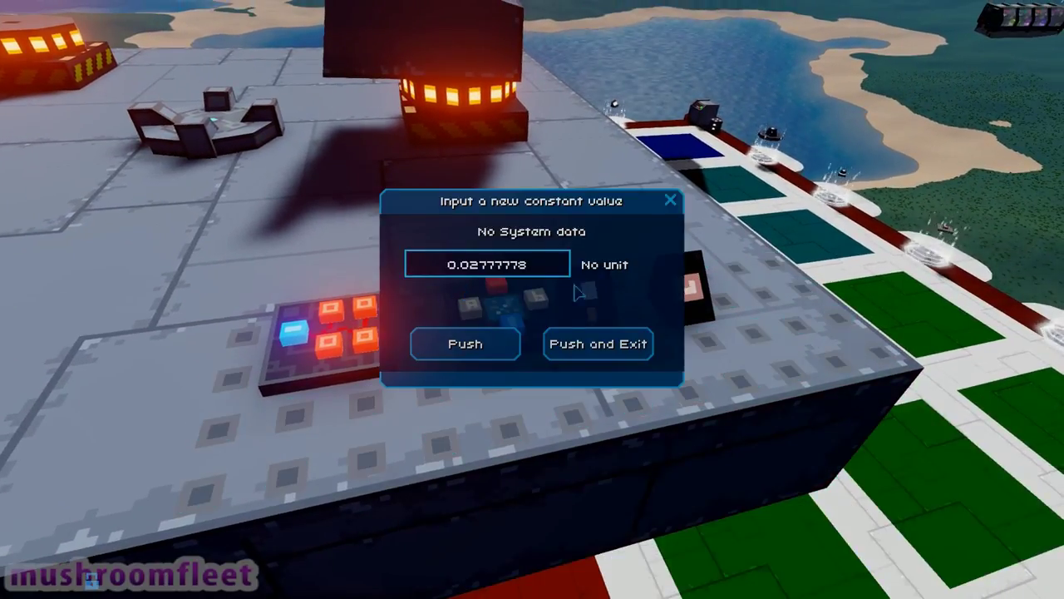
pyautogui.click(672, 202)
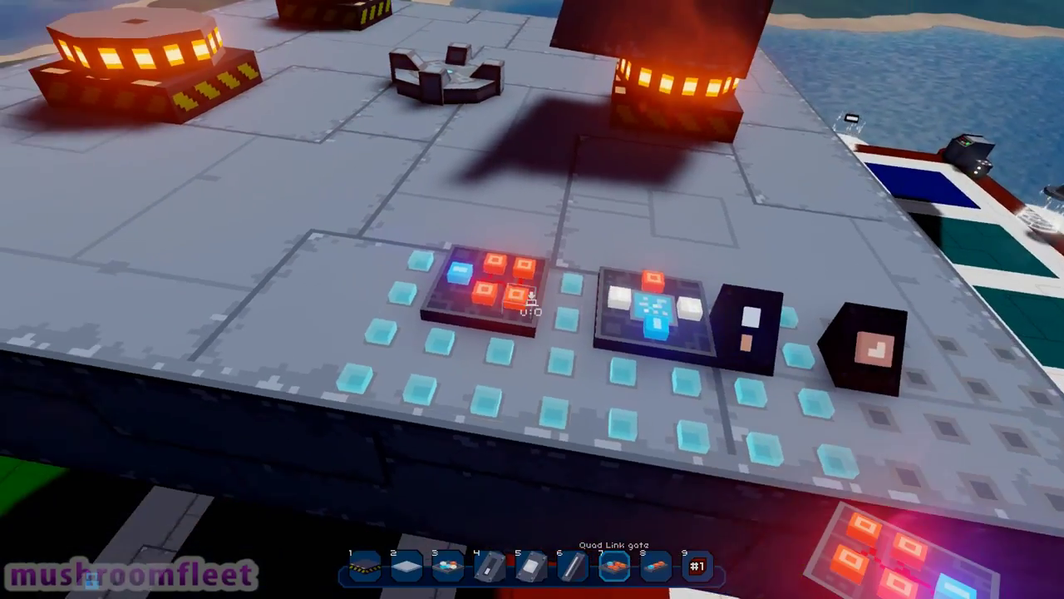
# Link the Quad Link gate's blue block into the middle mix gate
pyautogui.click(531, 296)
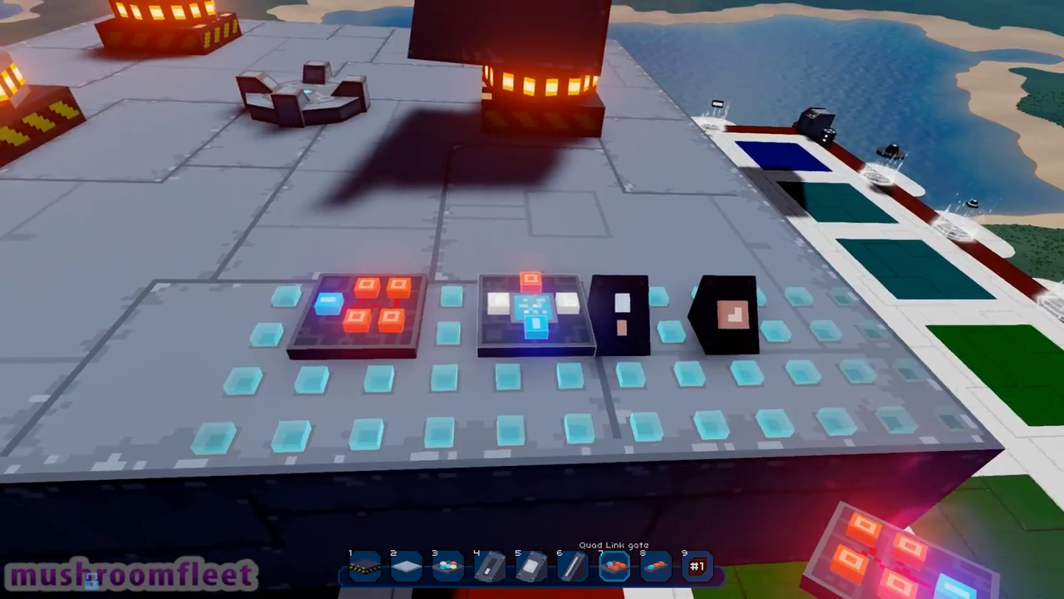
pyautogui.press('e')
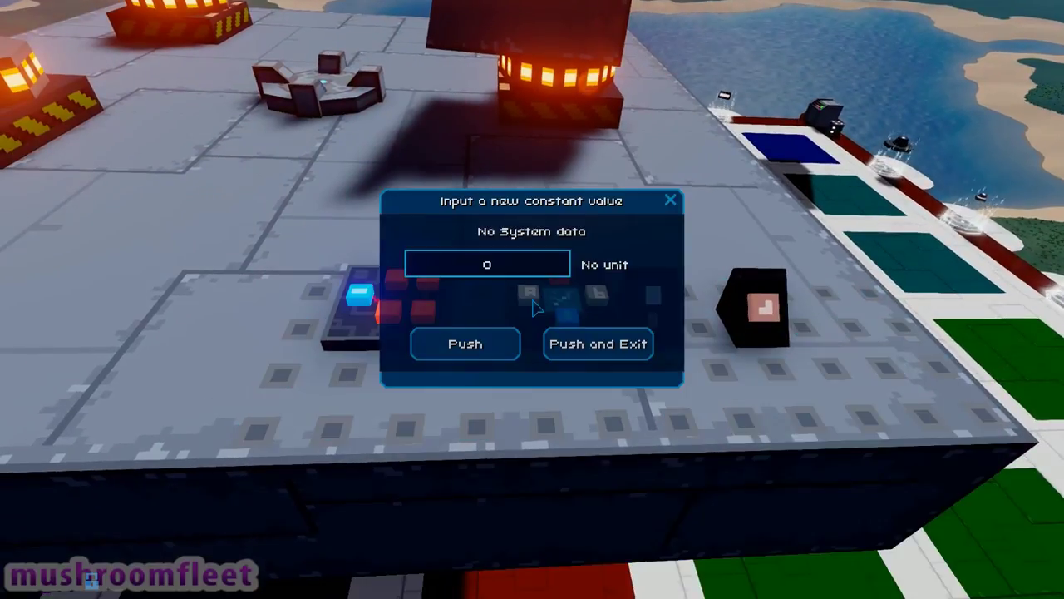
pyautogui.click(672, 201)
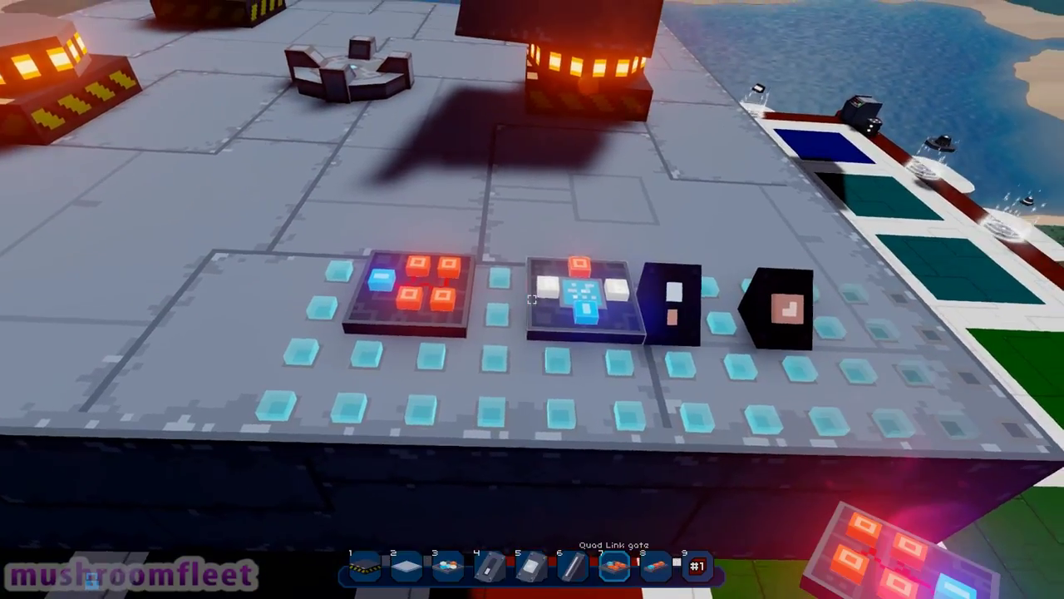
pyautogui.click(532, 299)
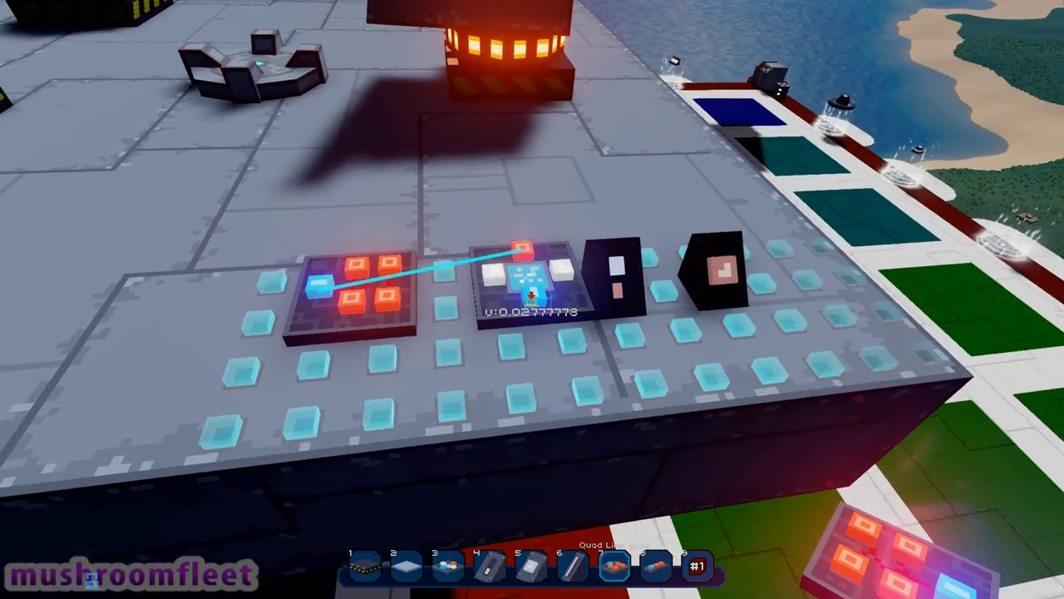
pyautogui.press('a')
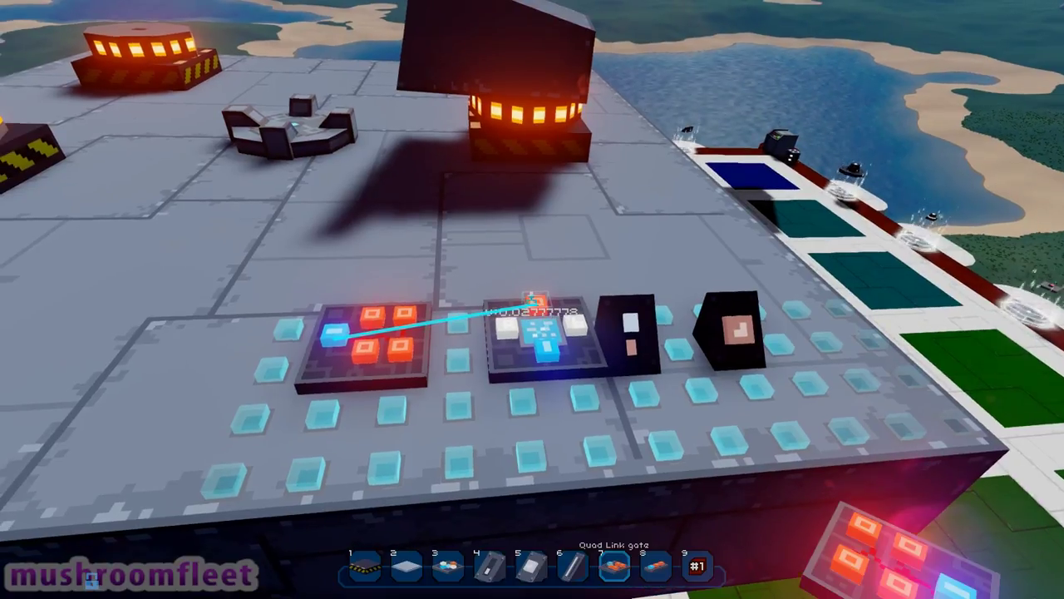
# Move to the gate board and link the Quad Link gate to a glowing rotating brick
pyautogui.press('a')
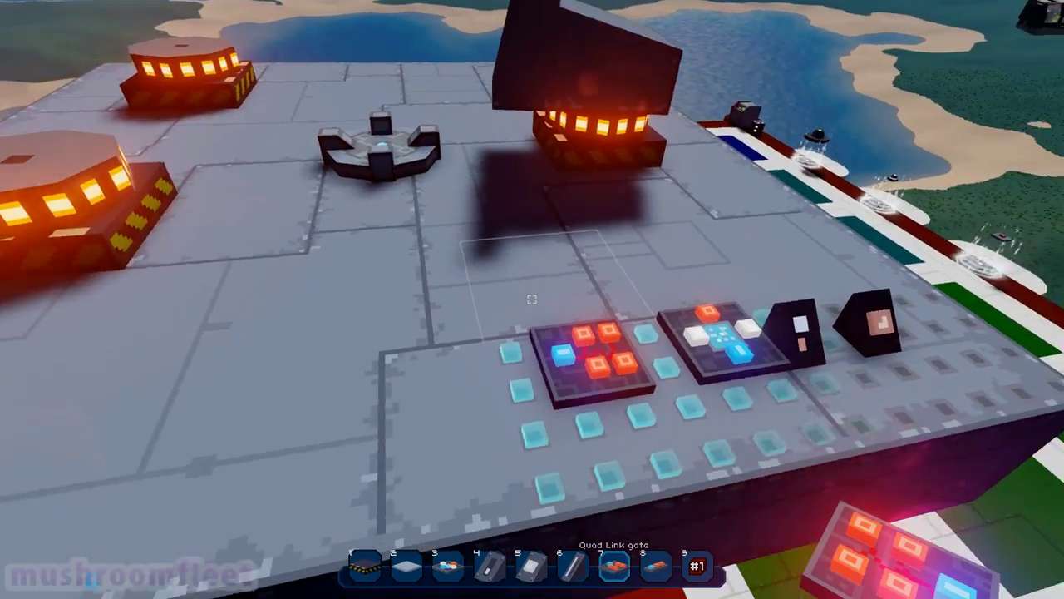
pyautogui.press('s')
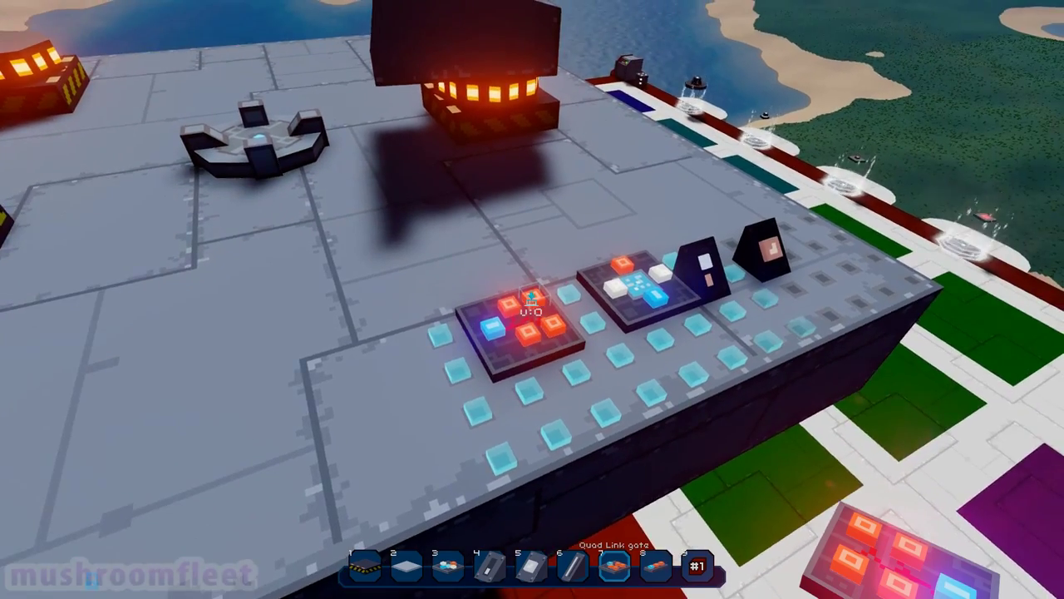
pyautogui.click(531, 306)
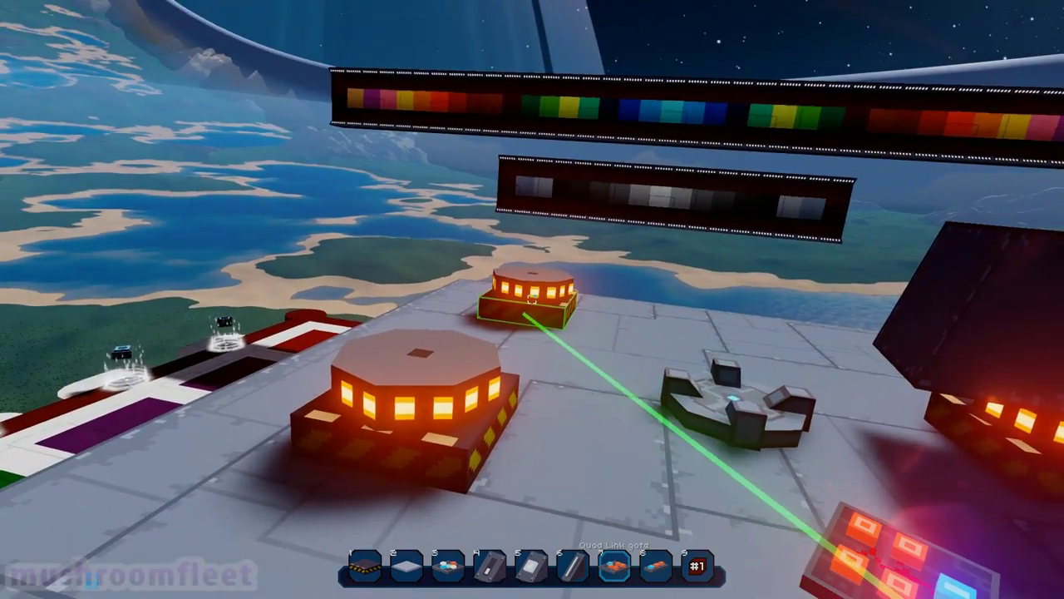
pyautogui.click(531, 305)
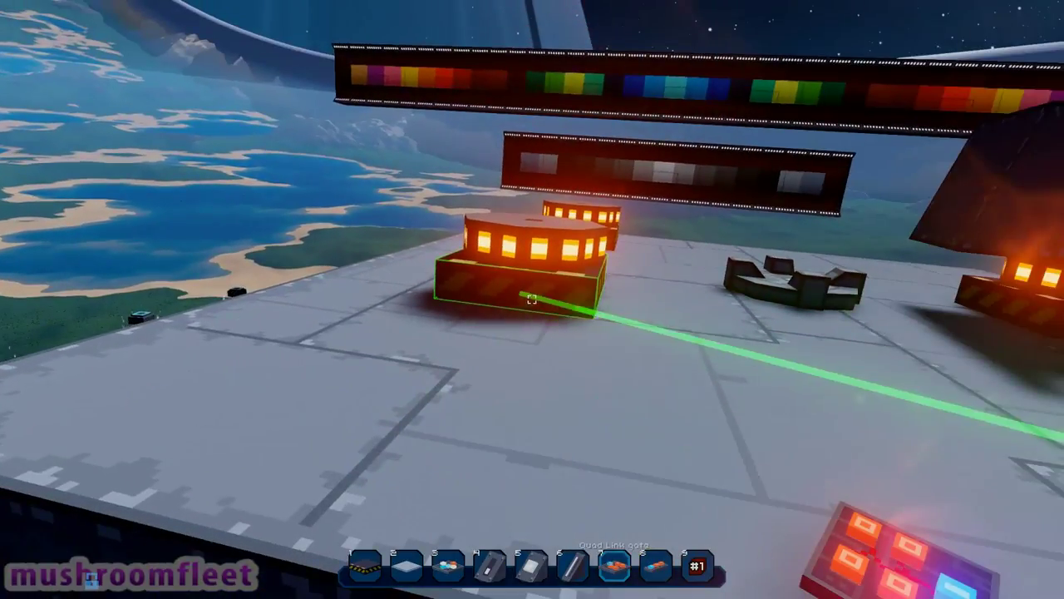
# Place an angled hull wedge block on top of the glowing rotating bricks
pyautogui.press('q')
pyautogui.press('q')
pyautogui.press('q')
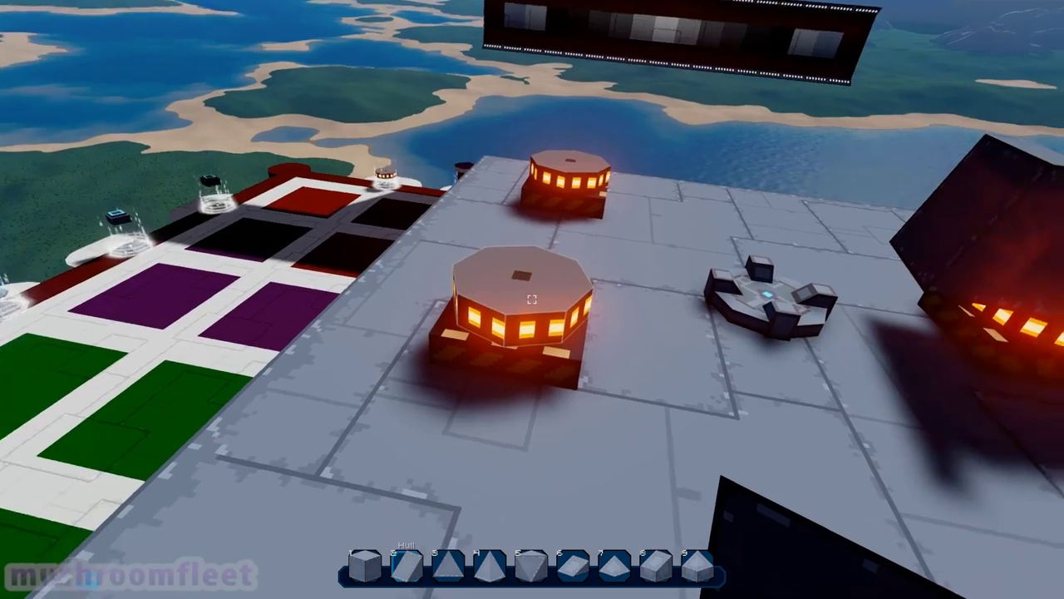
pyautogui.scroll(-1, 532, 299)
pyautogui.click(532, 299)
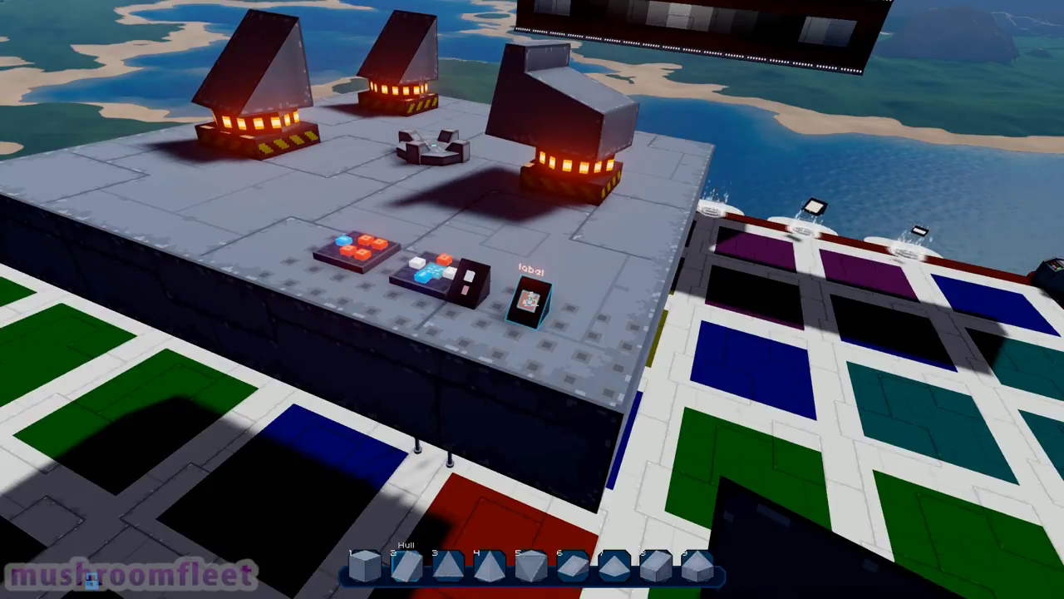
# Check the Blocks Codex, then select the Not gate from logic slot 8
pyautogui.press('Tab')
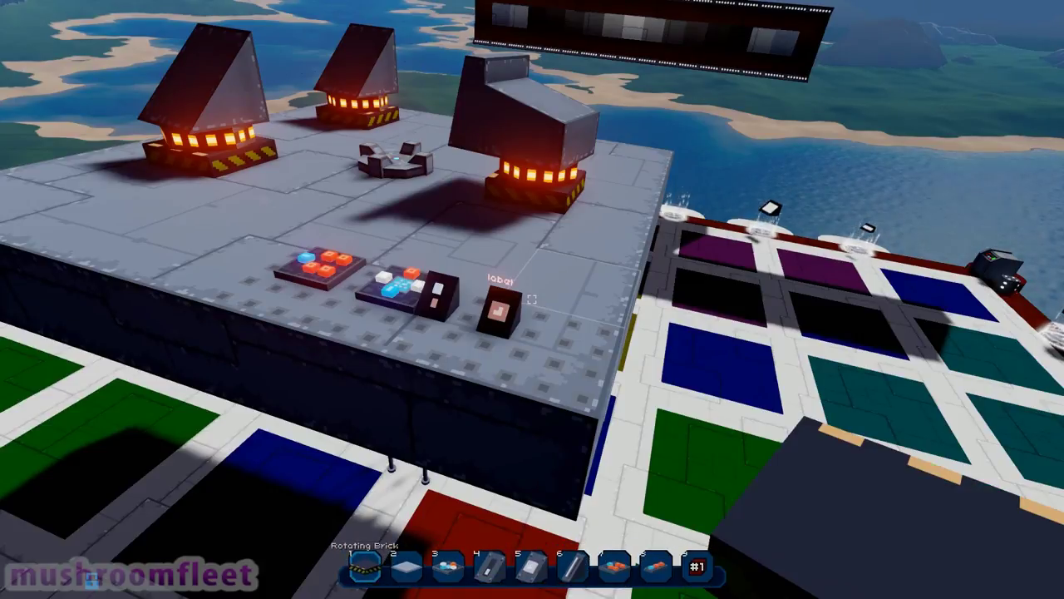
pyautogui.press('e')
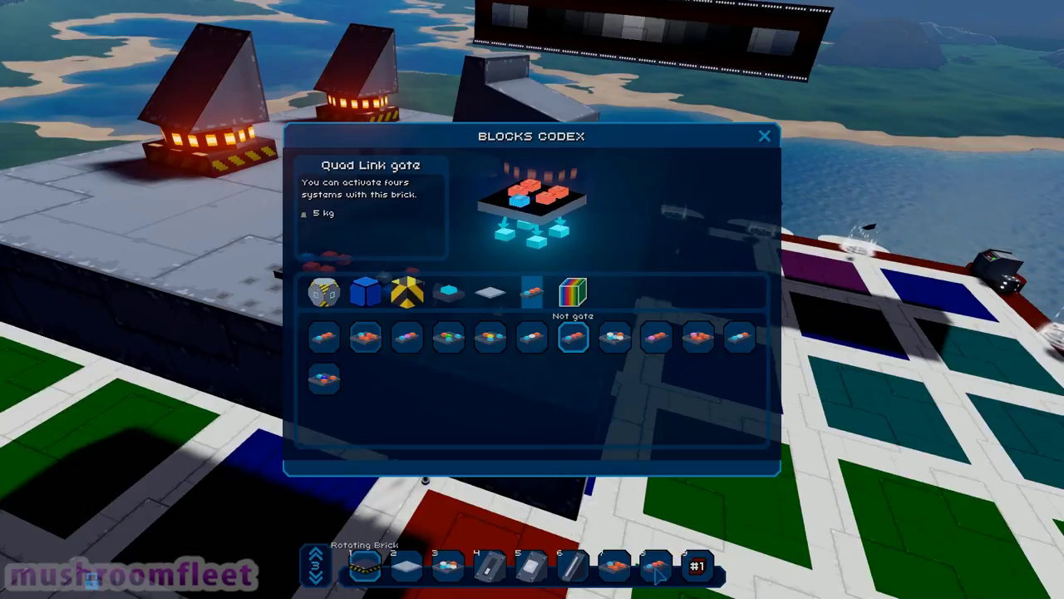
pyautogui.press('Escape')
pyautogui.press('Escape')
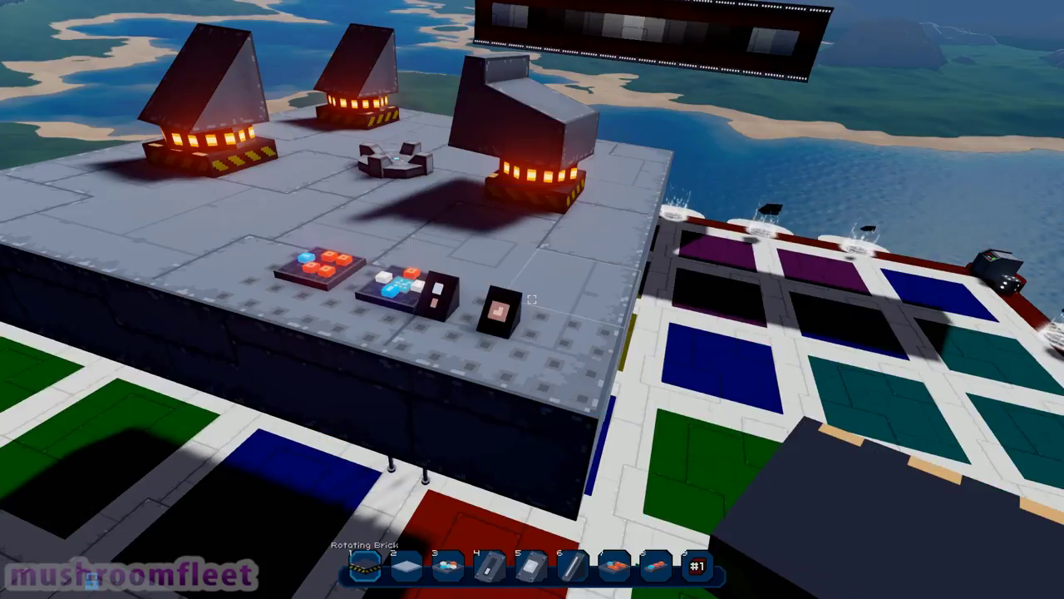
pyautogui.press('3')
pyautogui.press('8')
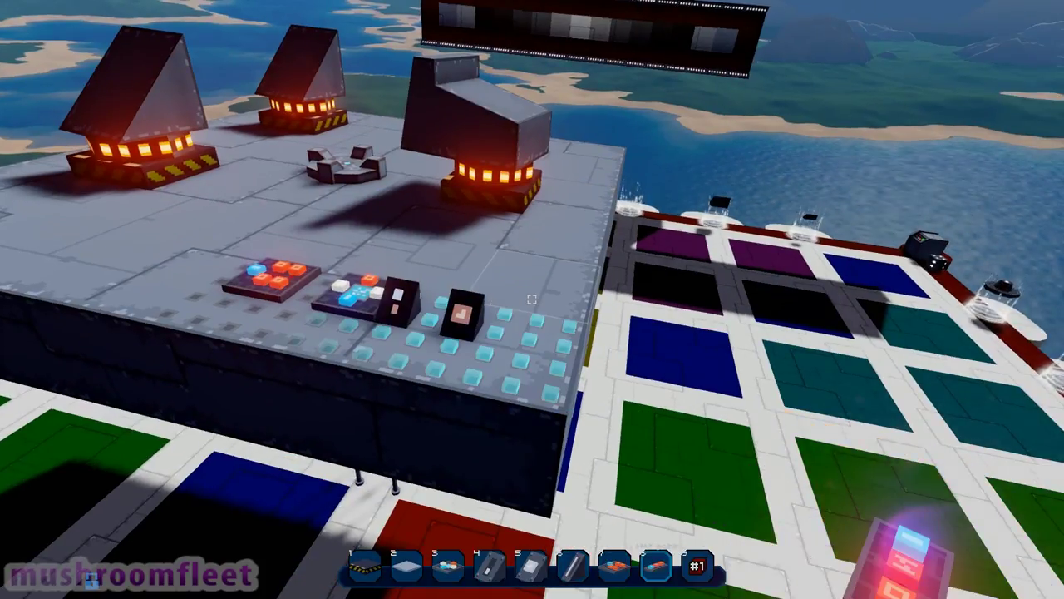
pyautogui.press('w')
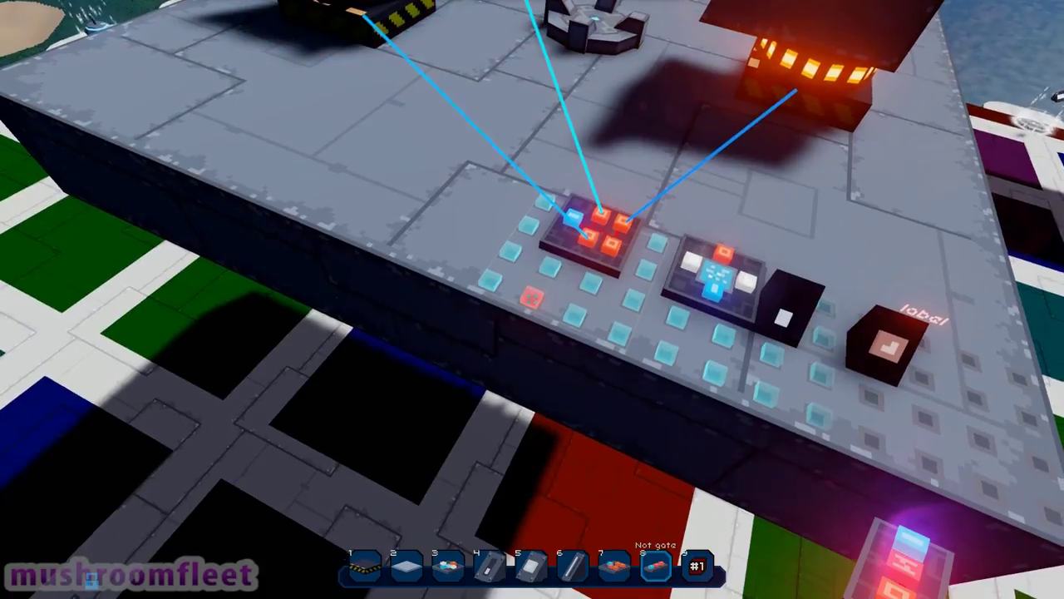
# Place a Not gate below the Quad Link gate and link the Quad Link gate into it
pyautogui.click(532, 299)
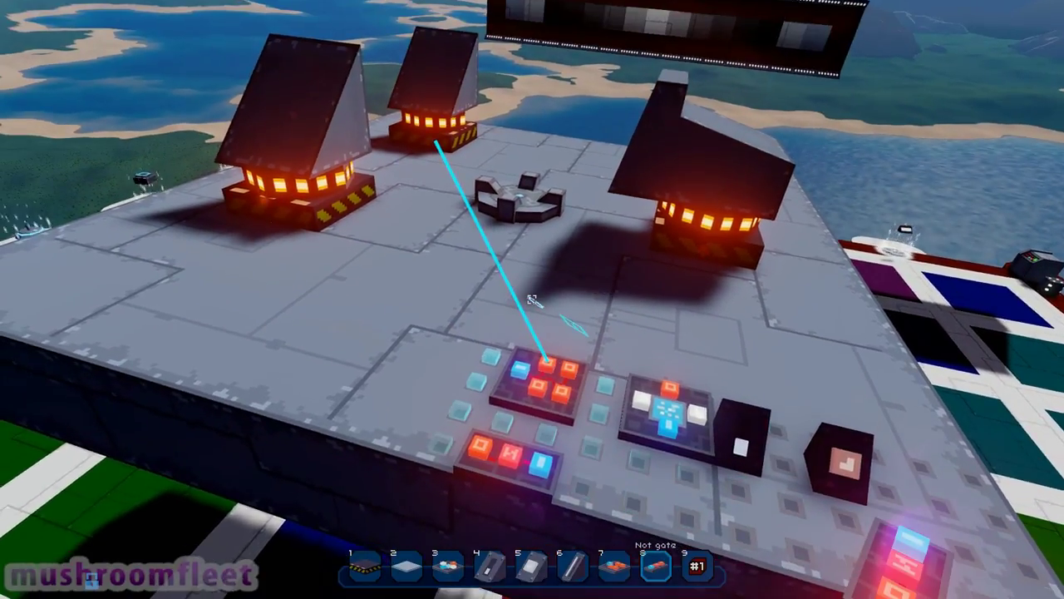
pyautogui.rightClick(532, 299)
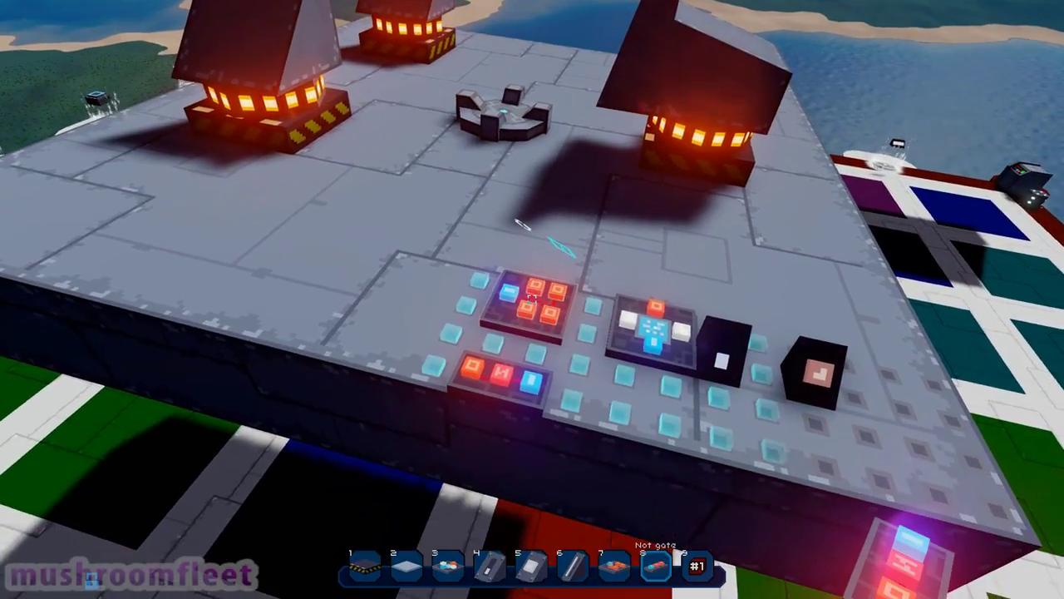
pyautogui.click(532, 295)
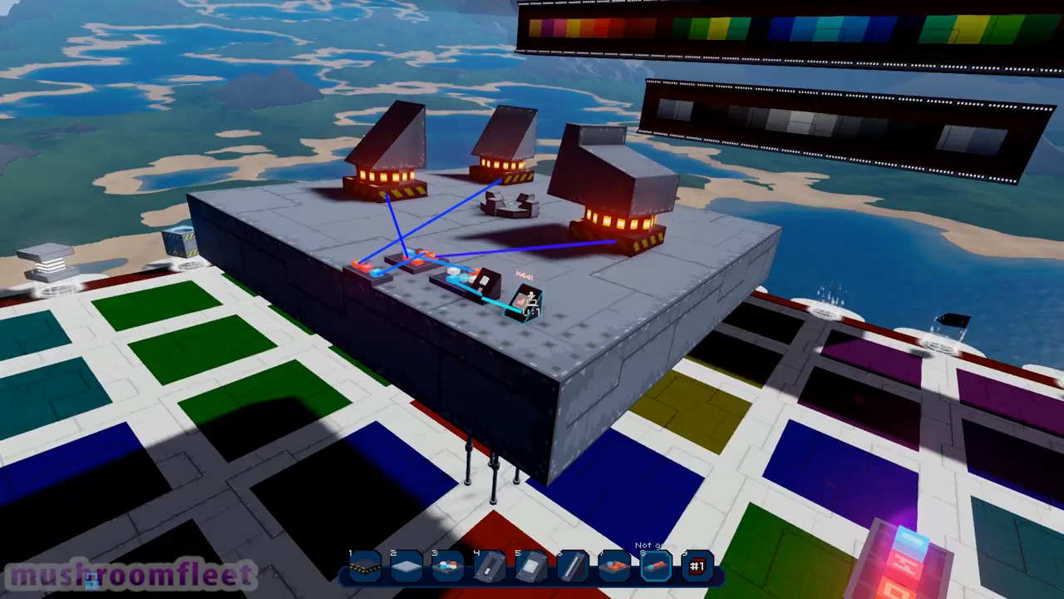
pyautogui.press('w')
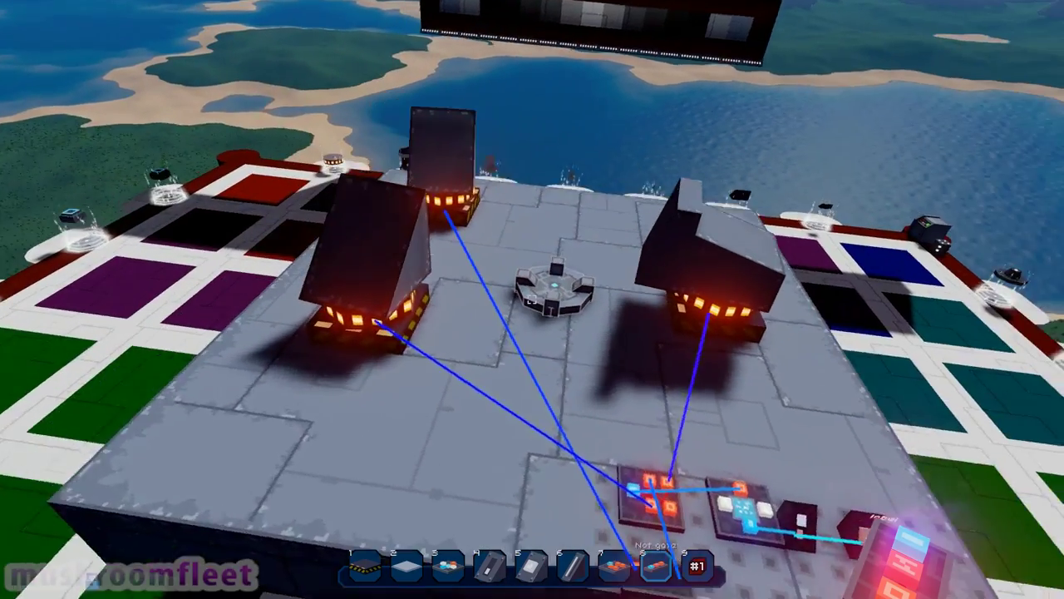
# With Hull blocks selected, remove the tall block from a rotating brick and survey the rotors
pyautogui.press('1')
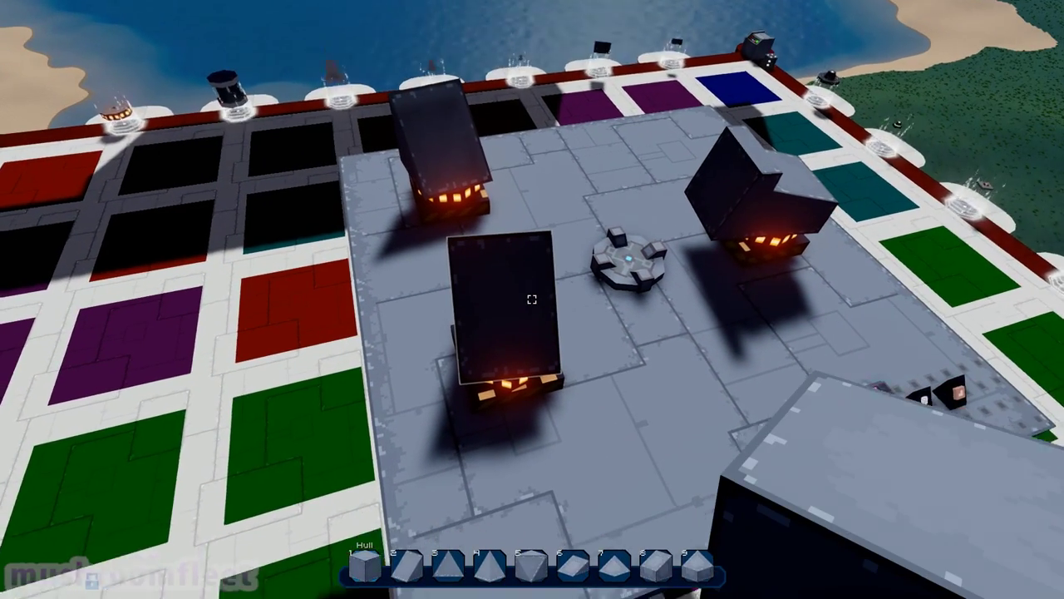
pyautogui.click(532, 300)
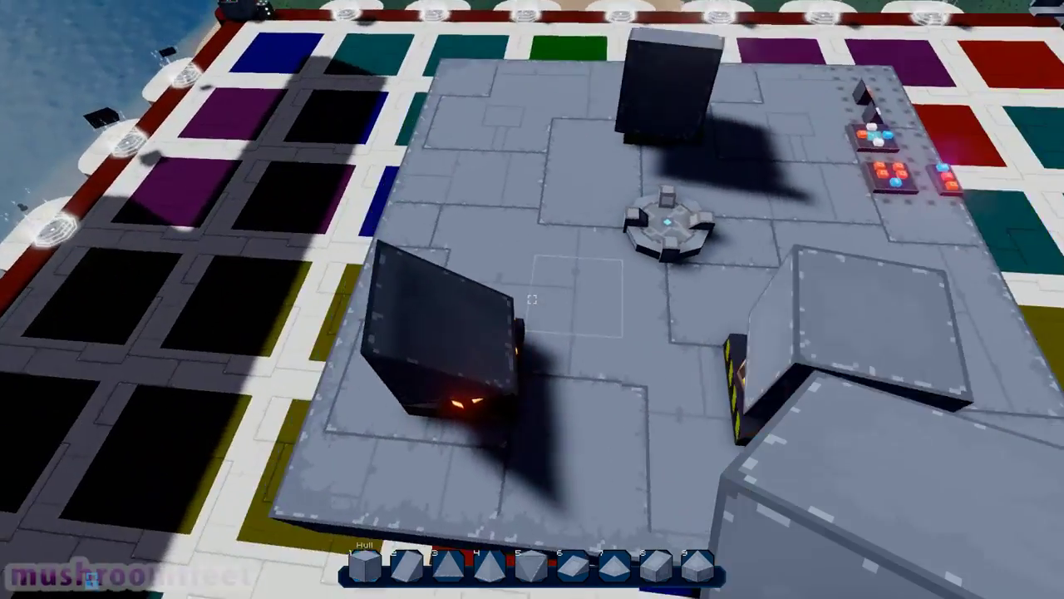
pyautogui.press('w')
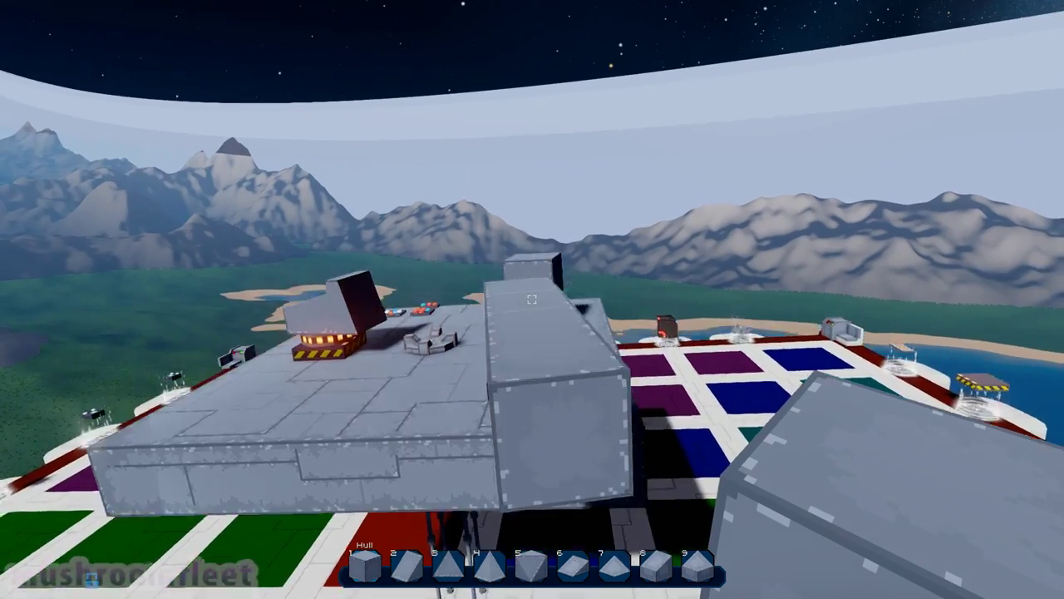
pyautogui.press('w')
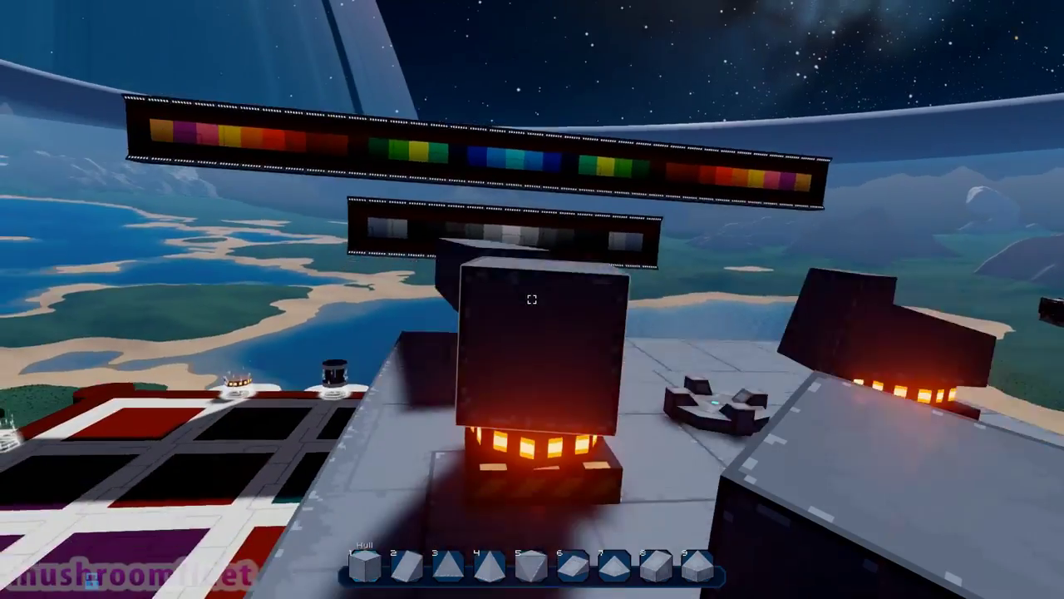
pyautogui.press('s')
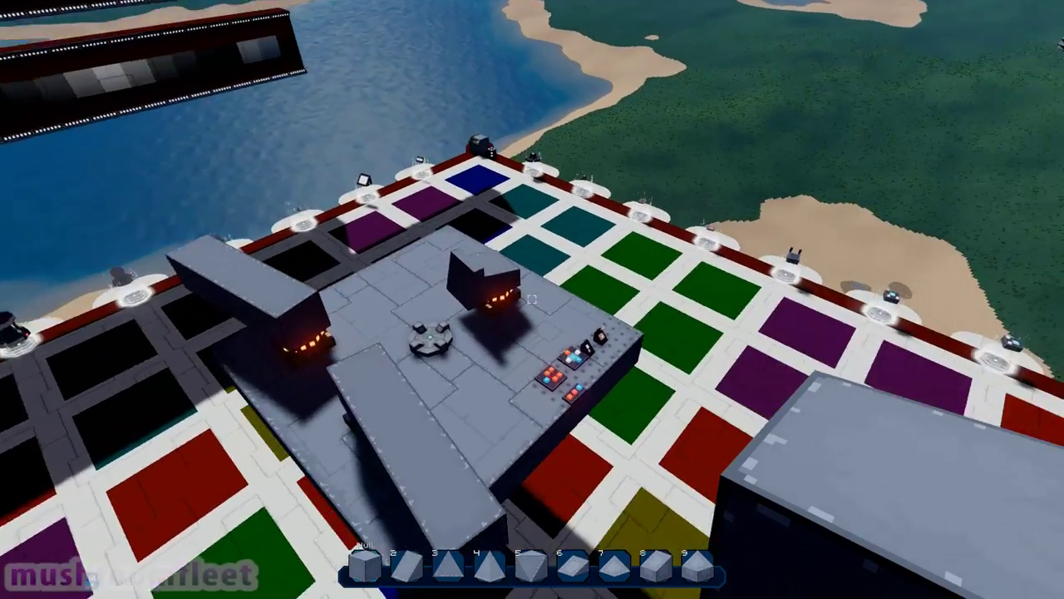
pyautogui.press('d')
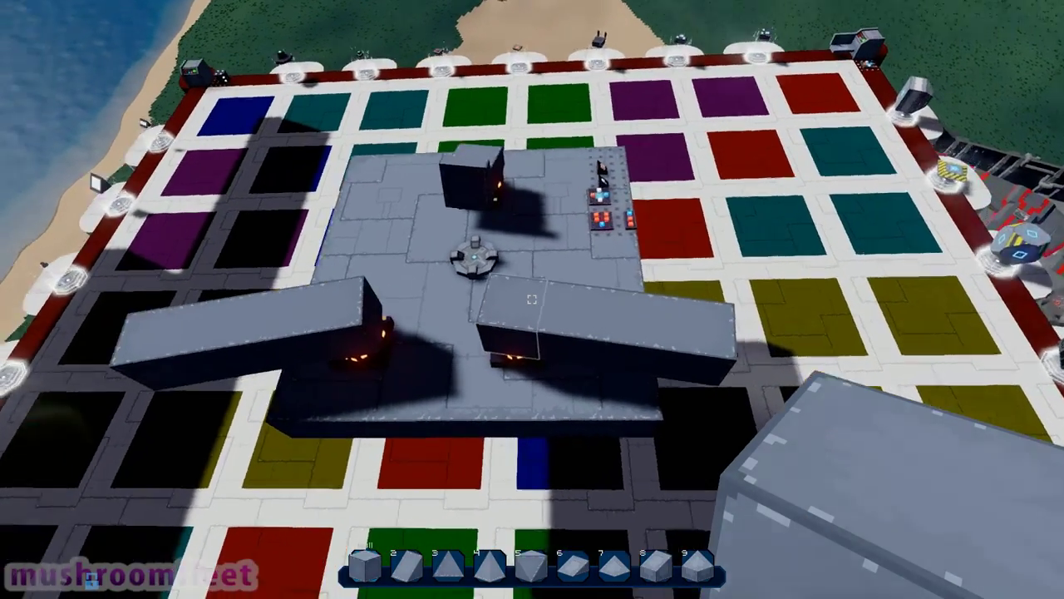
pyautogui.press('d')
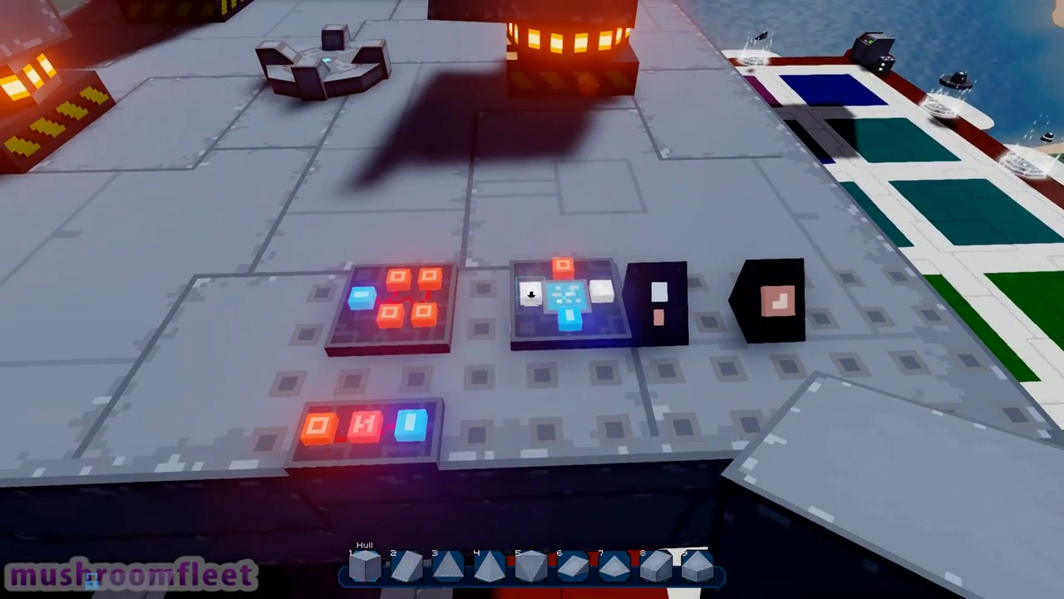
pyautogui.click(530, 293)
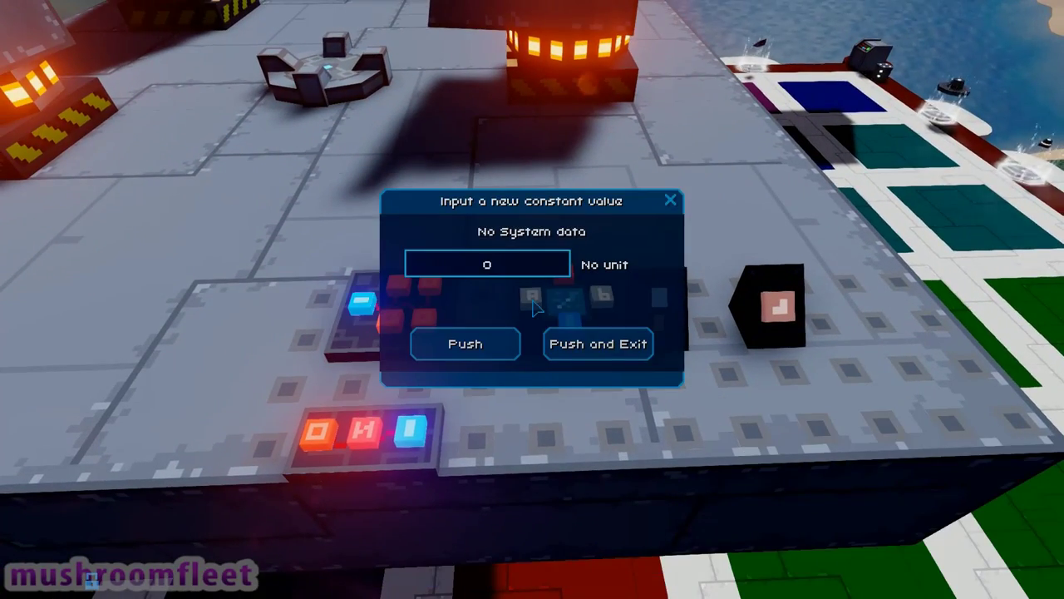
pyautogui.click(671, 201)
pyautogui.press('s')
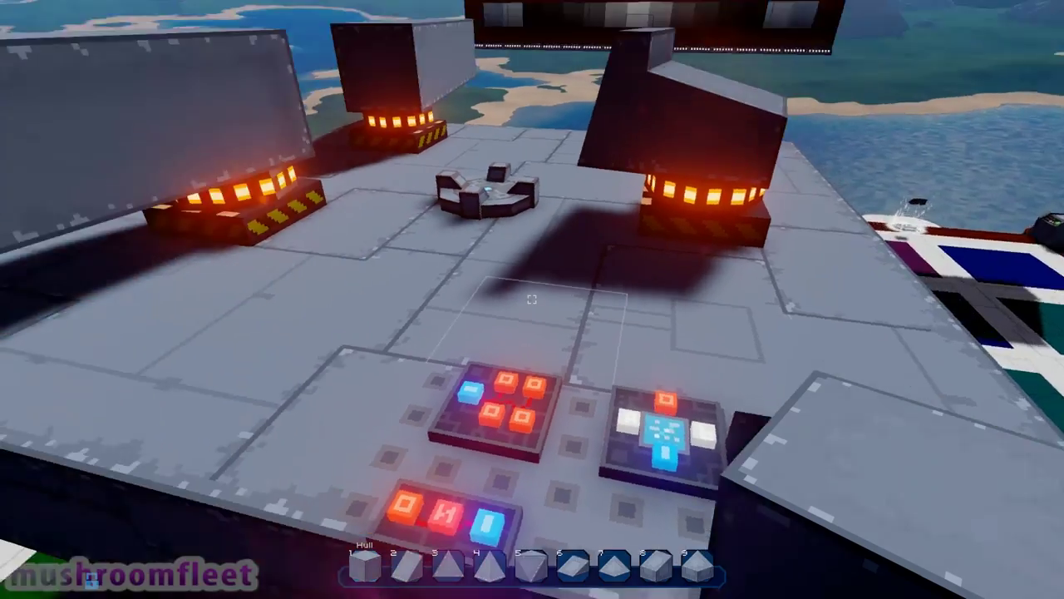
pyautogui.press('space')
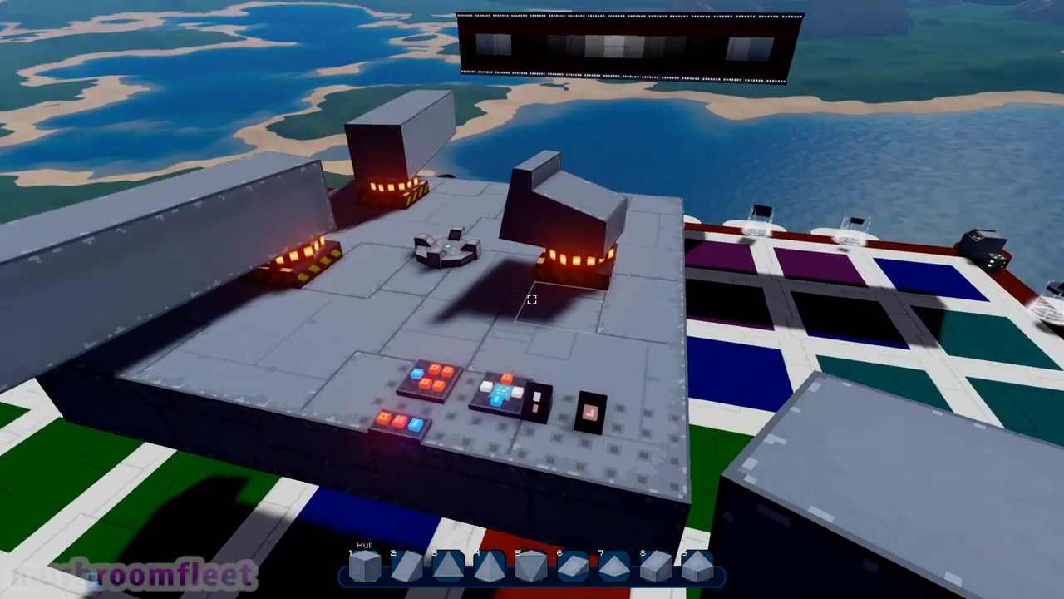
pyautogui.press('w')
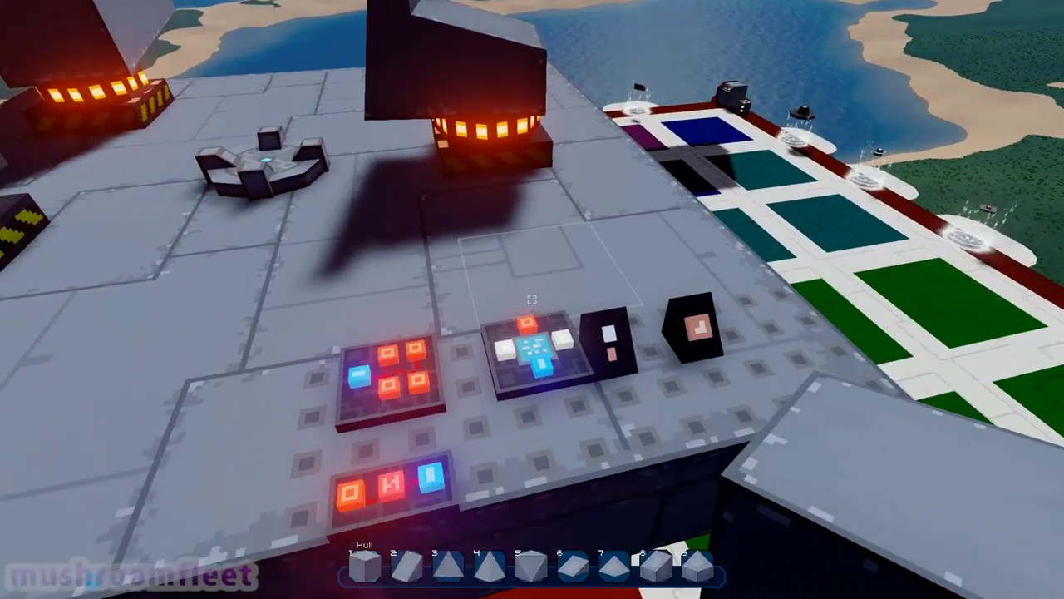
pyautogui.press('a')
# Clear the lower gate's links, then link the four-block Quad Link gate to the middle gate
pyautogui.press('s')
pyautogui.scroll(-2, 530, 301)
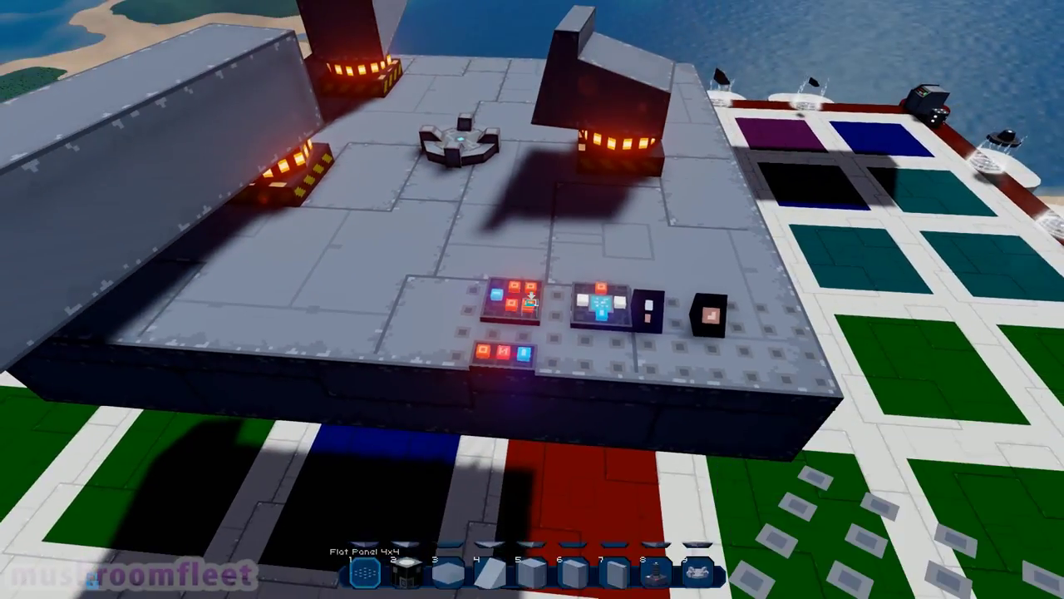
pyautogui.scroll(-2, 531, 301)
pyautogui.scroll(-1, 530, 300)
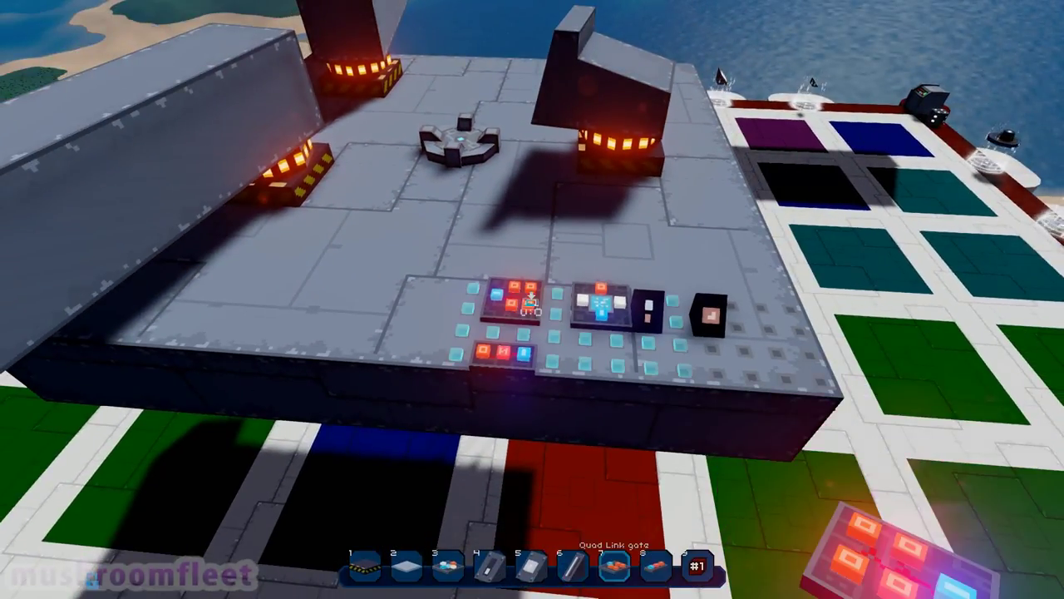
pyautogui.press('w')
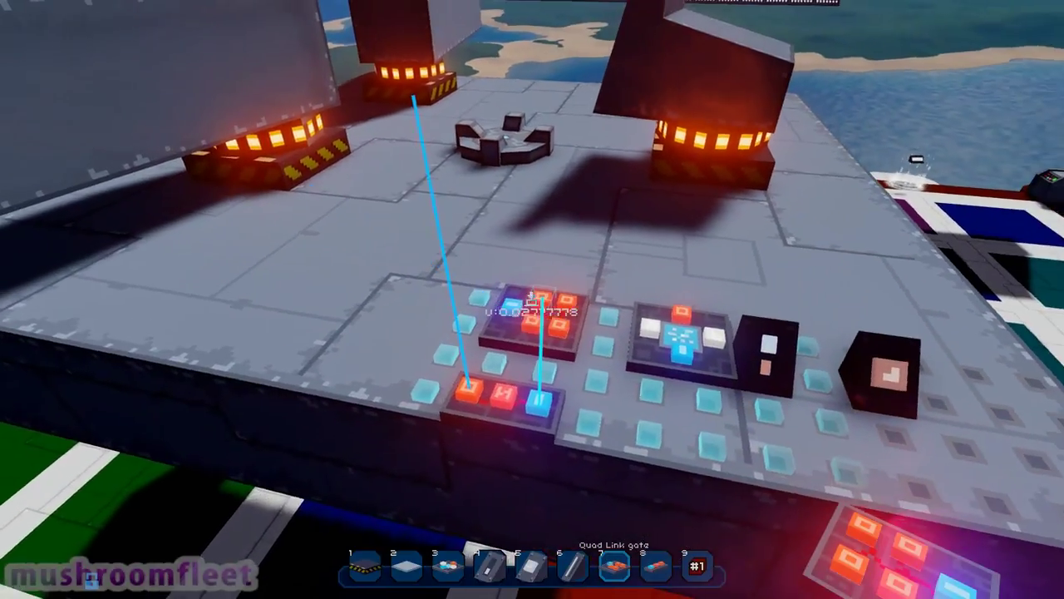
pyautogui.click(532, 299)
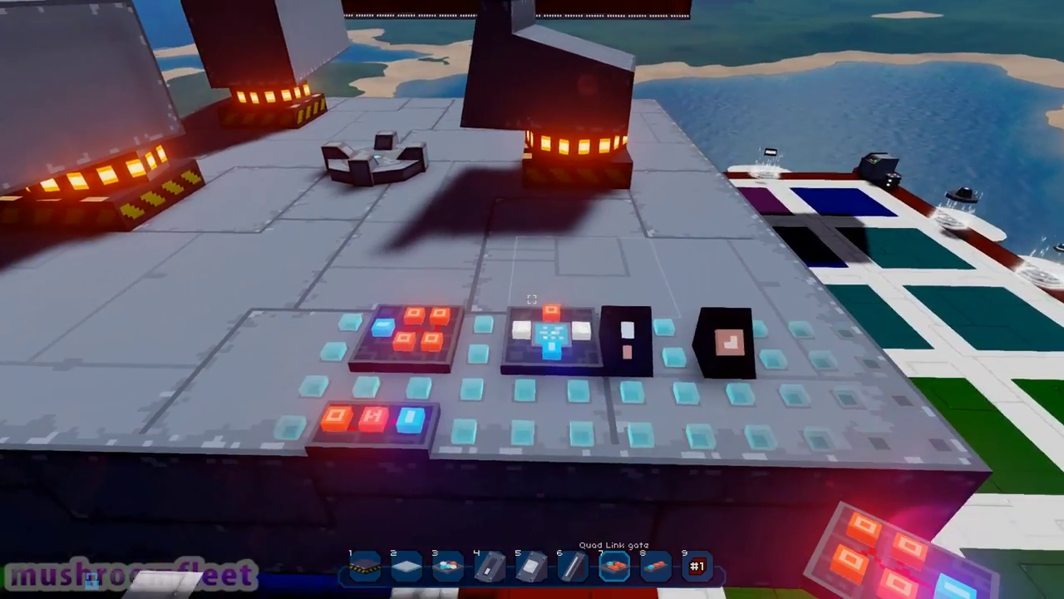
pyautogui.click(532, 299)
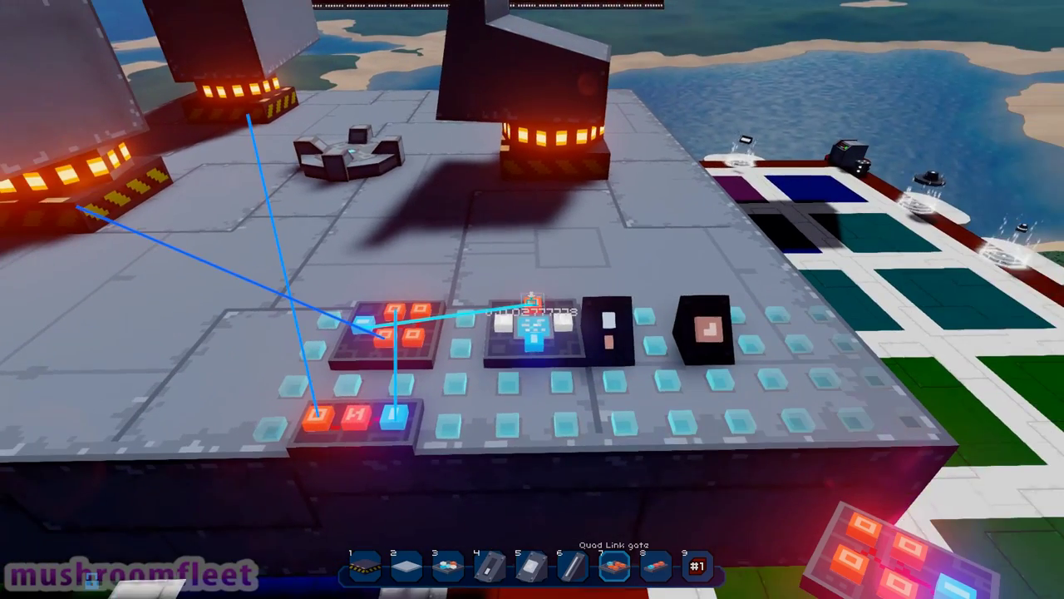
pyautogui.click(532, 300)
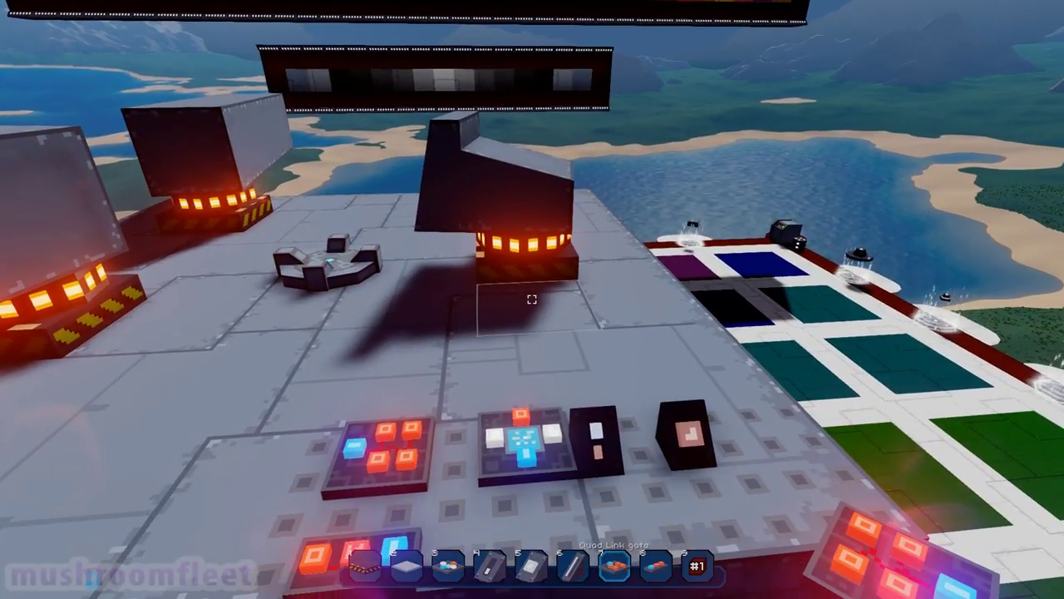
pyautogui.scroll(-1, 532, 300)
pyautogui.scroll(-1, 532, 300)
pyautogui.scroll(-1, 532, 299)
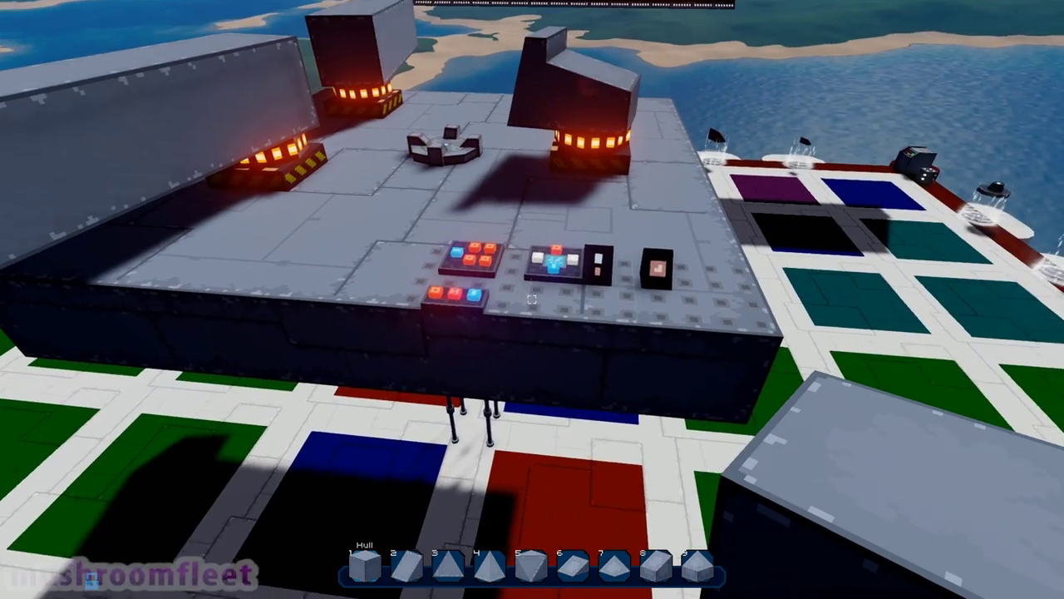
pyautogui.click(532, 299)
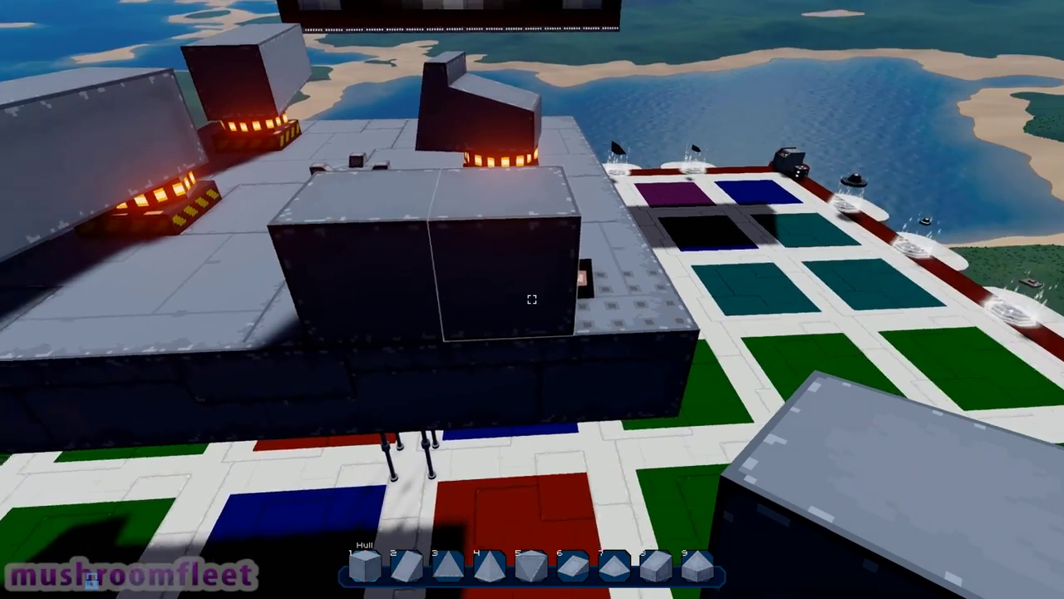
pyautogui.click(532, 300)
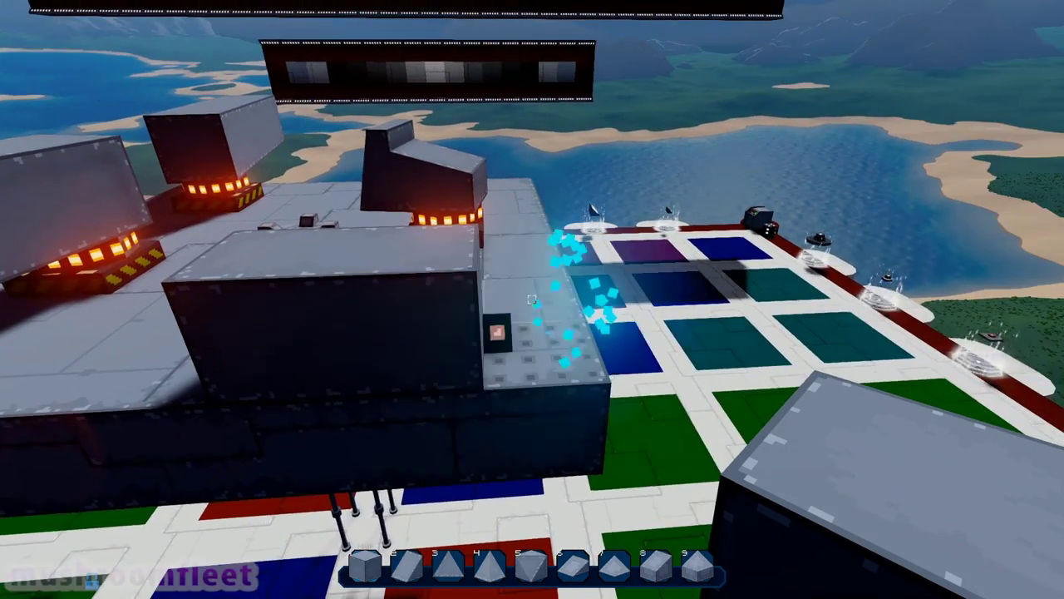
pyautogui.click(532, 299)
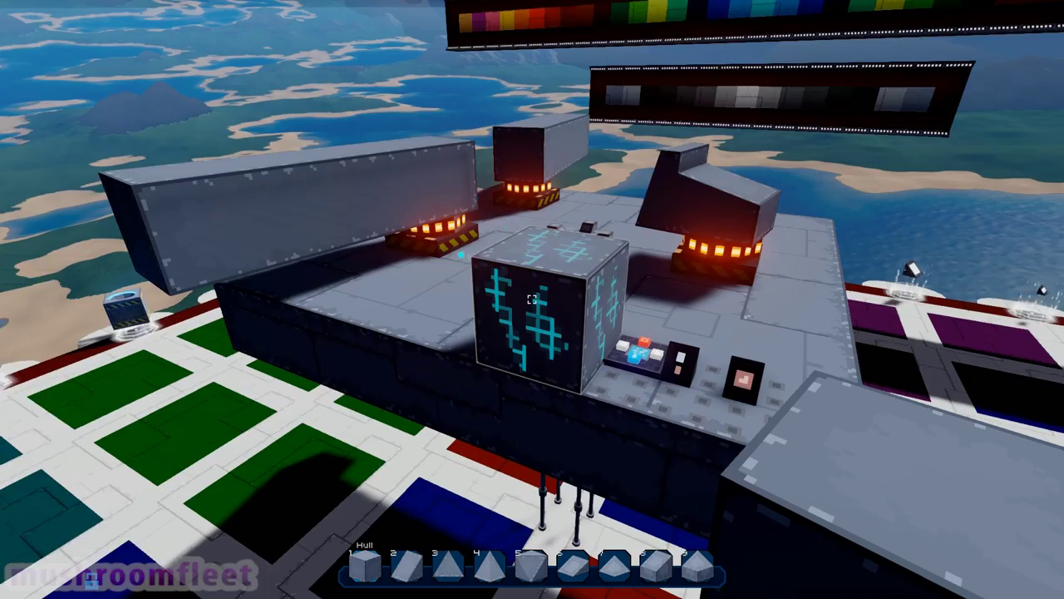
pyautogui.press('w')
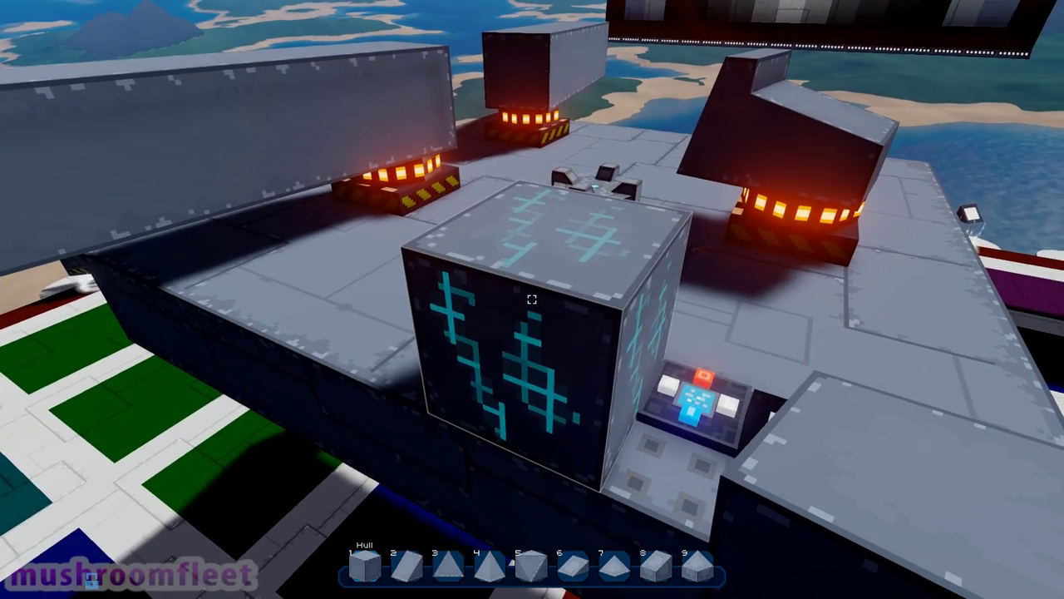
pyautogui.rightClick(532, 300)
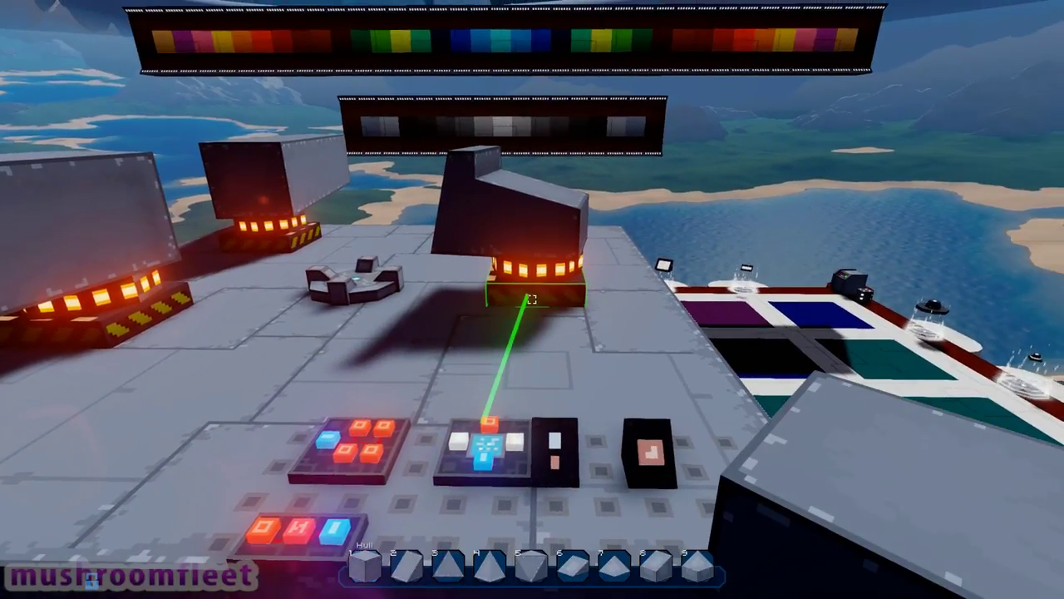
# Push 10 degrees and 50 degrees from the two rotor constant blocks
pyautogui.click(532, 300)
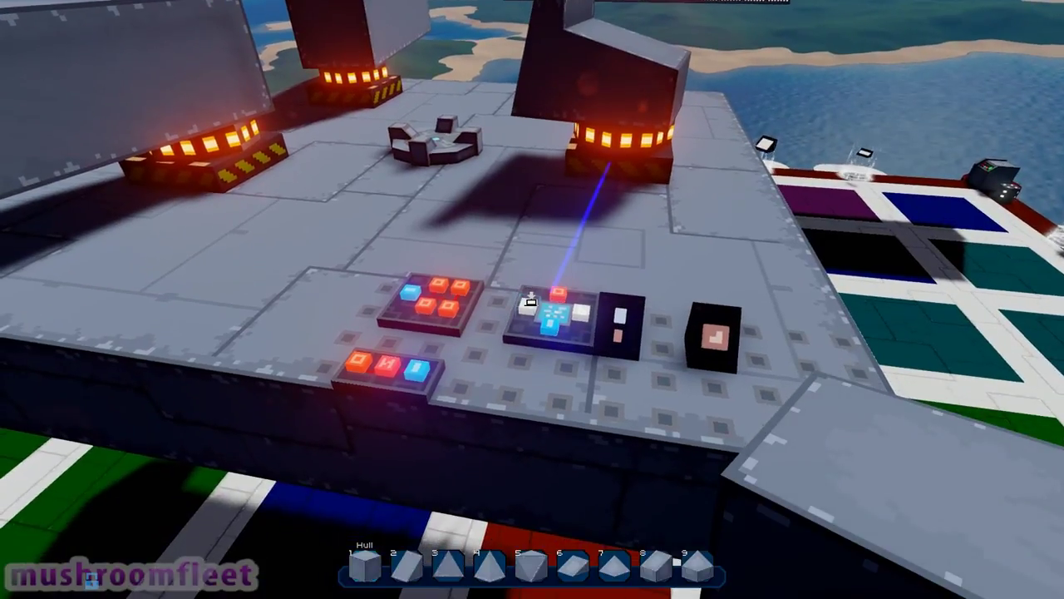
pyautogui.click(529, 301)
pyautogui.write('10')
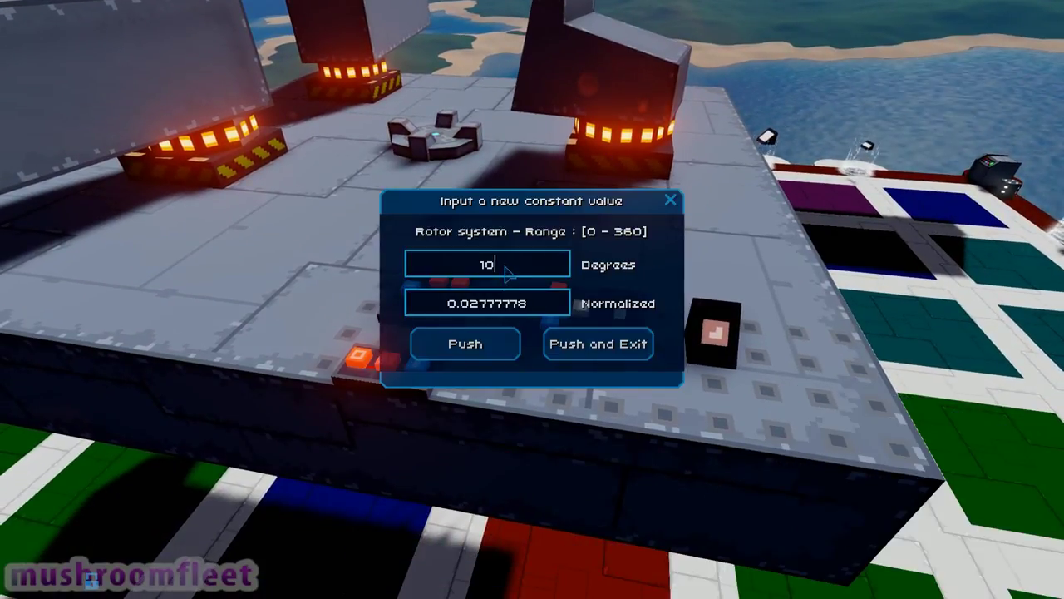
pyautogui.click(599, 343)
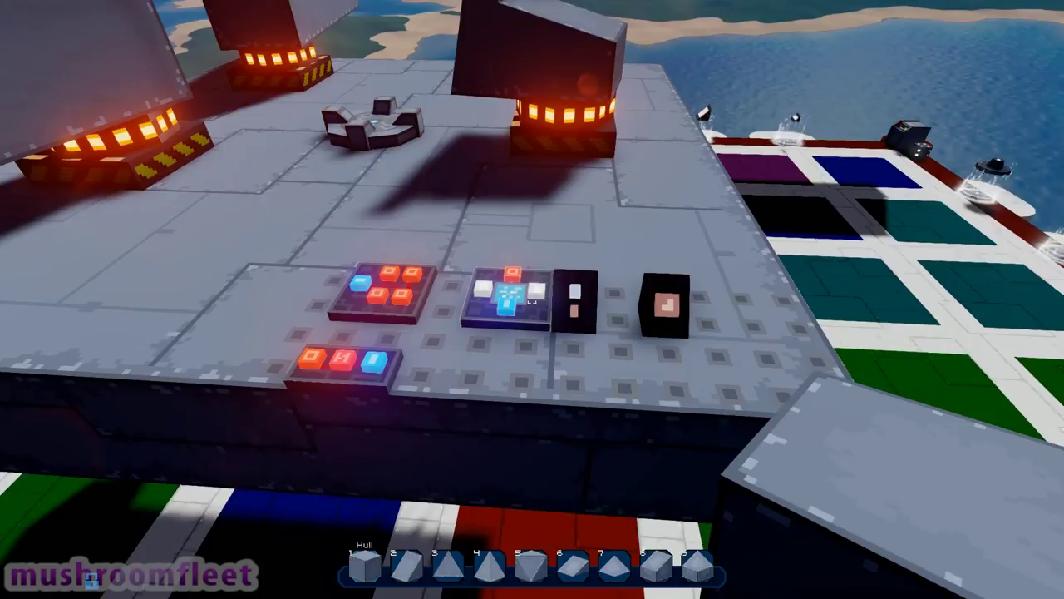
pyautogui.click(530, 295)
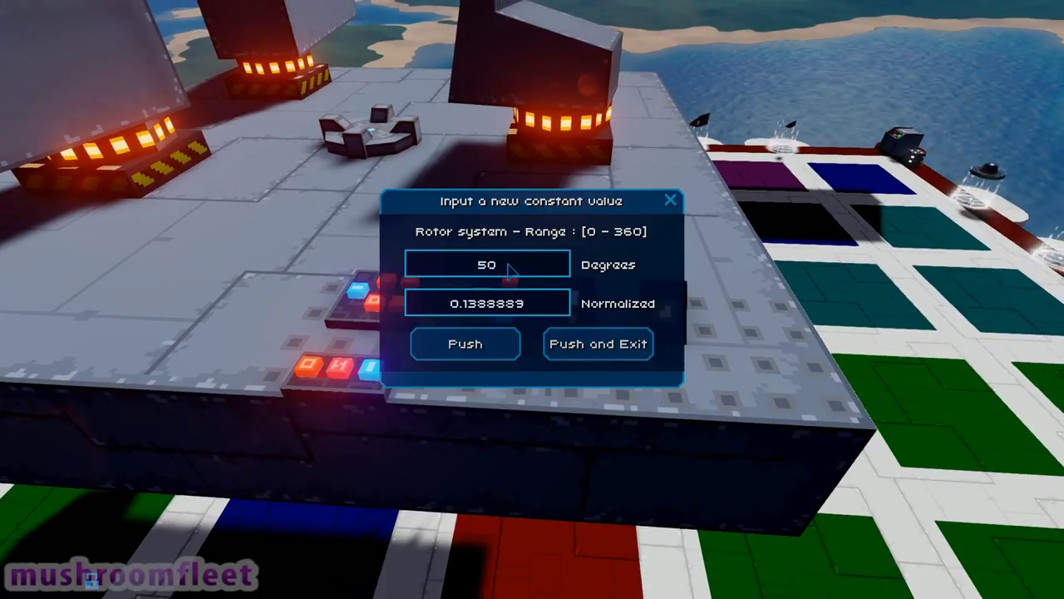
pyautogui.click(599, 344)
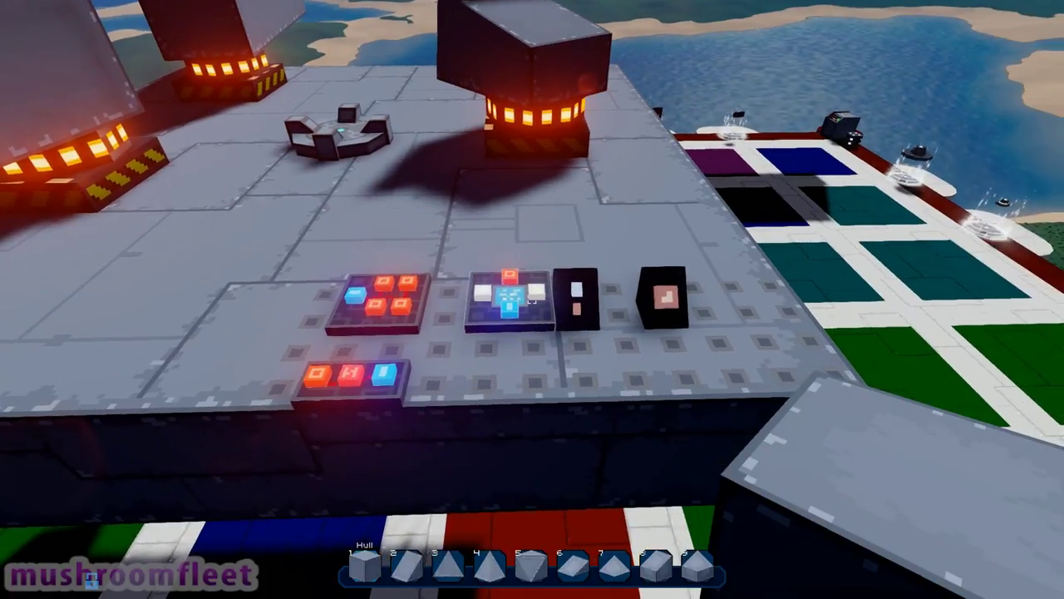
# Place and remove a hull block over the panel twice
pyautogui.click(532, 299)
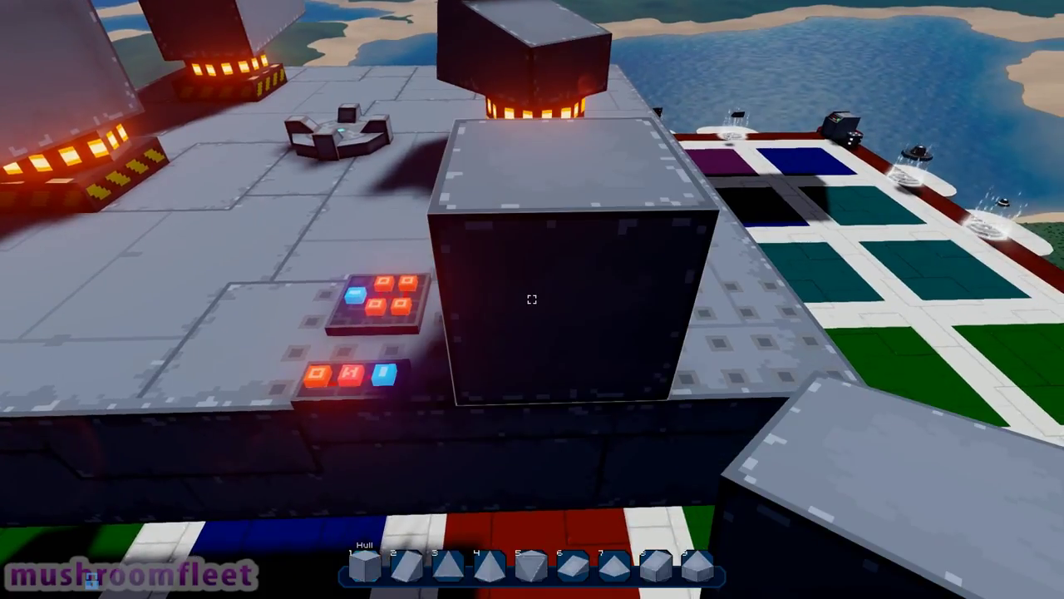
pyautogui.rightClick(532, 299)
pyautogui.click(532, 300)
pyautogui.rightClick(532, 299)
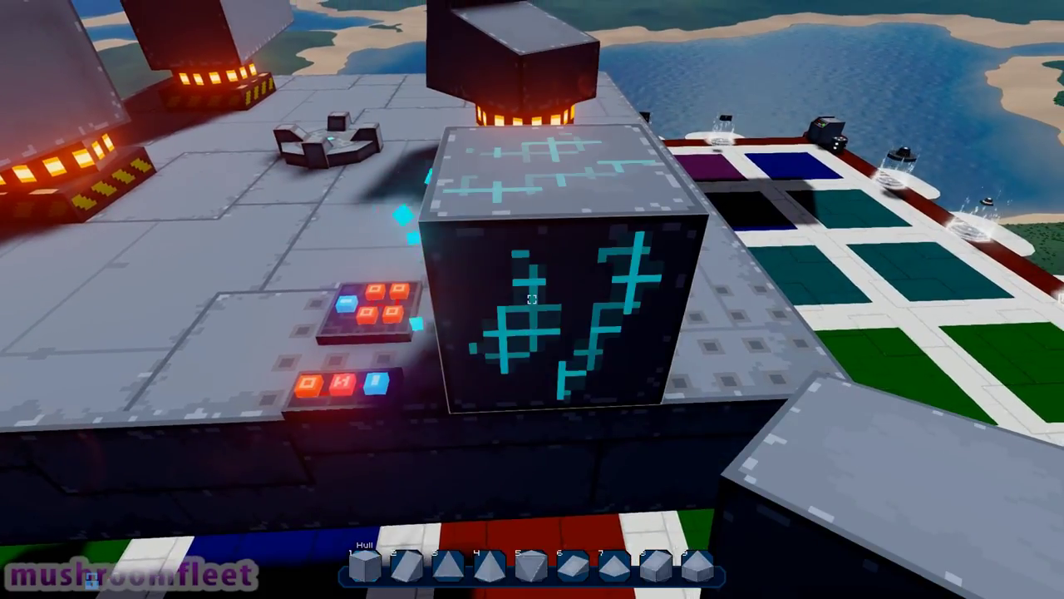
# Recheck both constants' settings, then change the second to 70 degrees and push it
pyautogui.press('e')
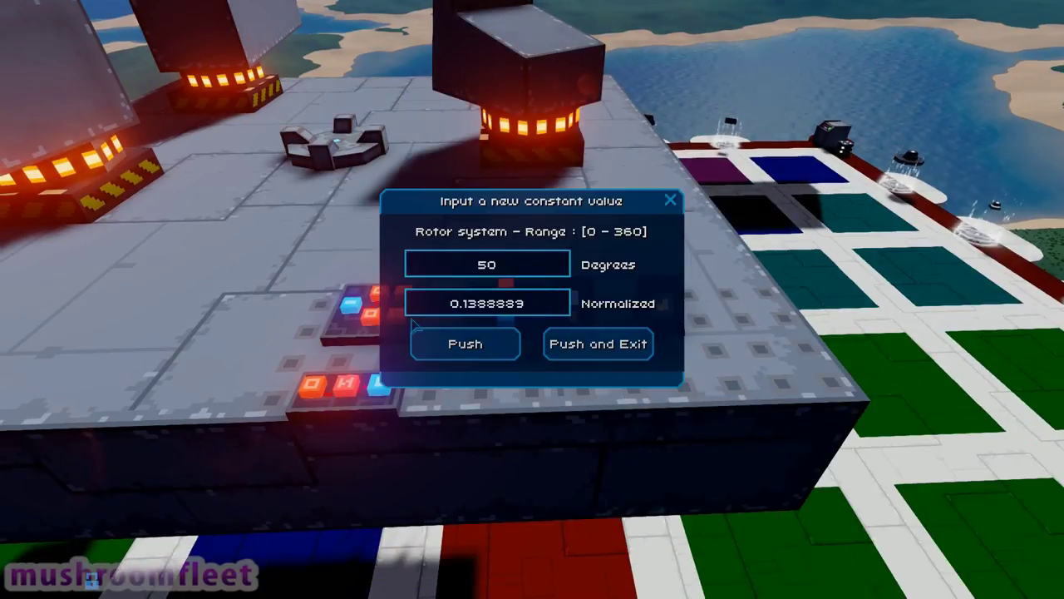
pyautogui.click(670, 201)
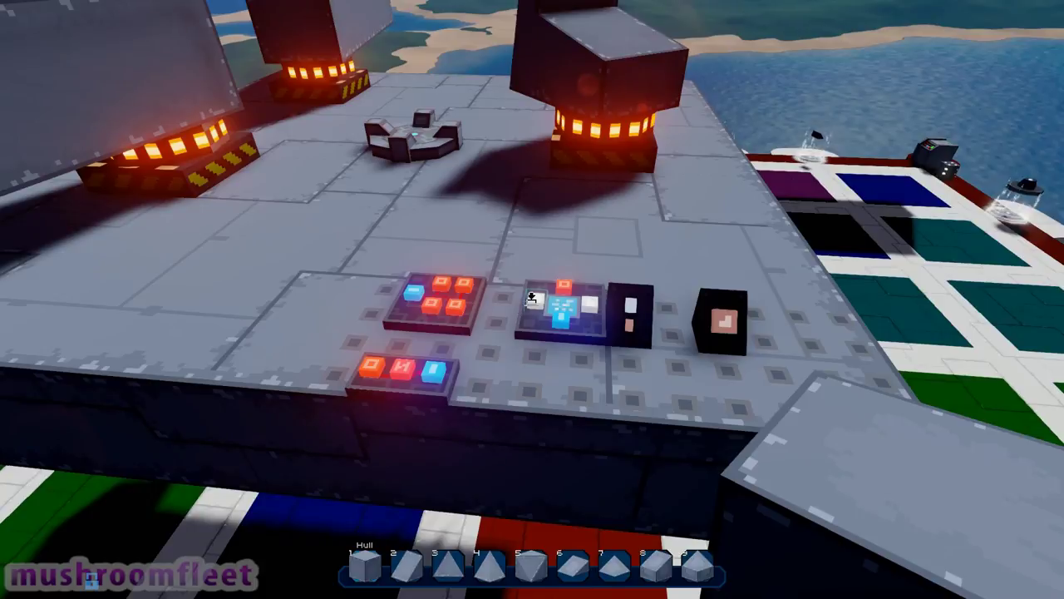
pyautogui.press('e')
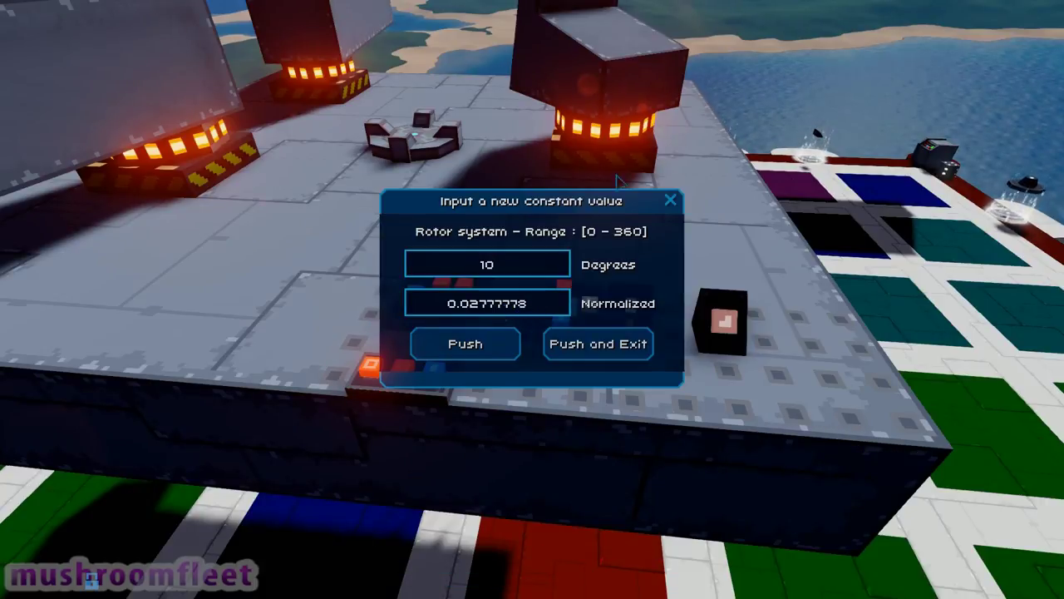
pyautogui.click(670, 200)
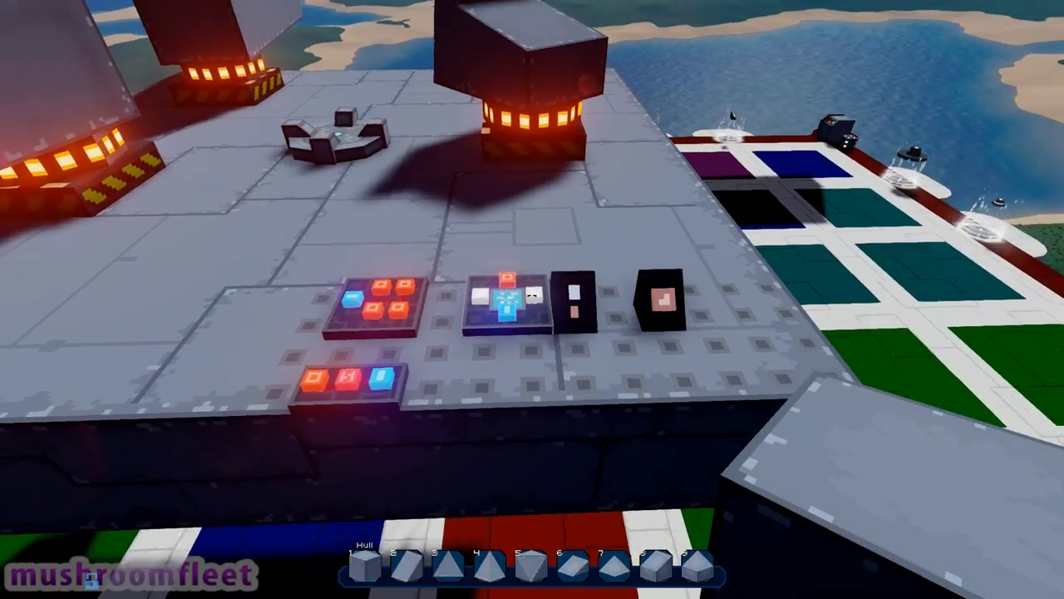
pyautogui.click(532, 300)
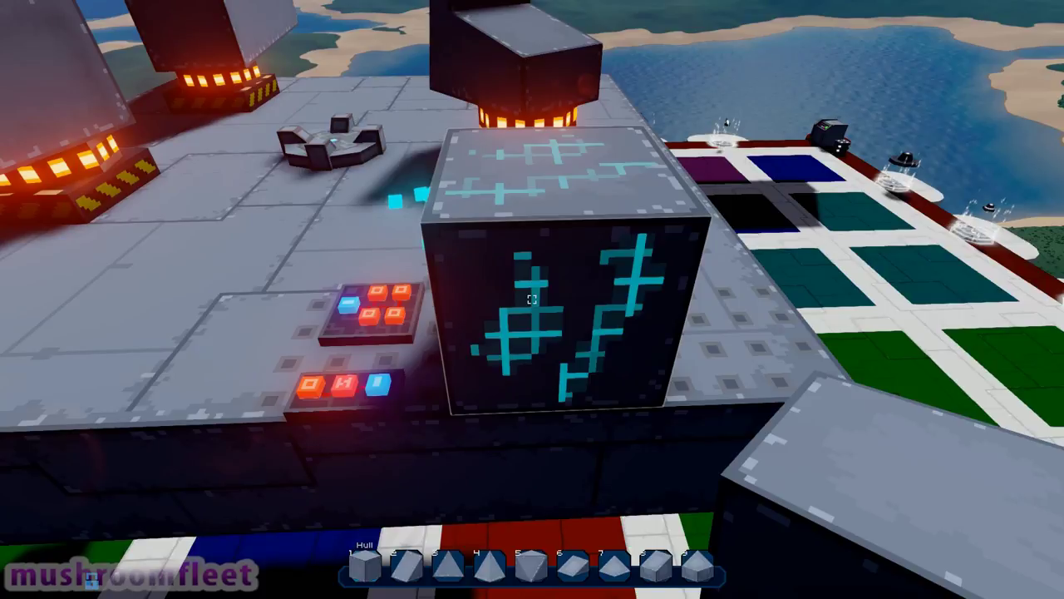
pyautogui.press('e')
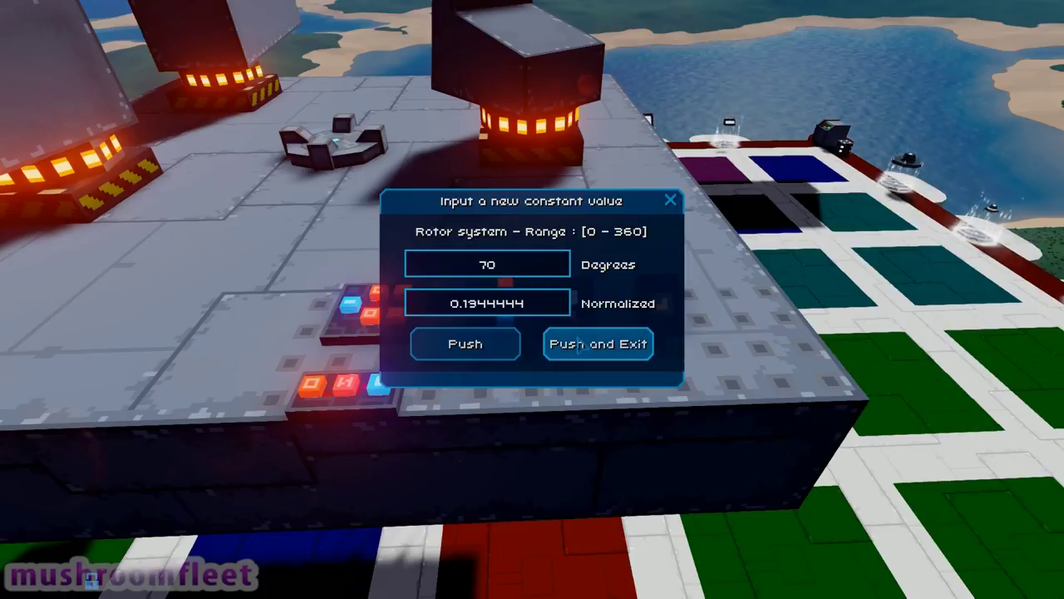
pyautogui.click(586, 344)
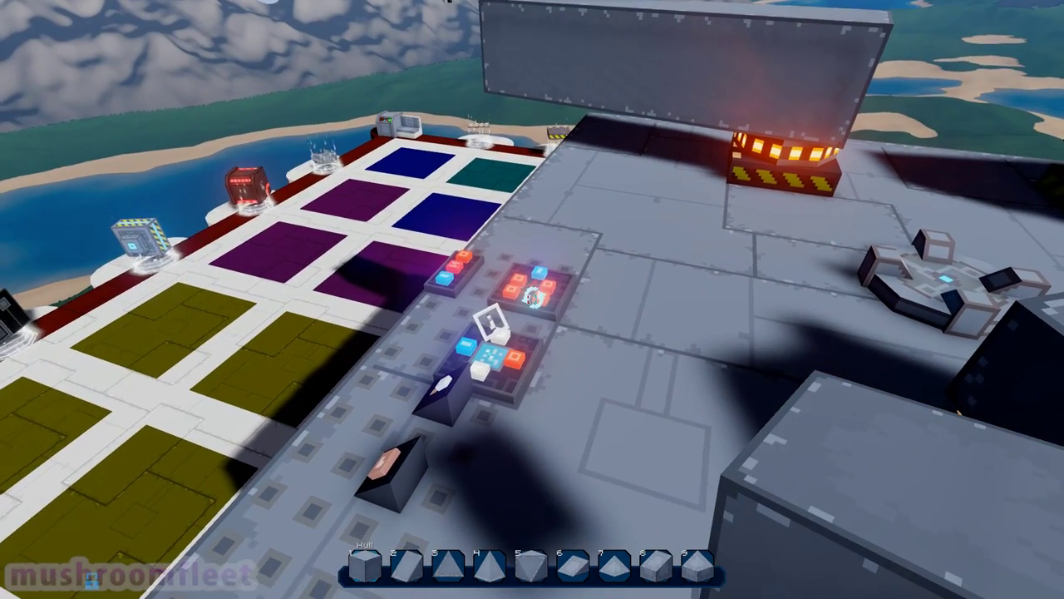
# Place one more block on the component panel beside the Quad Link and mix gates
pyautogui.click(532, 297)
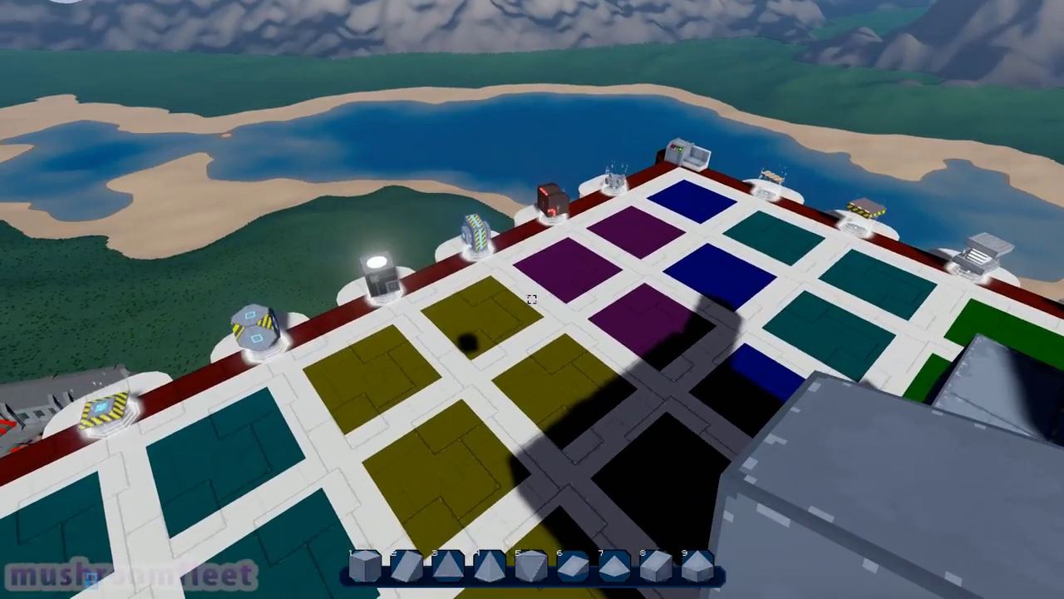
pyautogui.press('a')
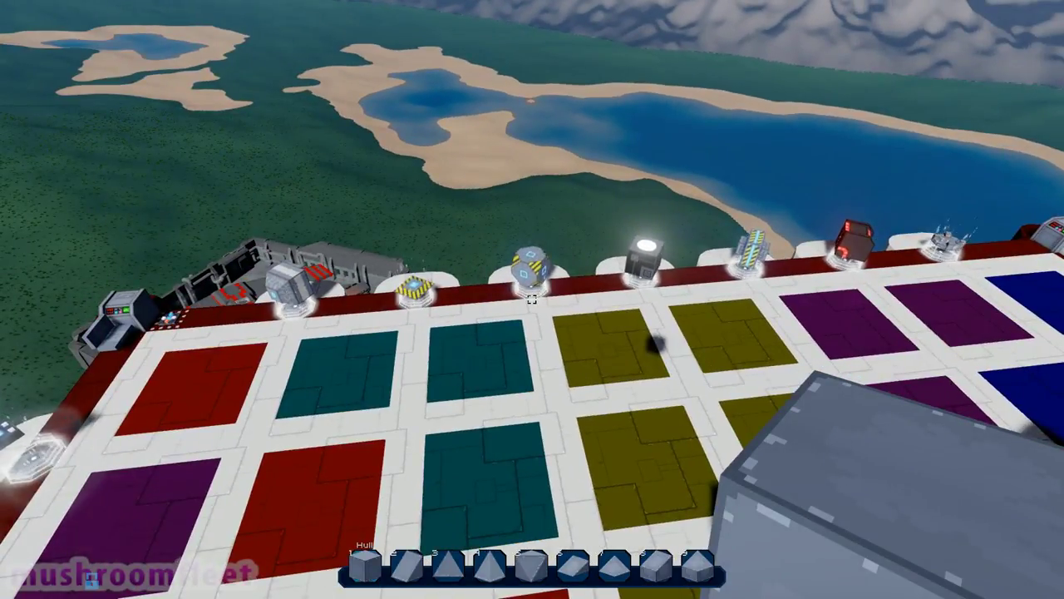